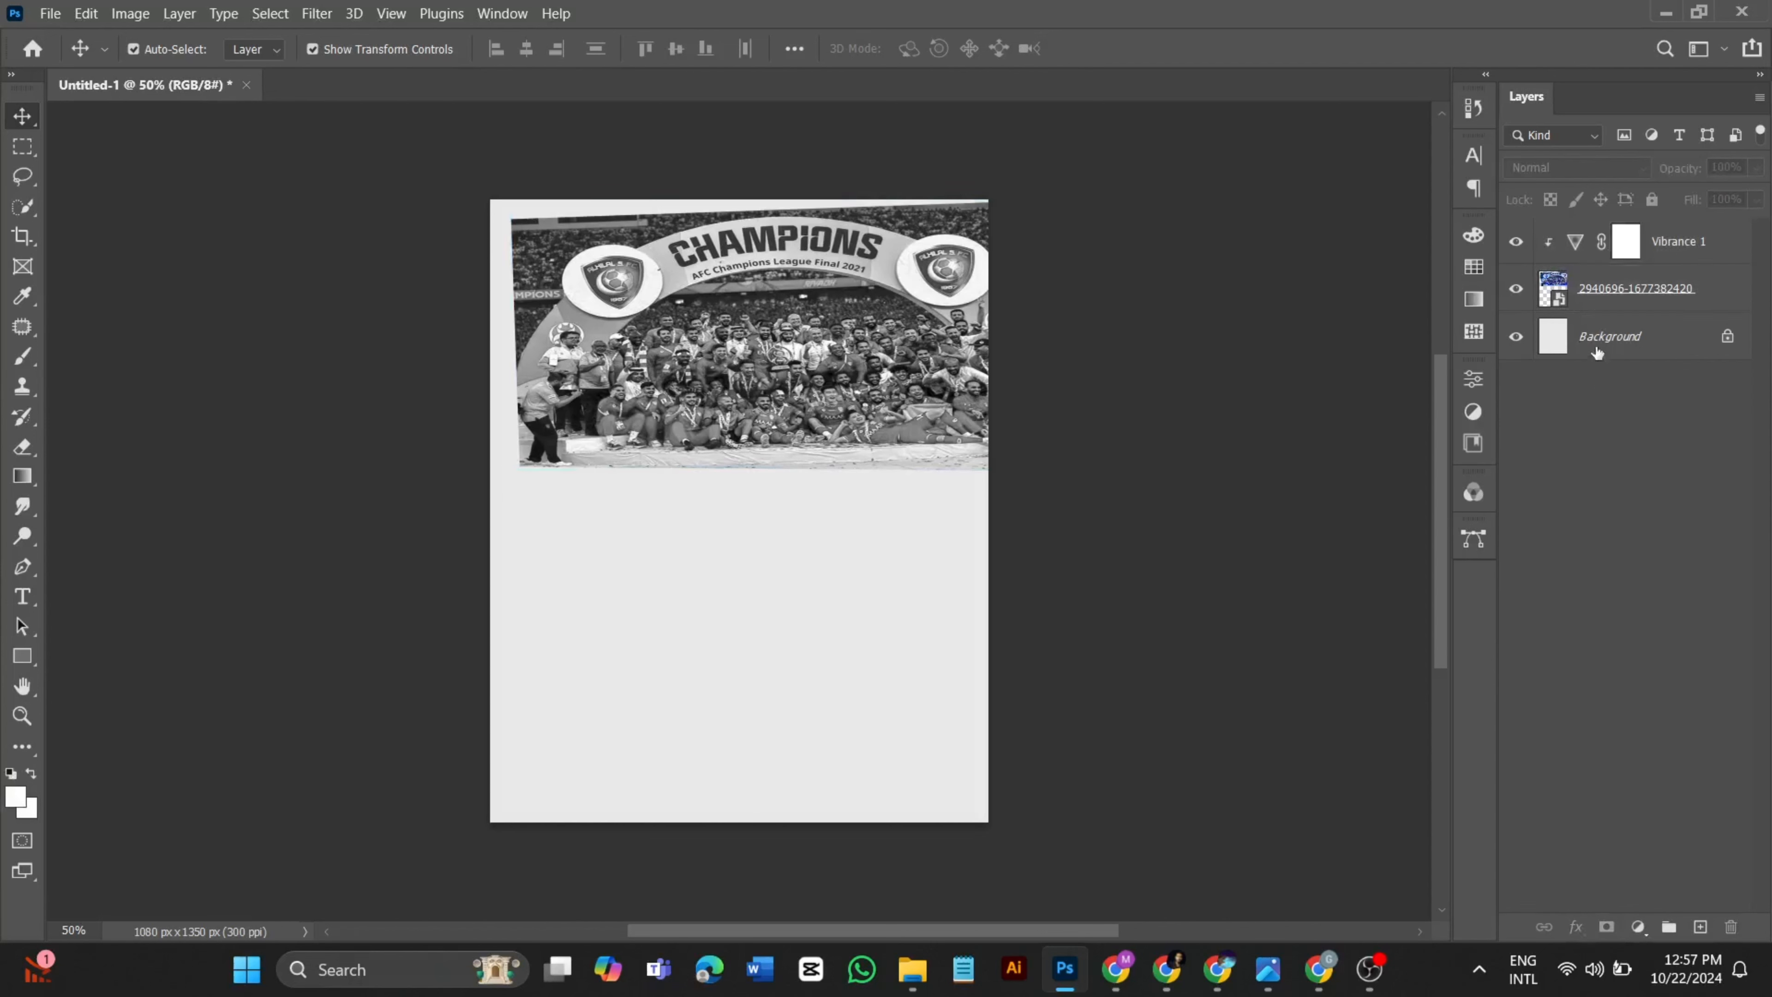
# - Add a layer mask to the champions team photo layer and fade its edges with a soft 200 px black brush at 48% opacity
pyautogui.click(1611, 293)
pyautogui.click(1607, 928)
pyautogui.click(22, 357)
pyautogui.moveTo(998, 478)
pyautogui.mouseDown()
pyautogui.moveTo(783, 497)
pyautogui.moveTo(491, 368)
pyautogui.moveTo(505, 231)
pyautogui.mouseUp()
pyautogui.moveTo(451, 49); pyautogui.dragTo(402, 49)
pyautogui.moveTo(791, 176)
pyautogui.mouseDown()
pyautogui.moveTo(967, 180)
pyautogui.moveTo(683, 181)
pyautogui.moveTo(997, 230)
pyautogui.moveTo(774, 173)
pyautogui.mouseUp()
pyautogui.moveTo(934, 185)
pyautogui.mouseDown()
pyautogui.moveTo(519, 492)
pyautogui.moveTo(996, 492)
pyautogui.mouseUp()
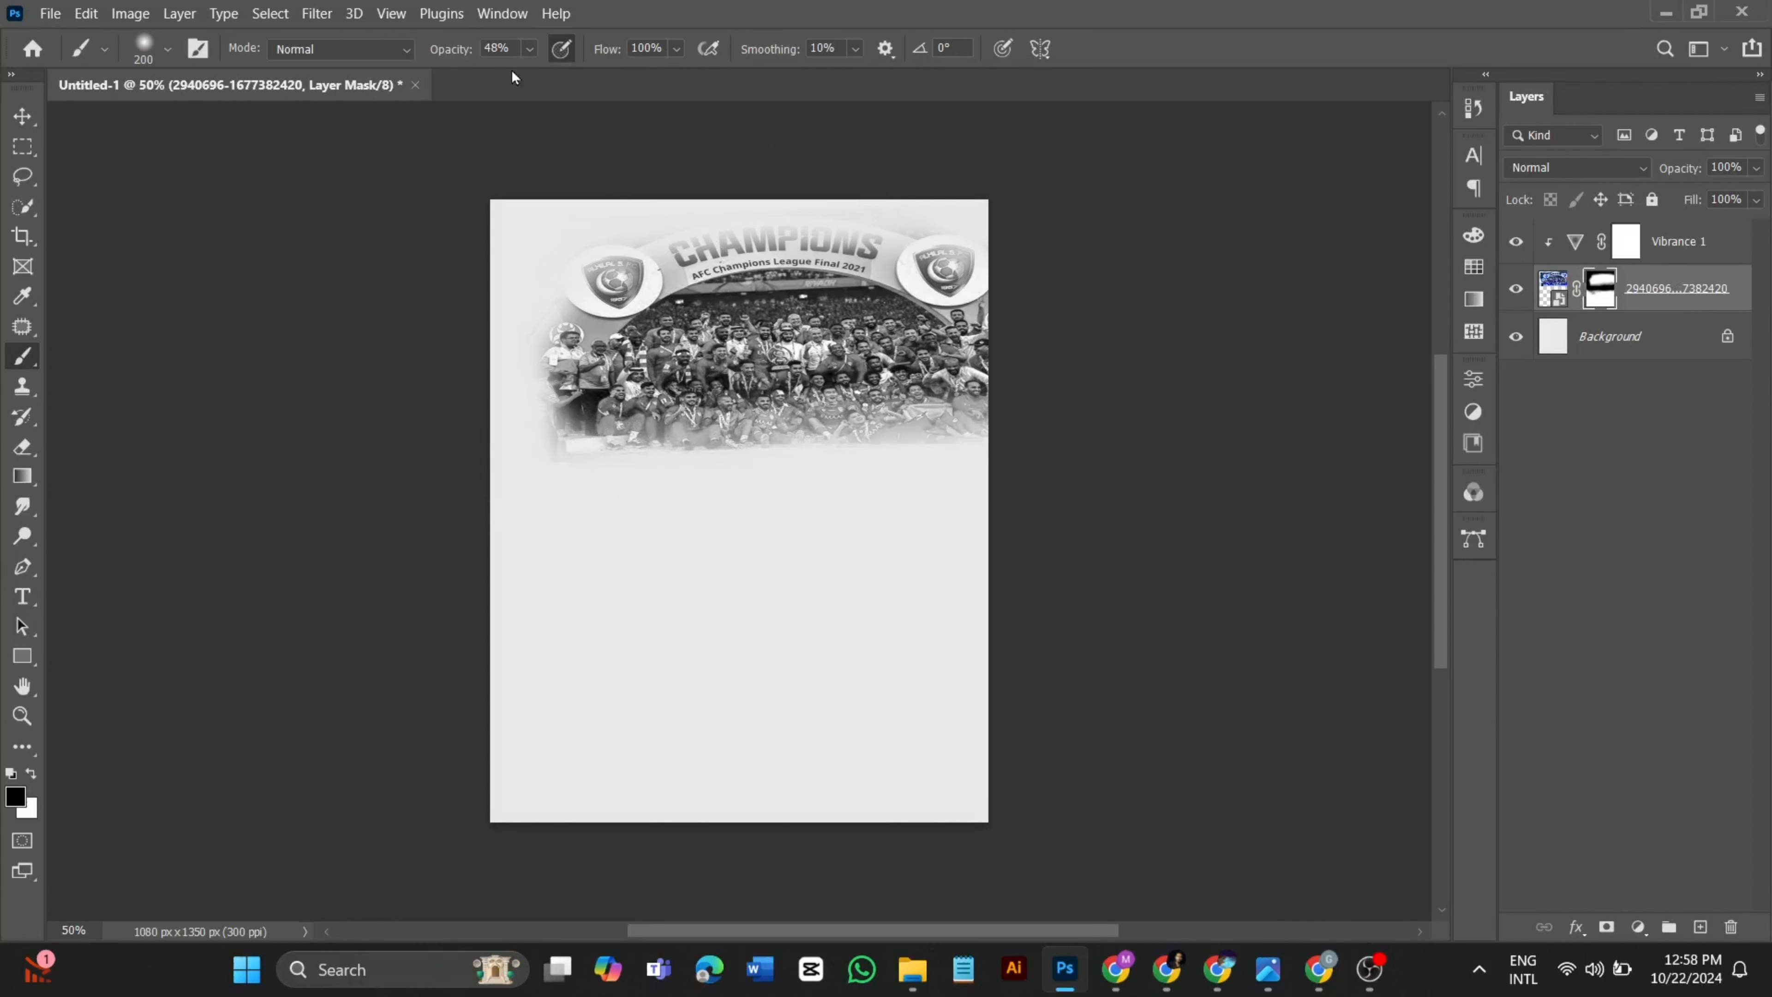
# - Fade the photo's lower part with the mask brush at 27% opacity and rotate the photo slightly clockwise
pyautogui.moveTo(451, 49); pyautogui.dragTo(431, 49)
pyautogui.moveTo(547, 408)
pyautogui.mouseDown()
pyautogui.moveTo(1004, 348)
pyautogui.moveTo(601, 294)
pyautogui.moveTo(459, 325)
pyautogui.moveTo(802, 489)
pyautogui.mouseUp()
pyautogui.hotkey('ctrl', 't')
pyautogui.click(1142, 48)
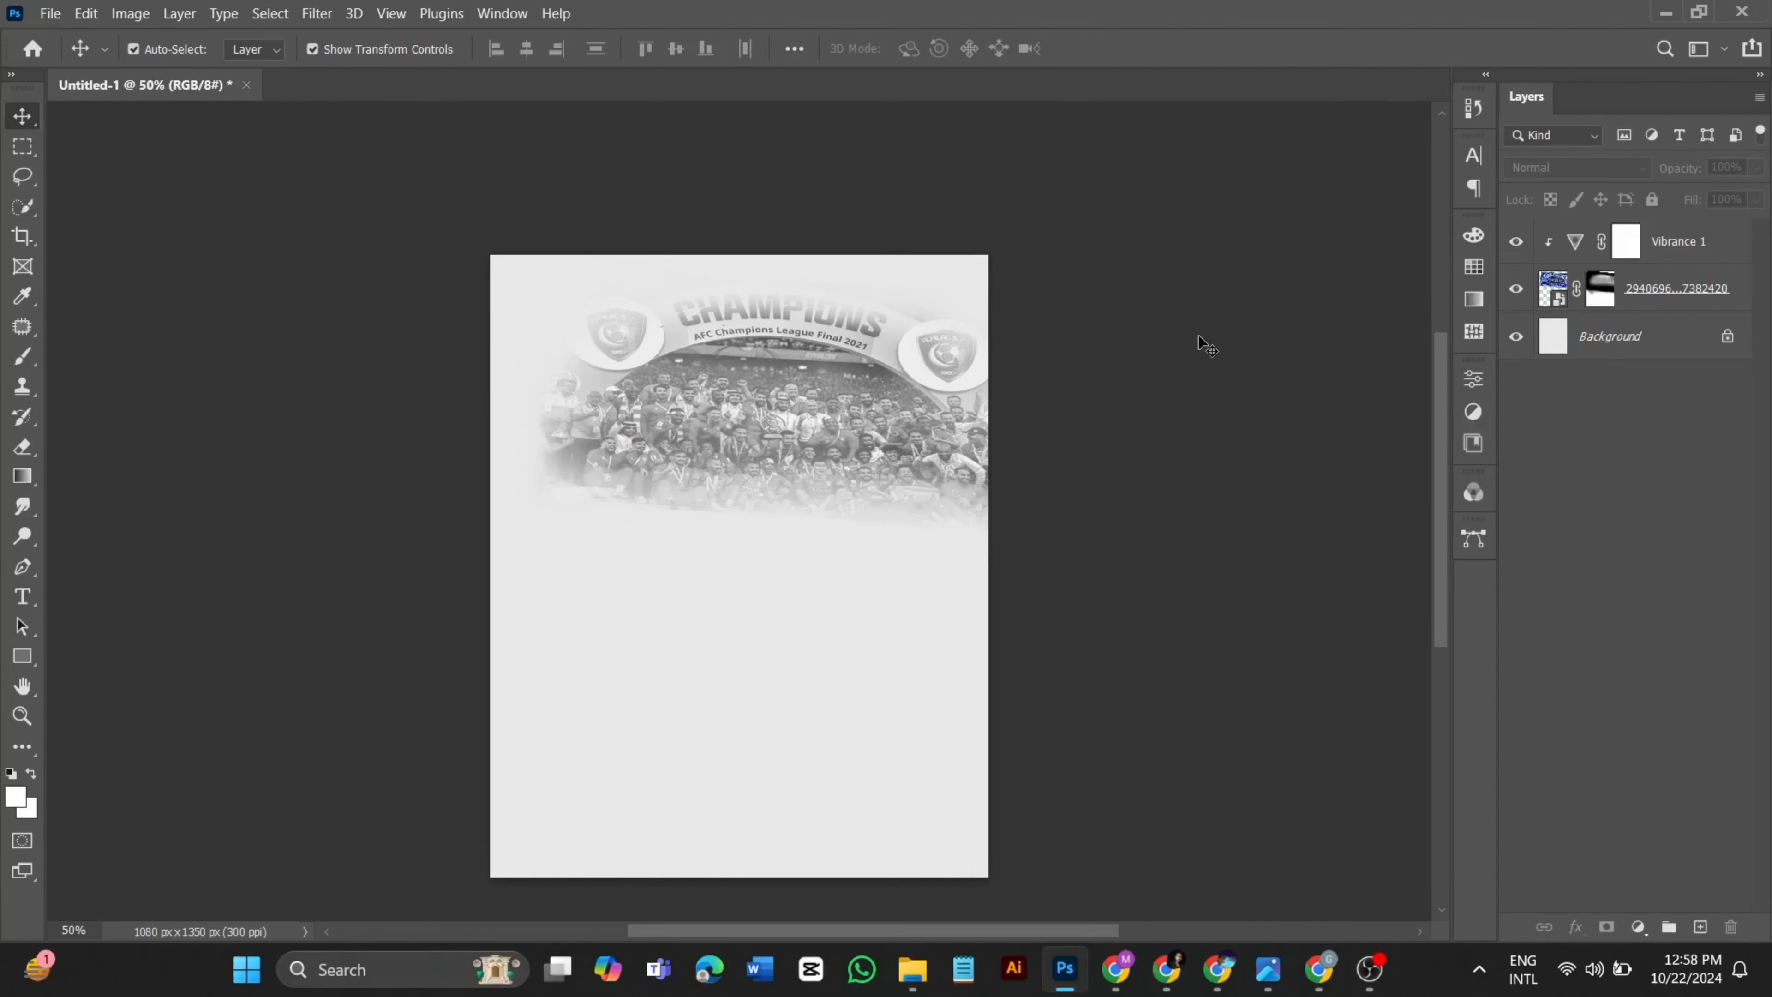
# - Paint more black at 27% opacity on the team photo's mask to blend the crowd and arch into the background
pyautogui.click(1600, 293)
pyautogui.click(23, 356)
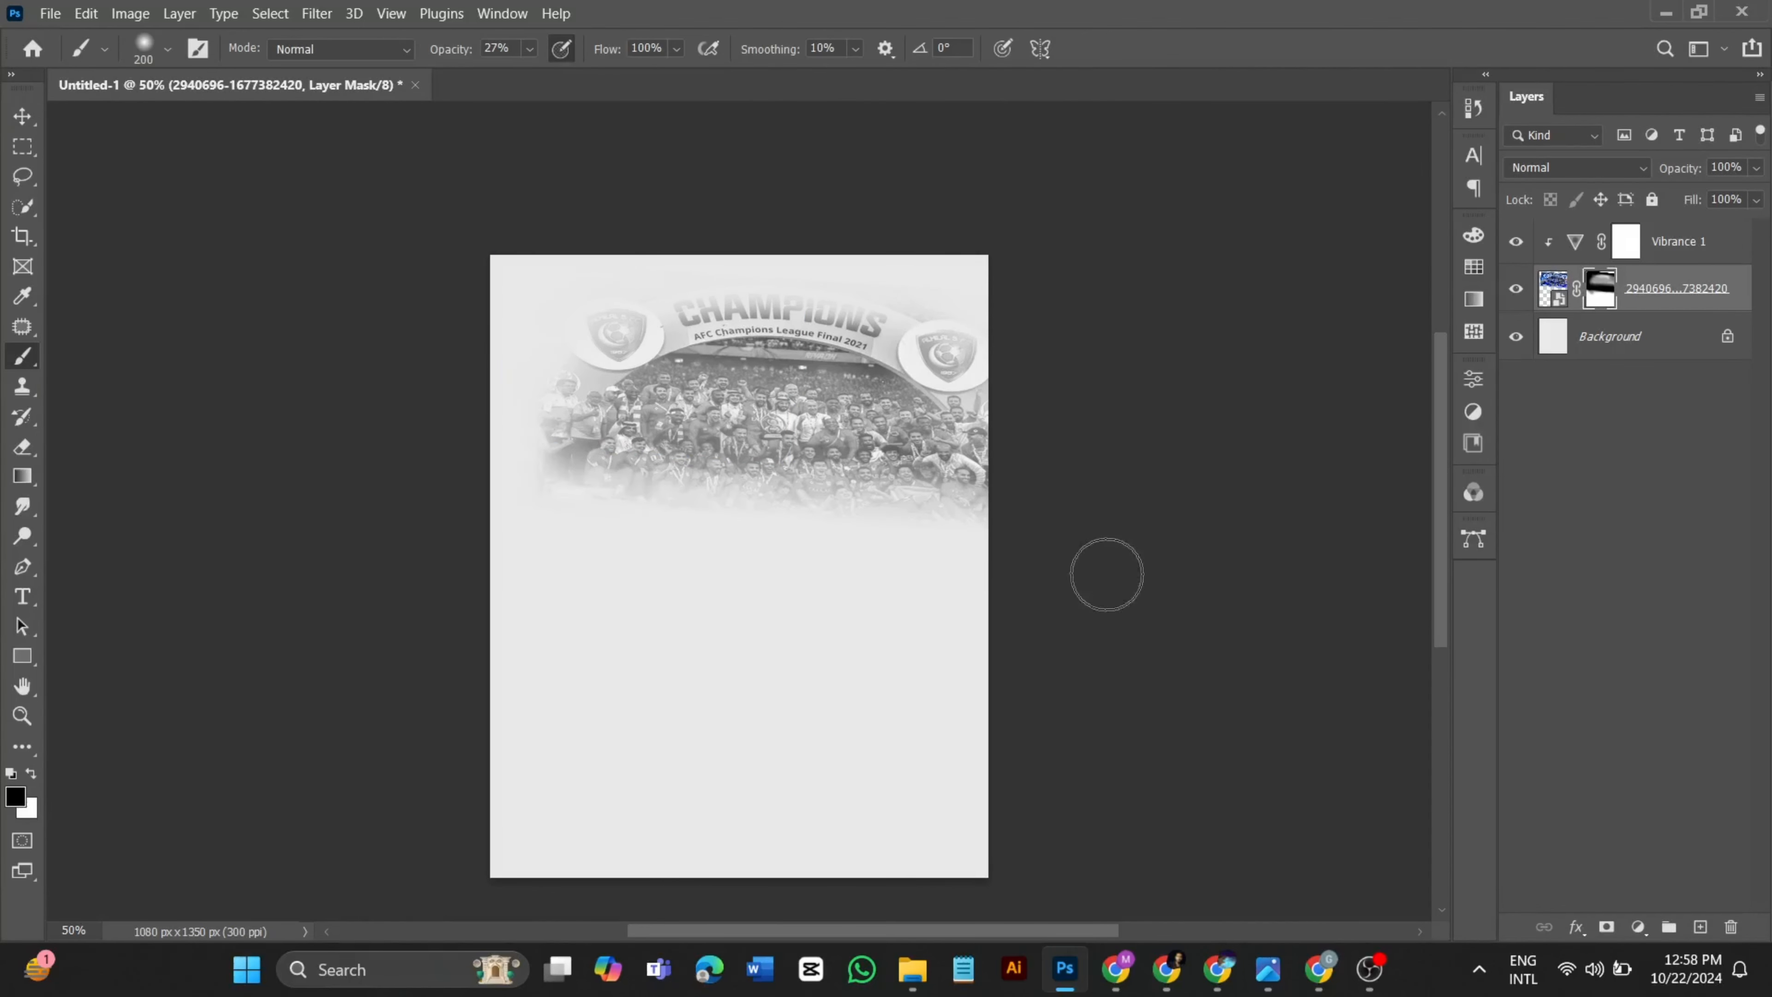
pyautogui.moveTo(1001, 419)
pyautogui.mouseDown()
pyautogui.moveTo(482, 341)
pyautogui.moveTo(526, 431)
pyautogui.moveTo(893, 366)
pyautogui.mouseUp()
pyautogui.press('v')
pyautogui.click(744, 609)
pyautogui.scroll(-1, 1393, 910)
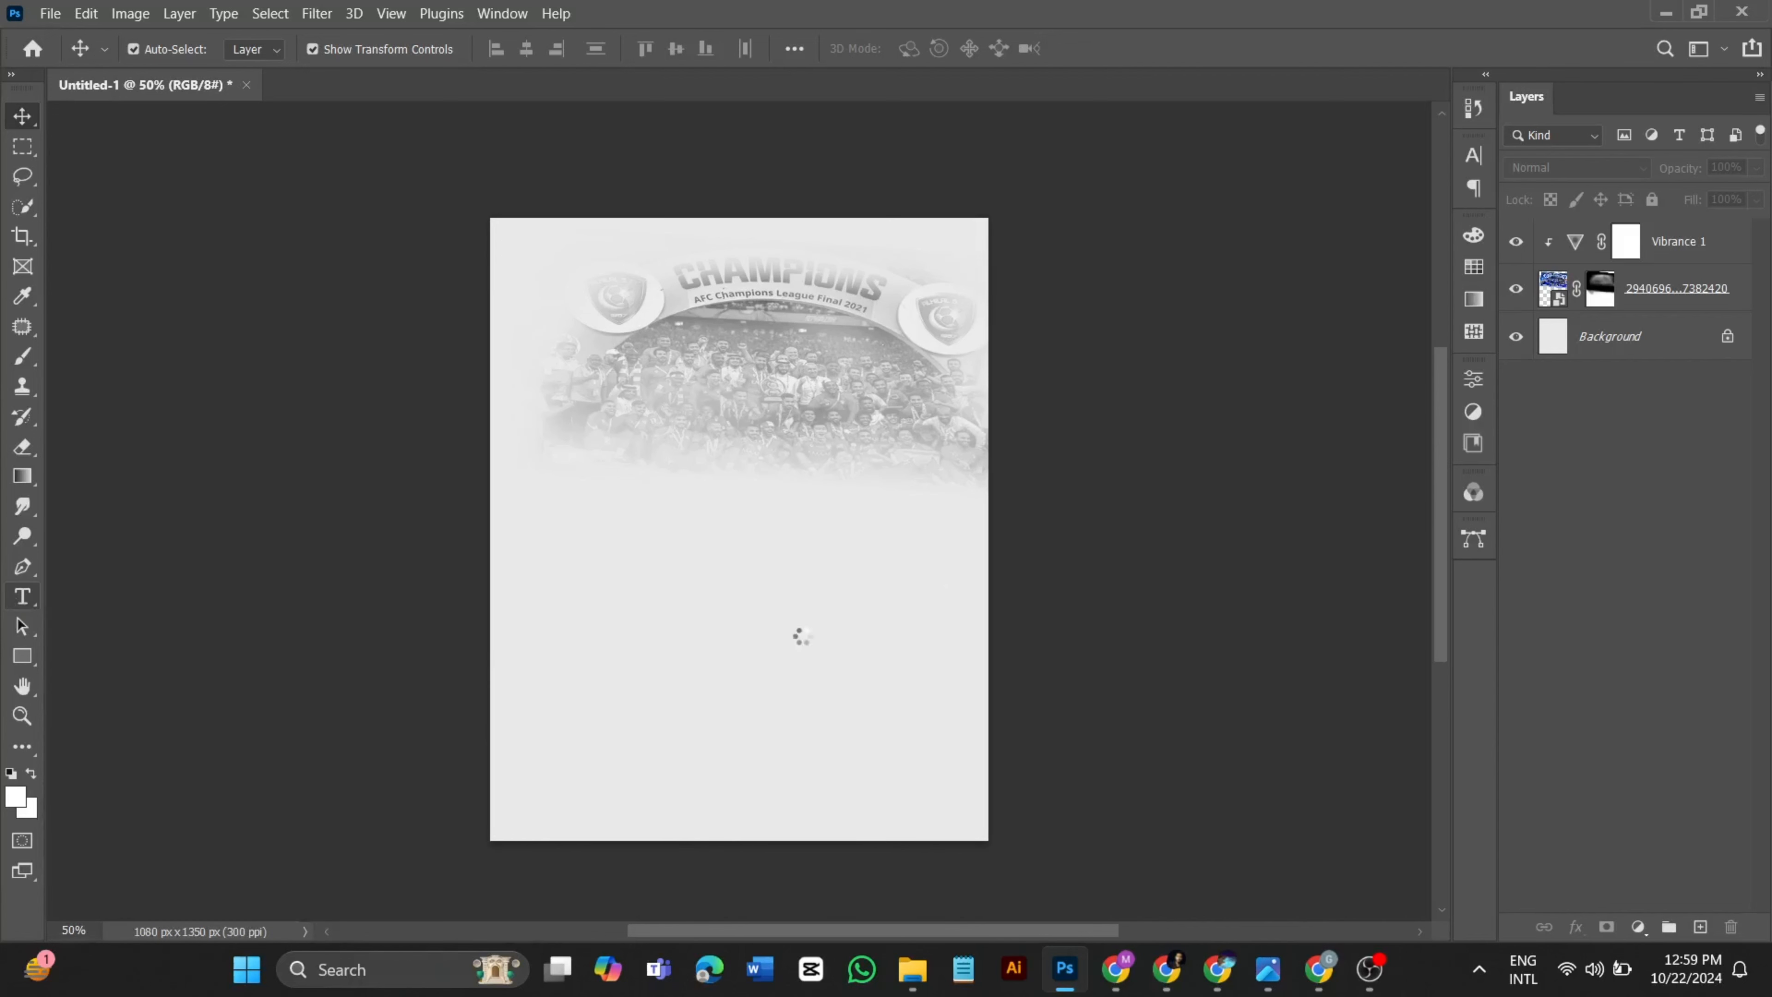
# - Add the text FOOTBALL in black at 24 pt below the team photo
pyautogui.click(684, 585)
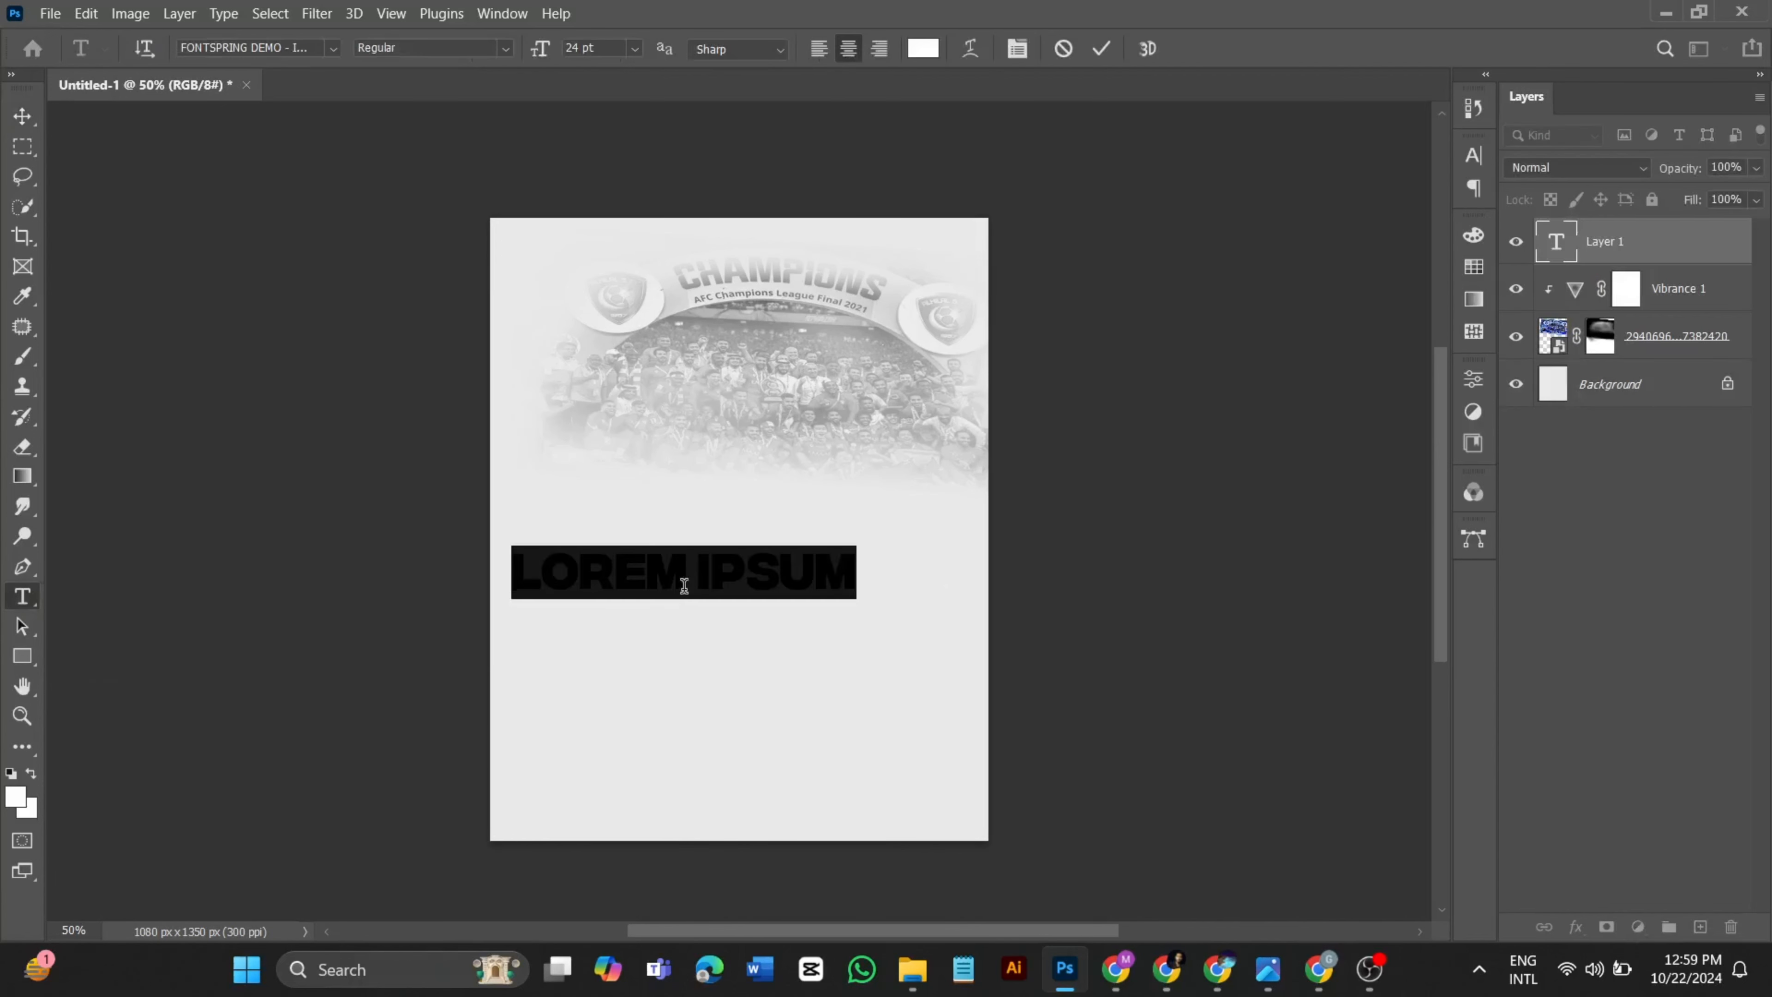
pyautogui.click(913, 42)
pyautogui.click(1106, 564)
pyautogui.click(1615, 279)
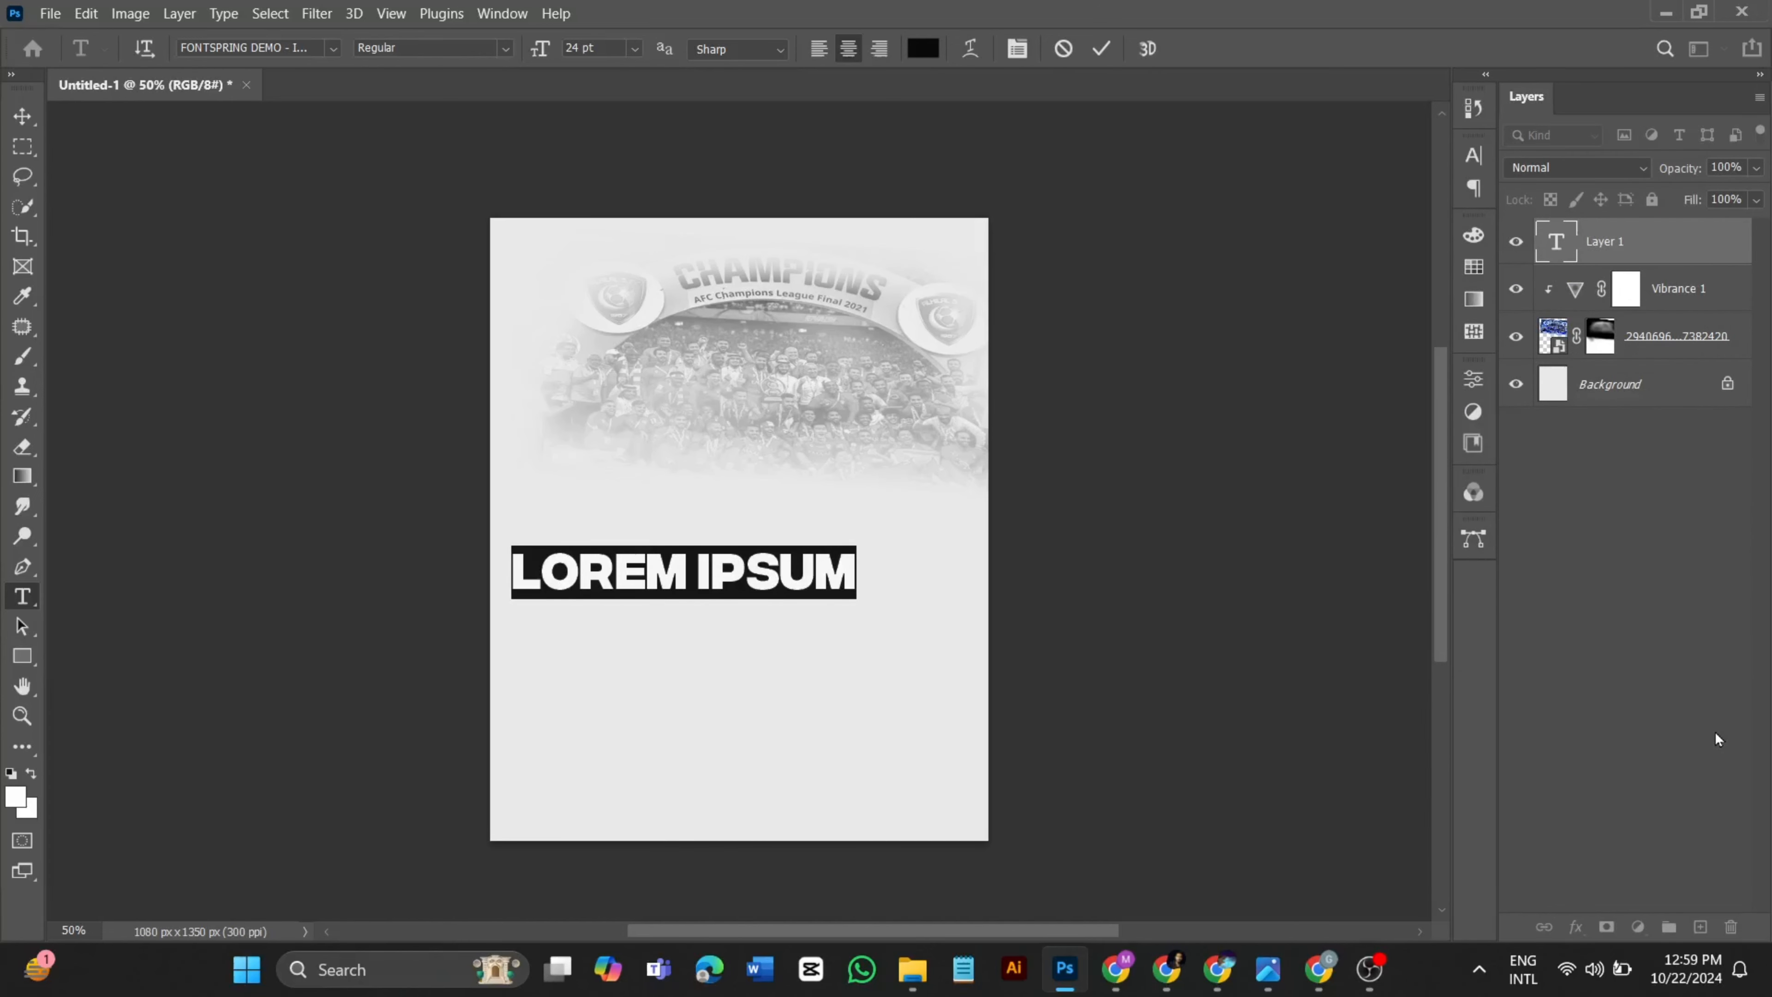
pyautogui.write('FOOTBALL')
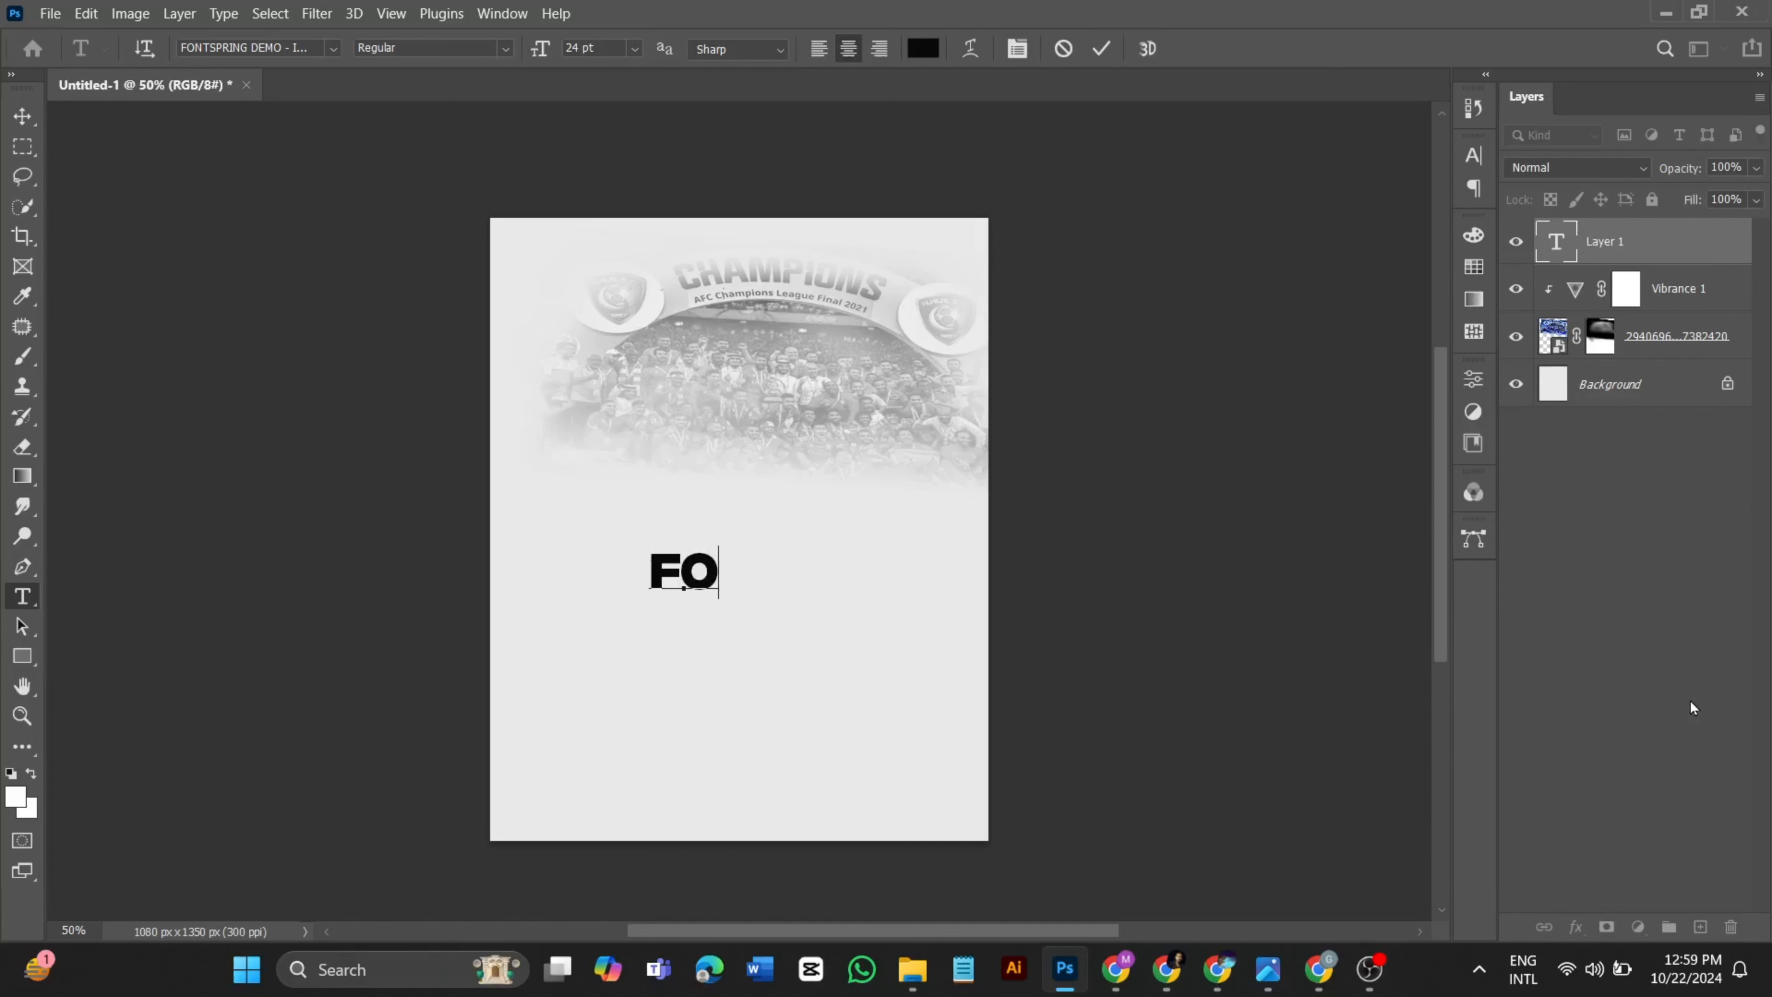
pyautogui.click(1098, 50)
pyautogui.press('v')
# - Duplicate the FOOTBALL text directly beneath the original and change the copy to KING IS
pyautogui.moveTo(759, 589); pyautogui.dragTo(834, 669)
pyautogui.hotkey('ctrl', 't')
pyautogui.hotkey('ctrl', 'z')
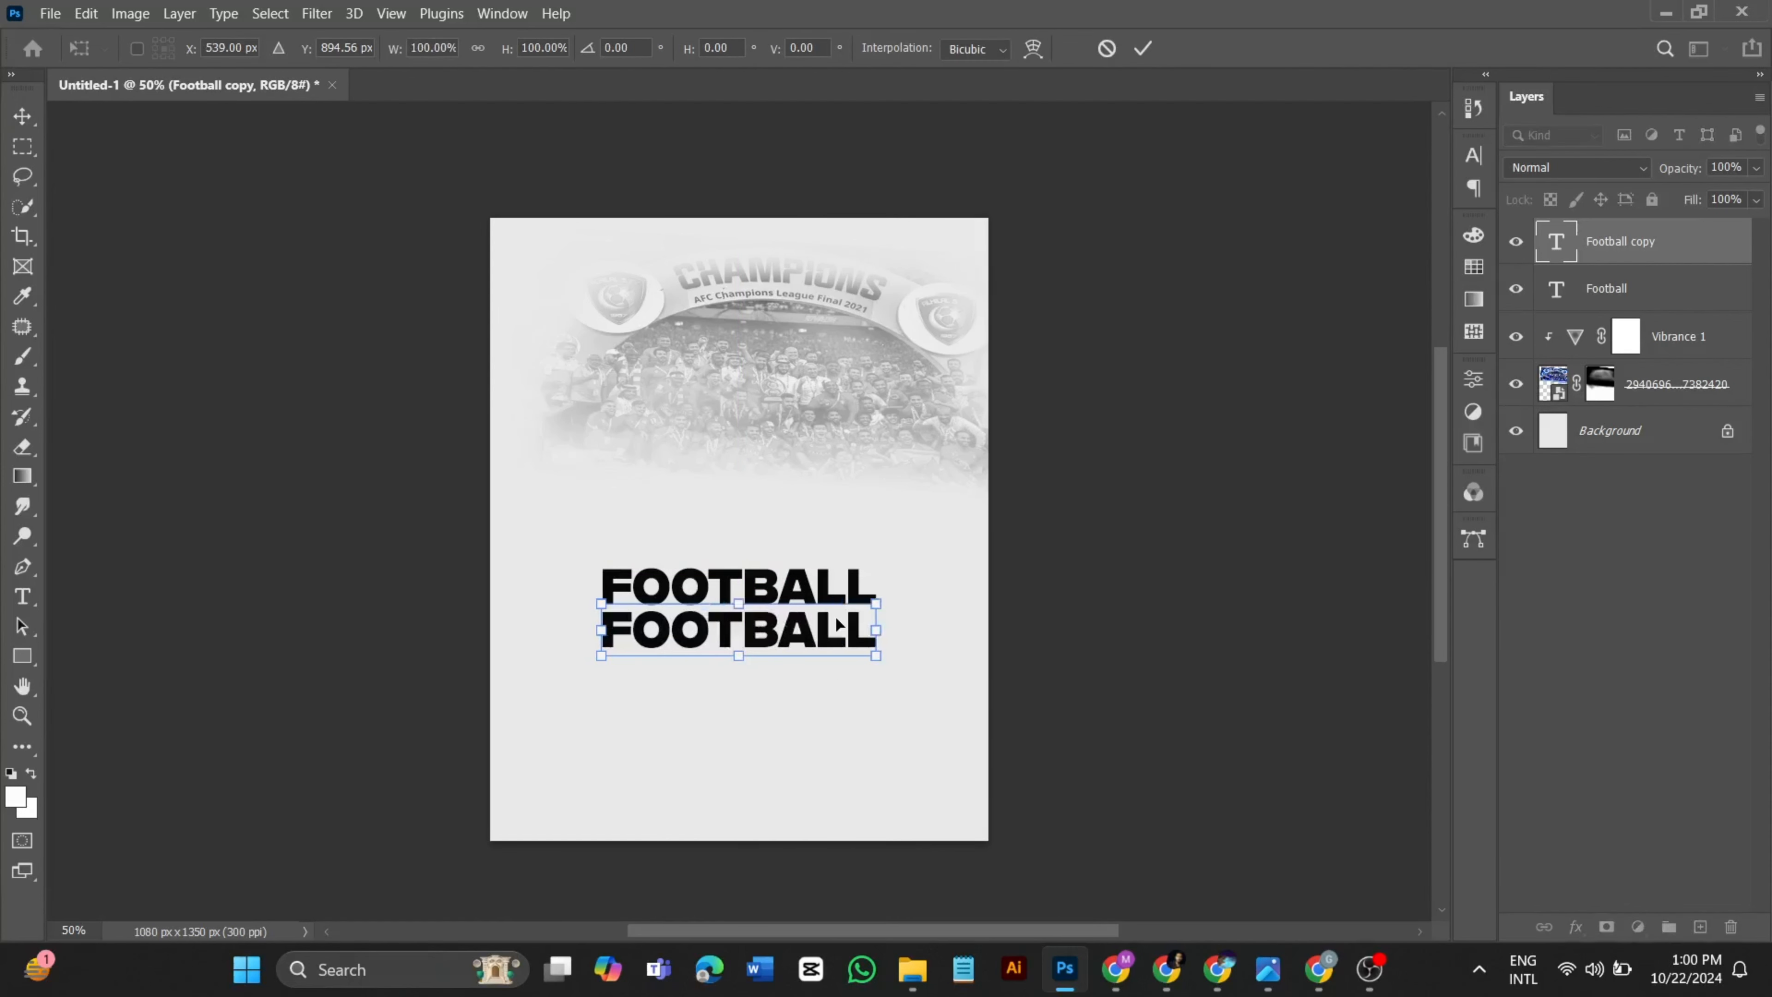
pyautogui.press('Escape')
pyautogui.doubleClick(858, 636)
pyautogui.write('K')
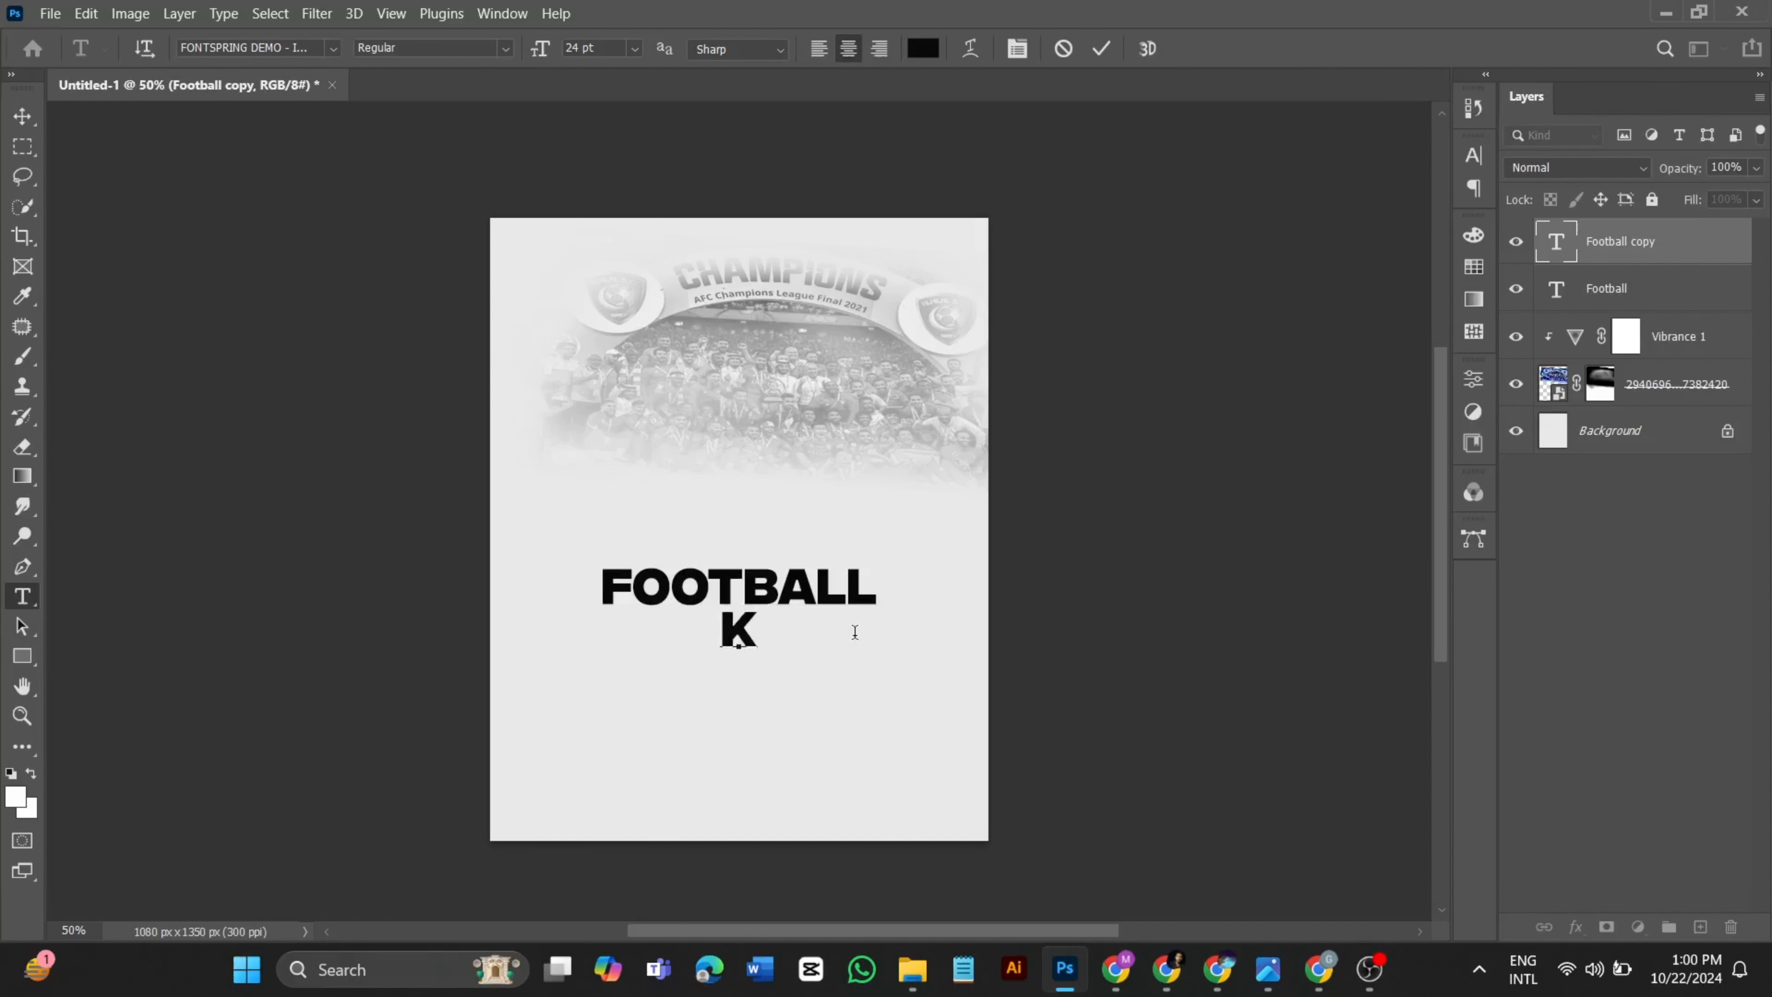
pyautogui.write('ING IS')
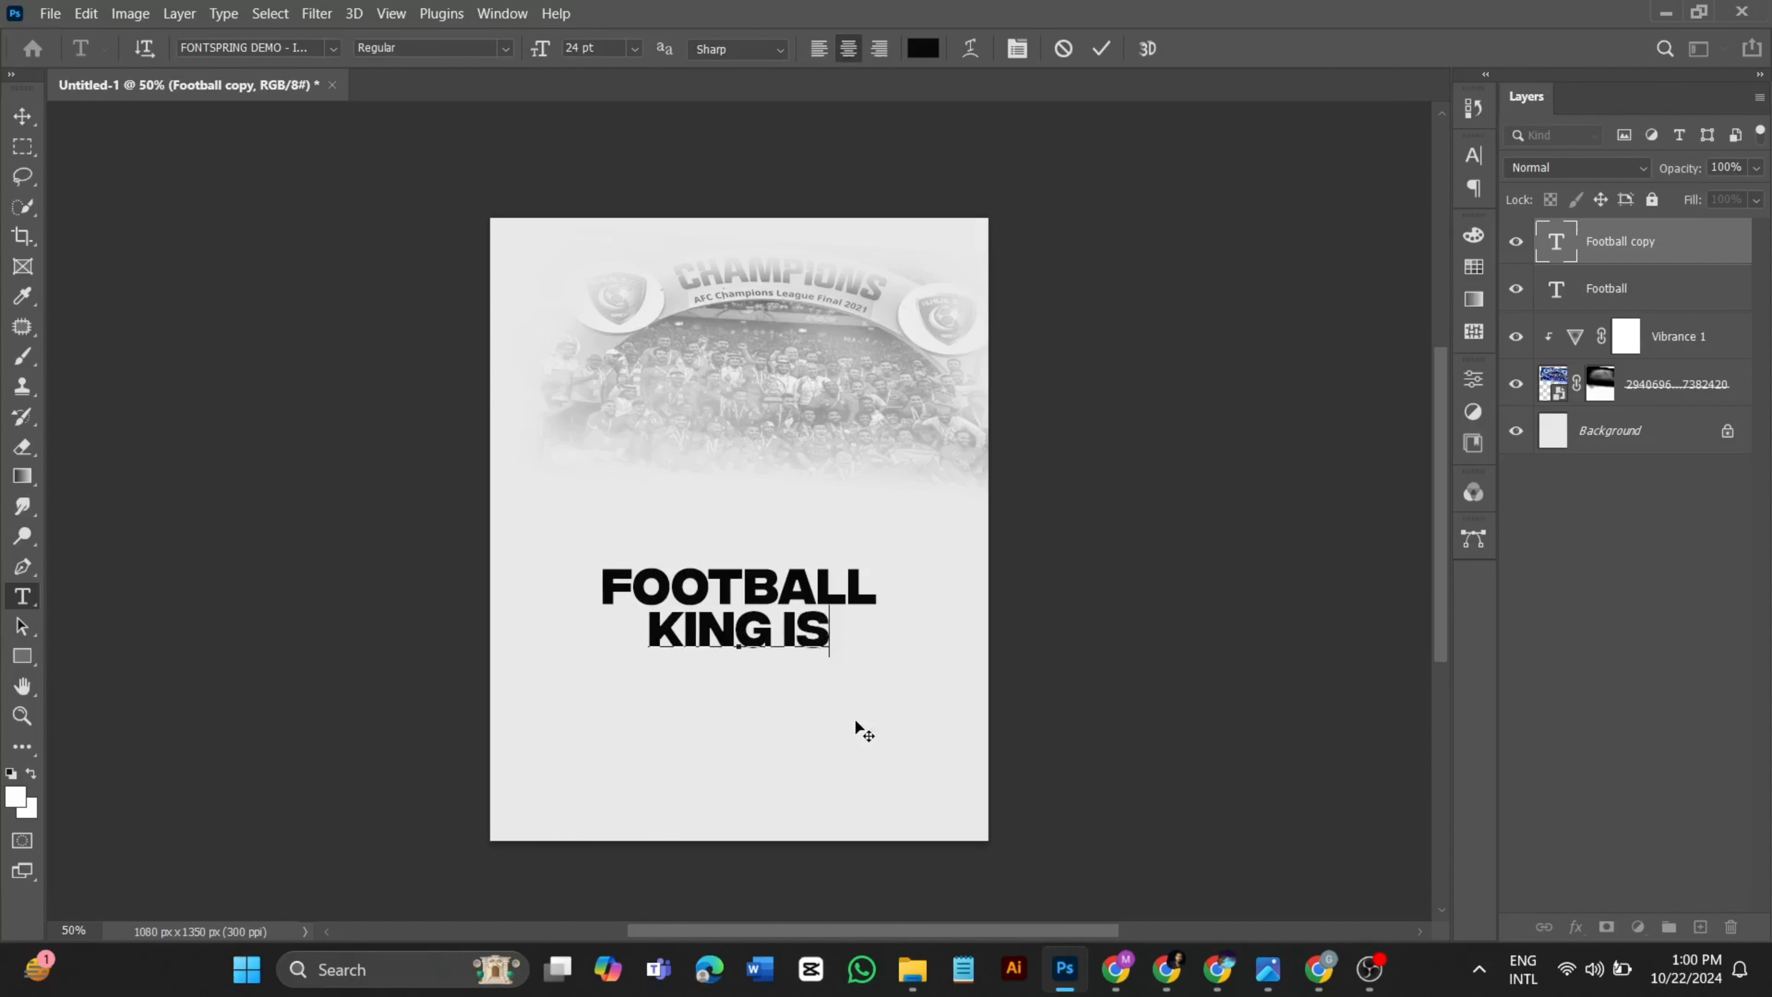
pyautogui.click(1101, 48)
pyautogui.press('v')
# - Duplicate the KING IS text directly beneath it and change the copy to BACK
pyautogui.keyDown('alt'); pyautogui.moveTo(765, 635); pyautogui.dragTo(780, 688); pyautogui.keyUp('alt')
pyautogui.doubleClick(797, 671)
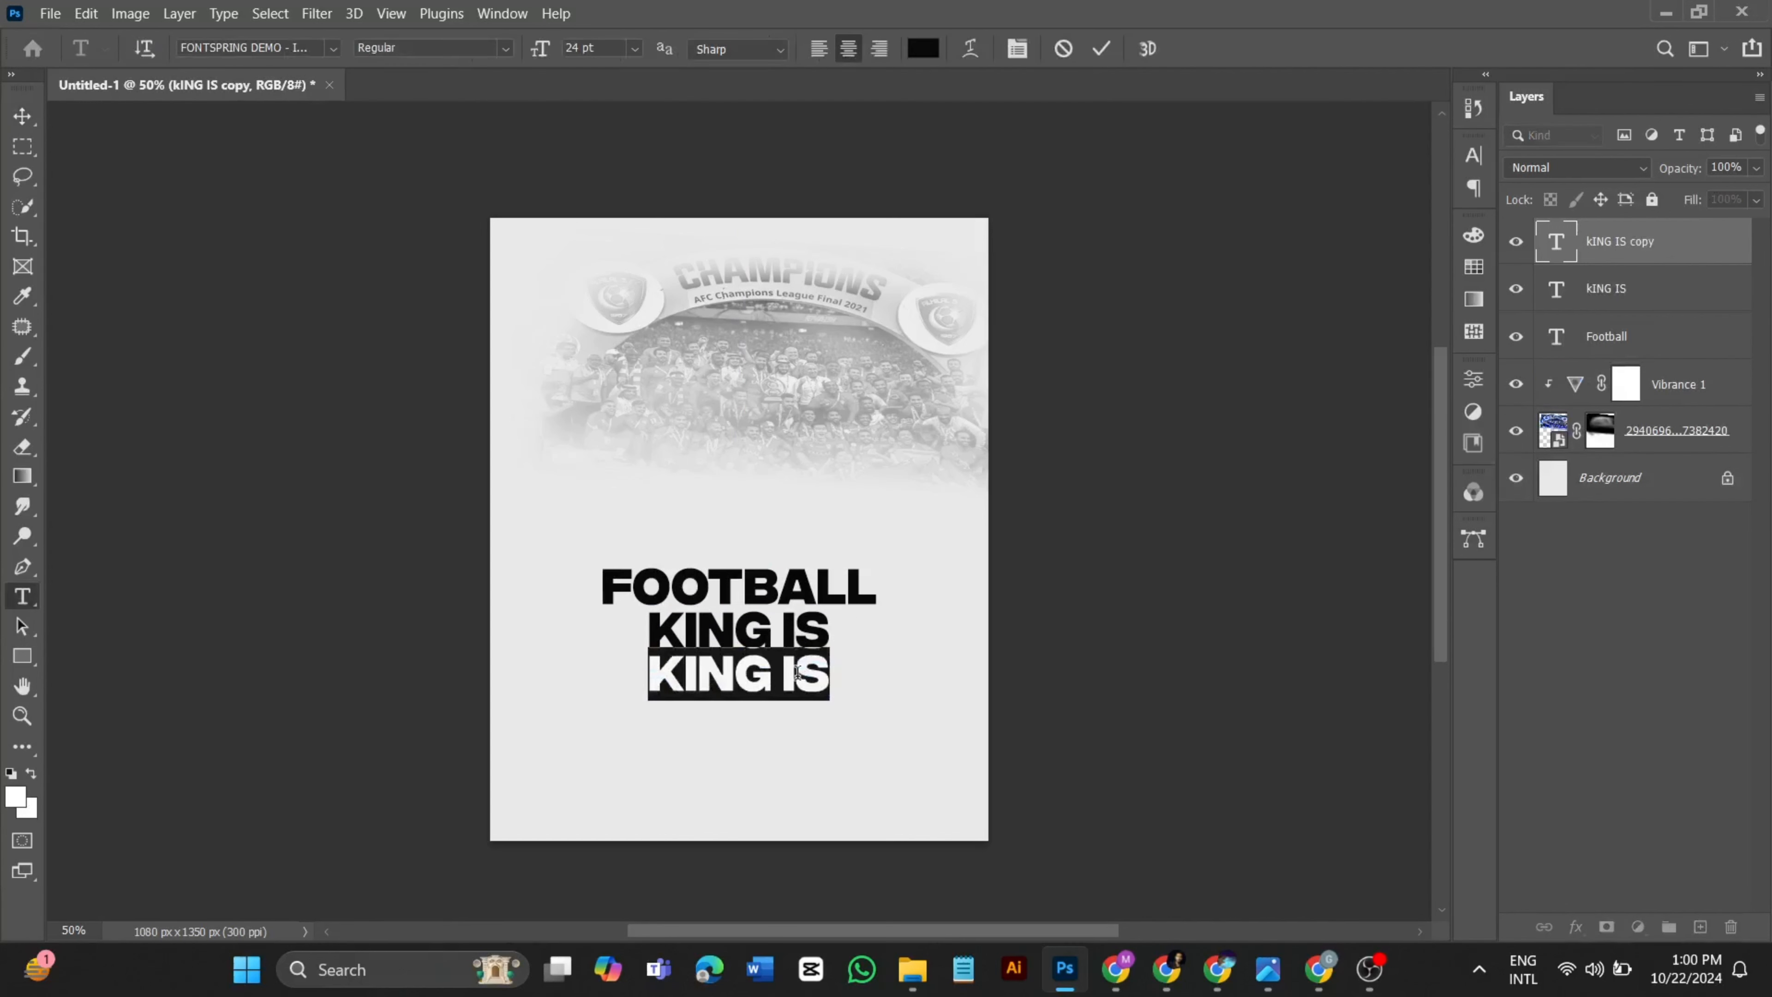
pyautogui.write('BAXK')
pyautogui.press('BackSpace')
pyautogui.press('BackSpace')
pyautogui.write('CK')
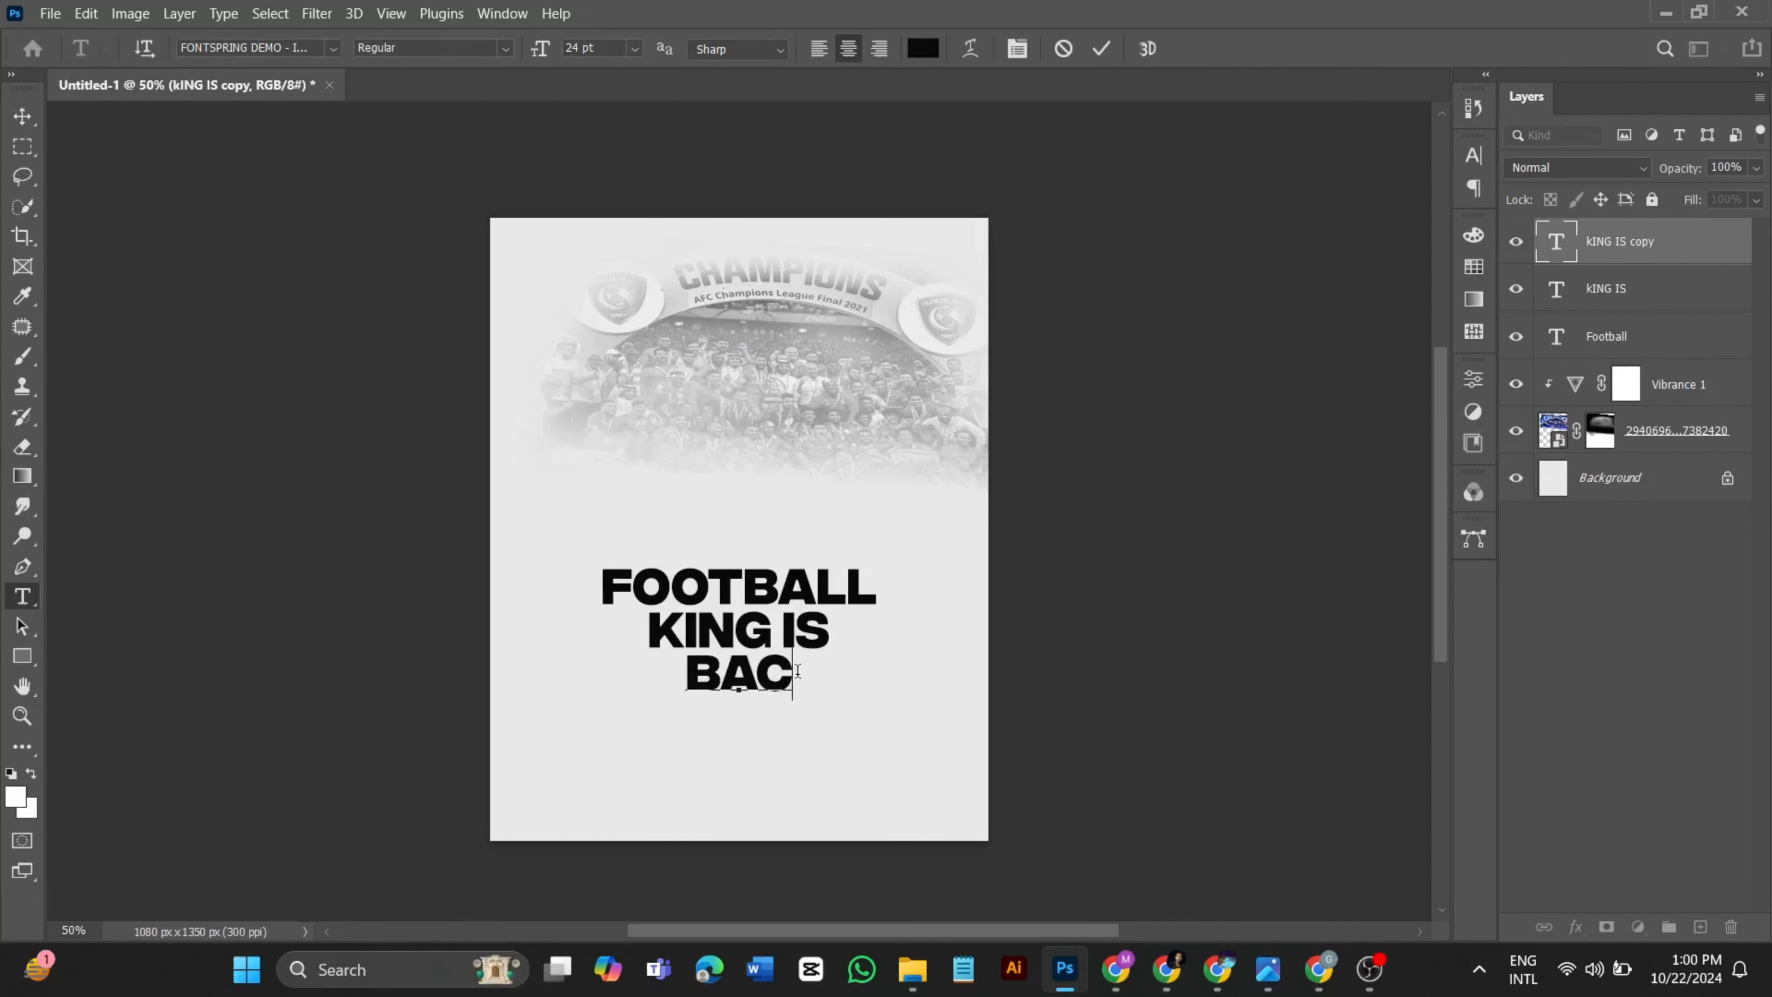
pyautogui.click(1099, 49)
pyautogui.press('v')
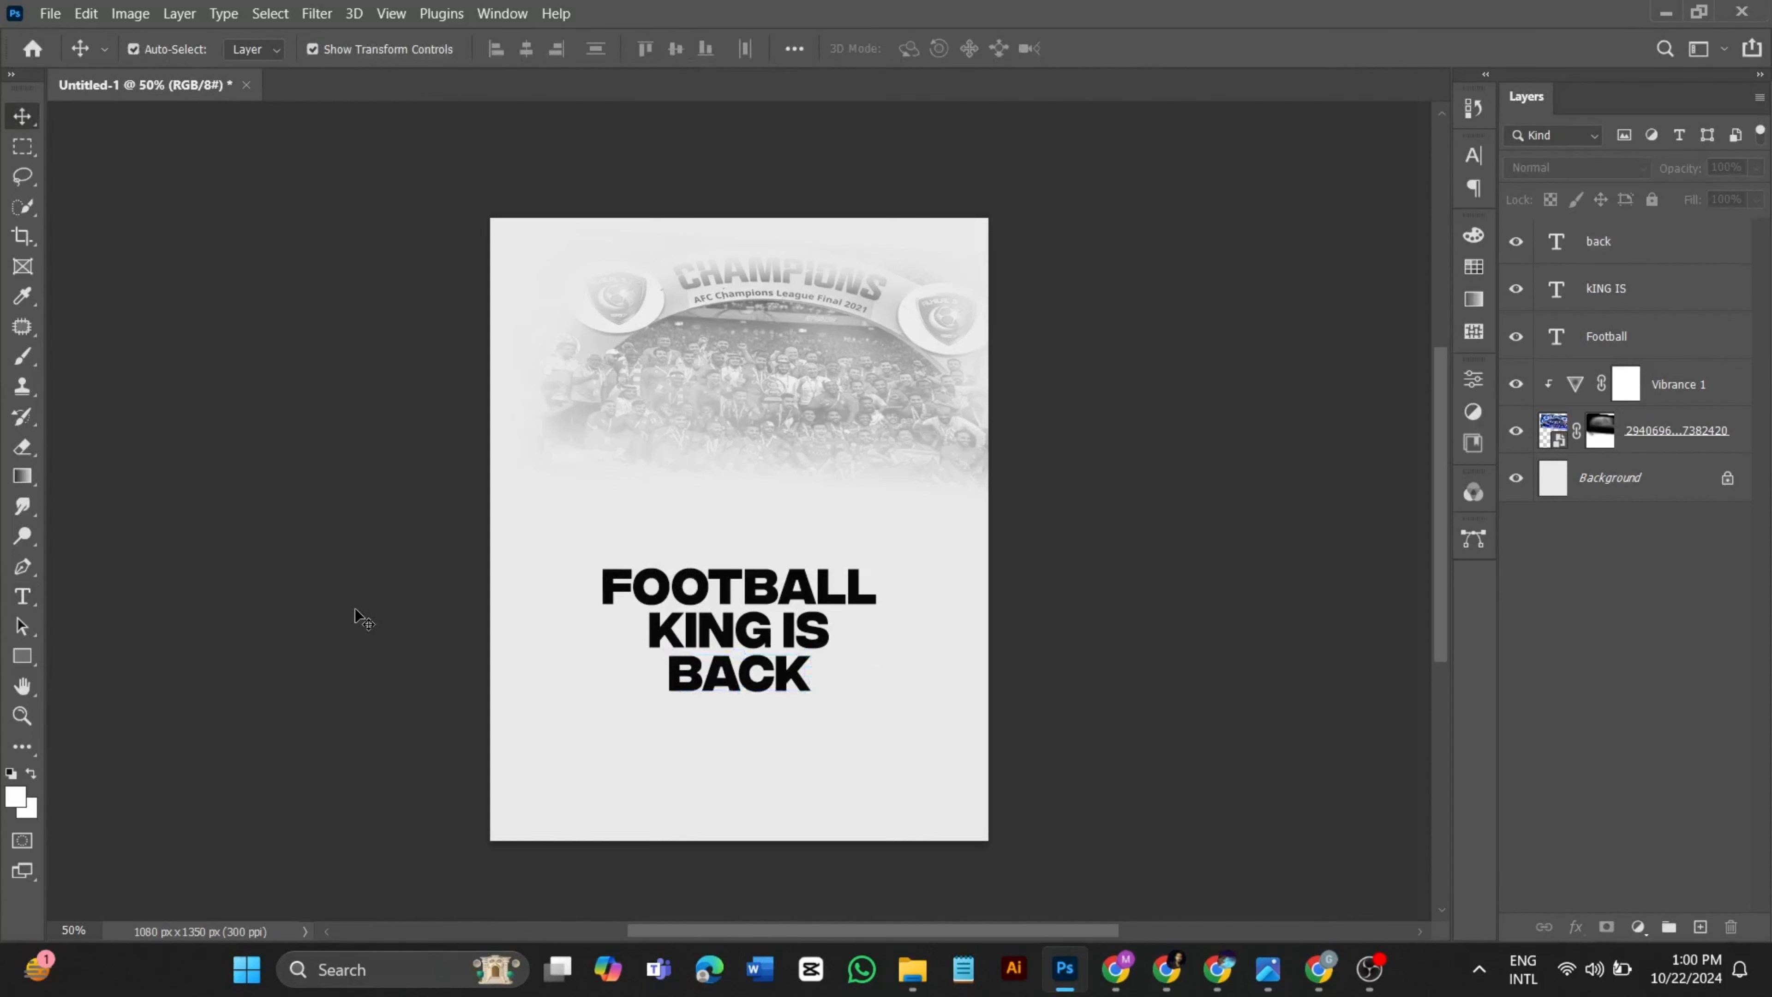
# - Enlarge the three text layers together to about 131% and move them slightly down, centred on the canvas
pyautogui.click(1665, 347)
pyautogui.keyDown('shift'); pyautogui.click(1665, 249); pyautogui.keyUp('shift')
pyautogui.moveTo(877, 690); pyautogui.dragTo(910, 724)
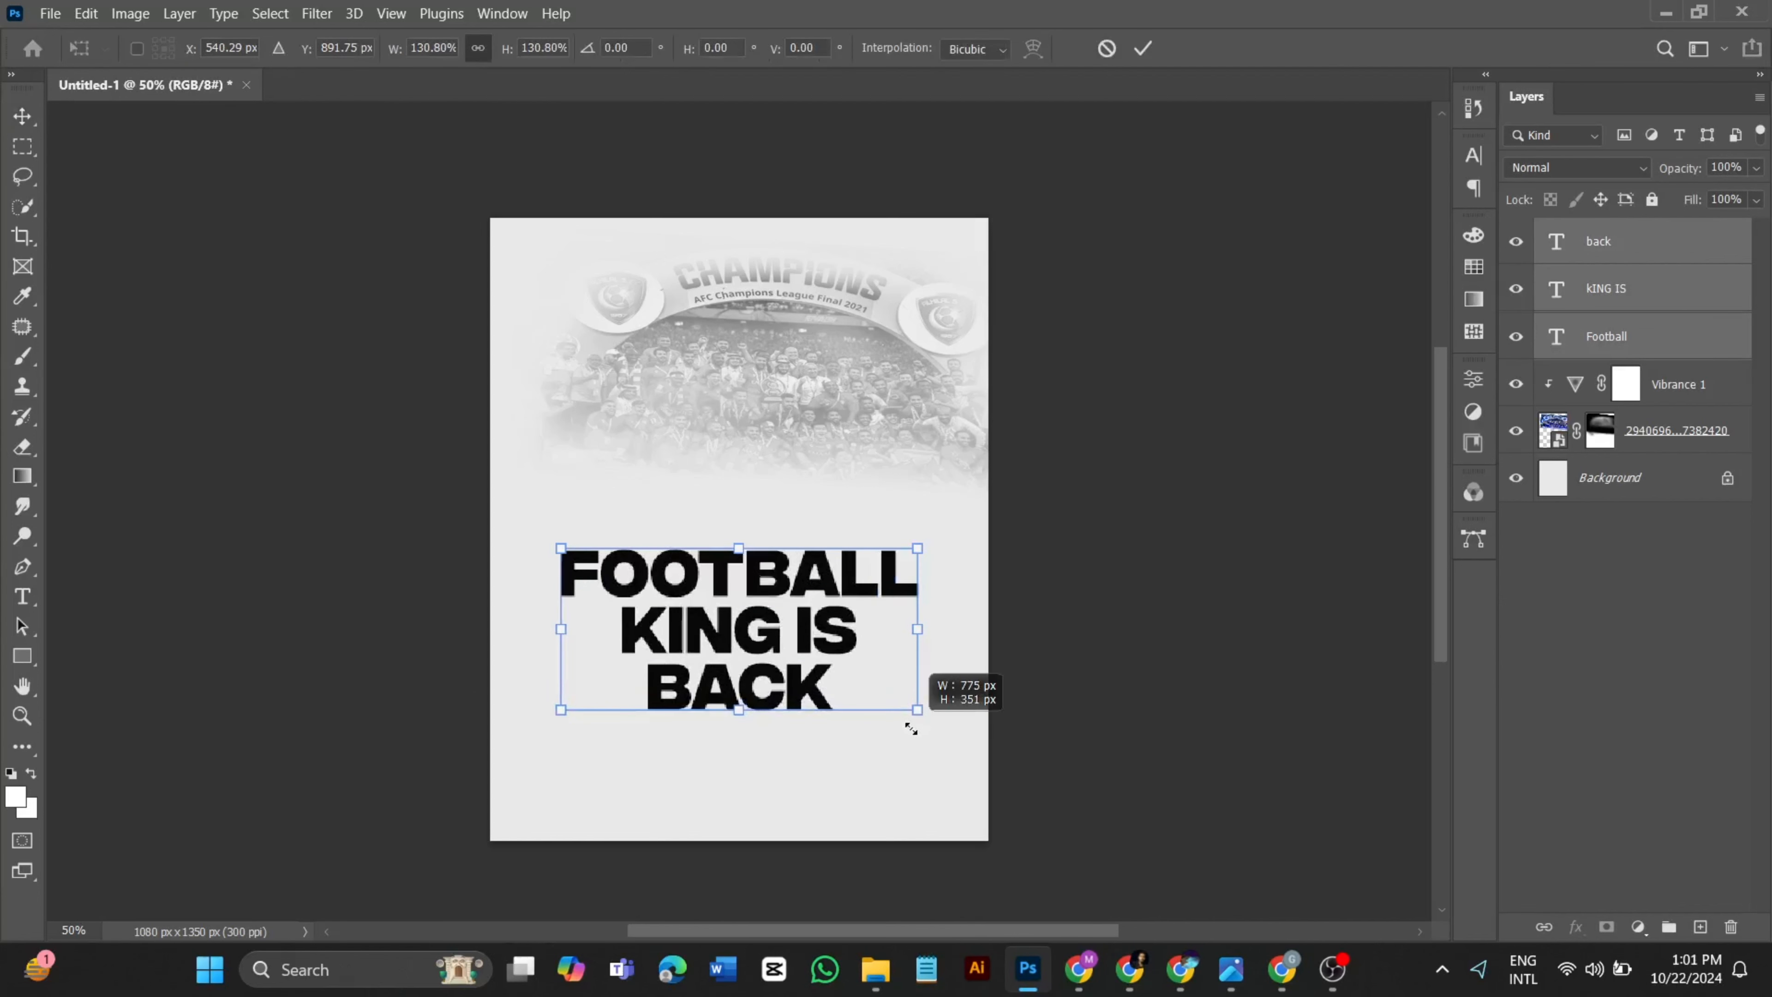
pyautogui.moveTo(776, 629)
pyautogui.mouseDown()
pyautogui.moveTo(810, 641)
pyautogui.moveTo(779, 696)
pyautogui.moveTo(779, 650)
pyautogui.mouseUp()
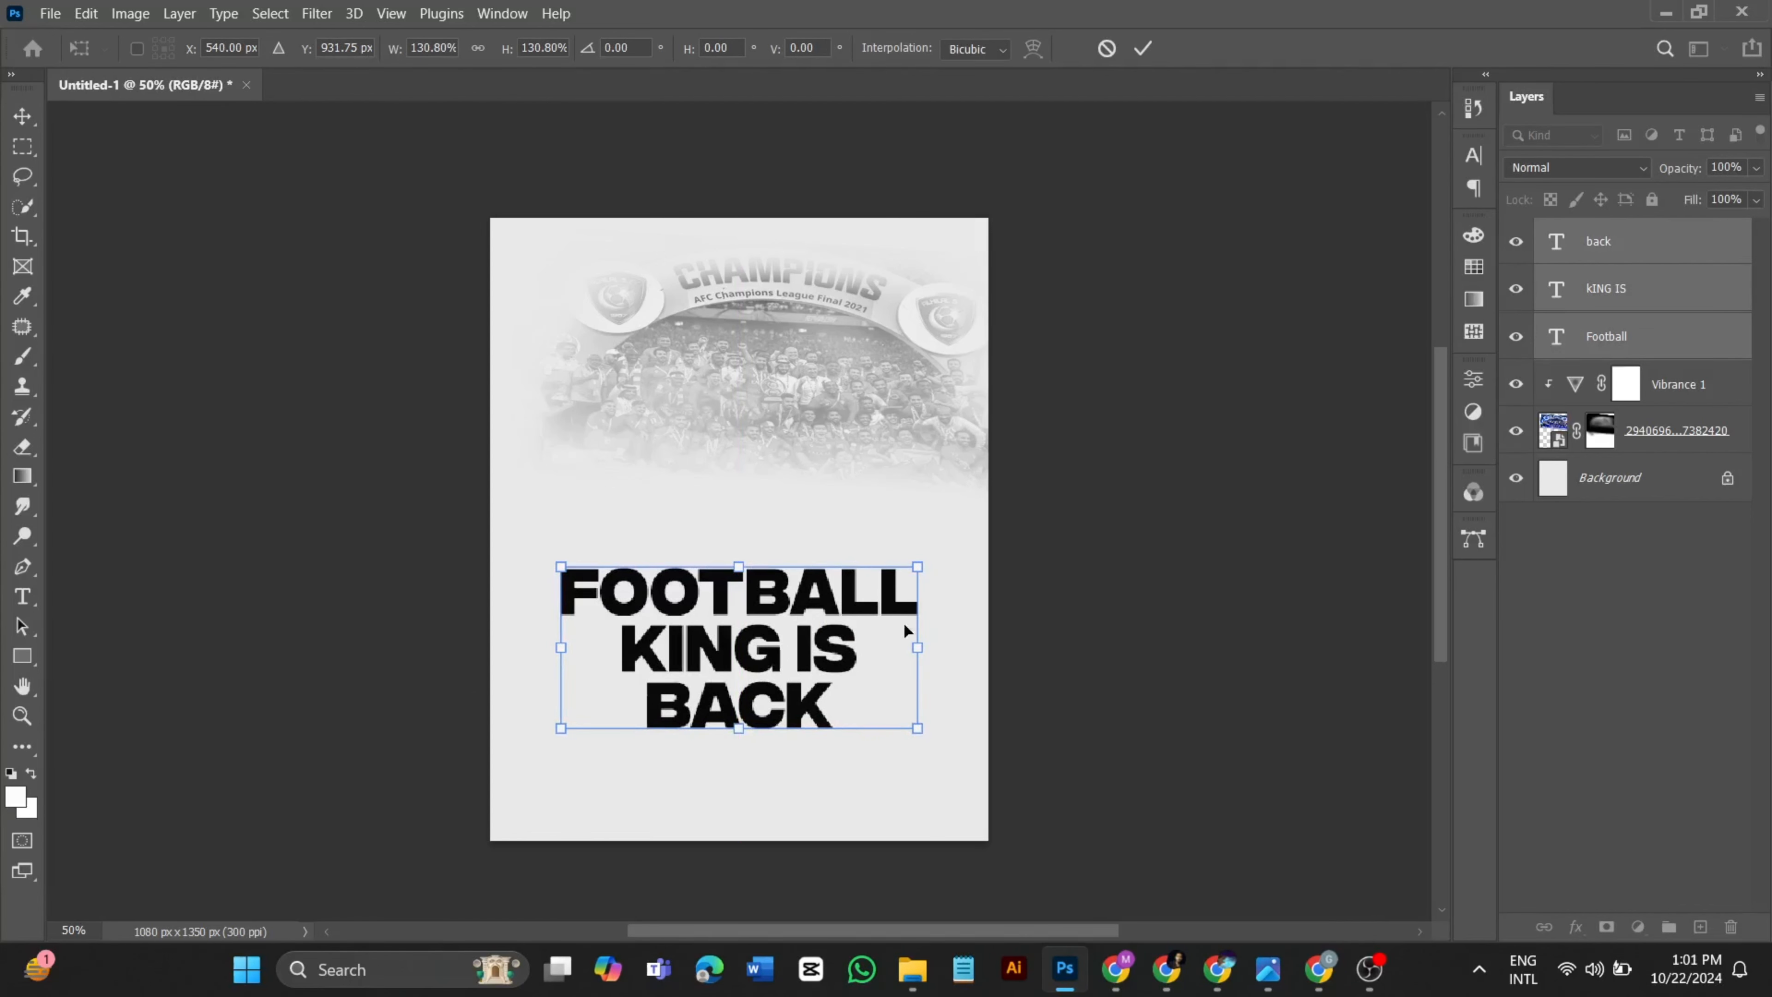
# - Convert the three text layers into one smart object and scale it to about 116% near the bottom of the canvas
pyautogui.click(1474, 155)
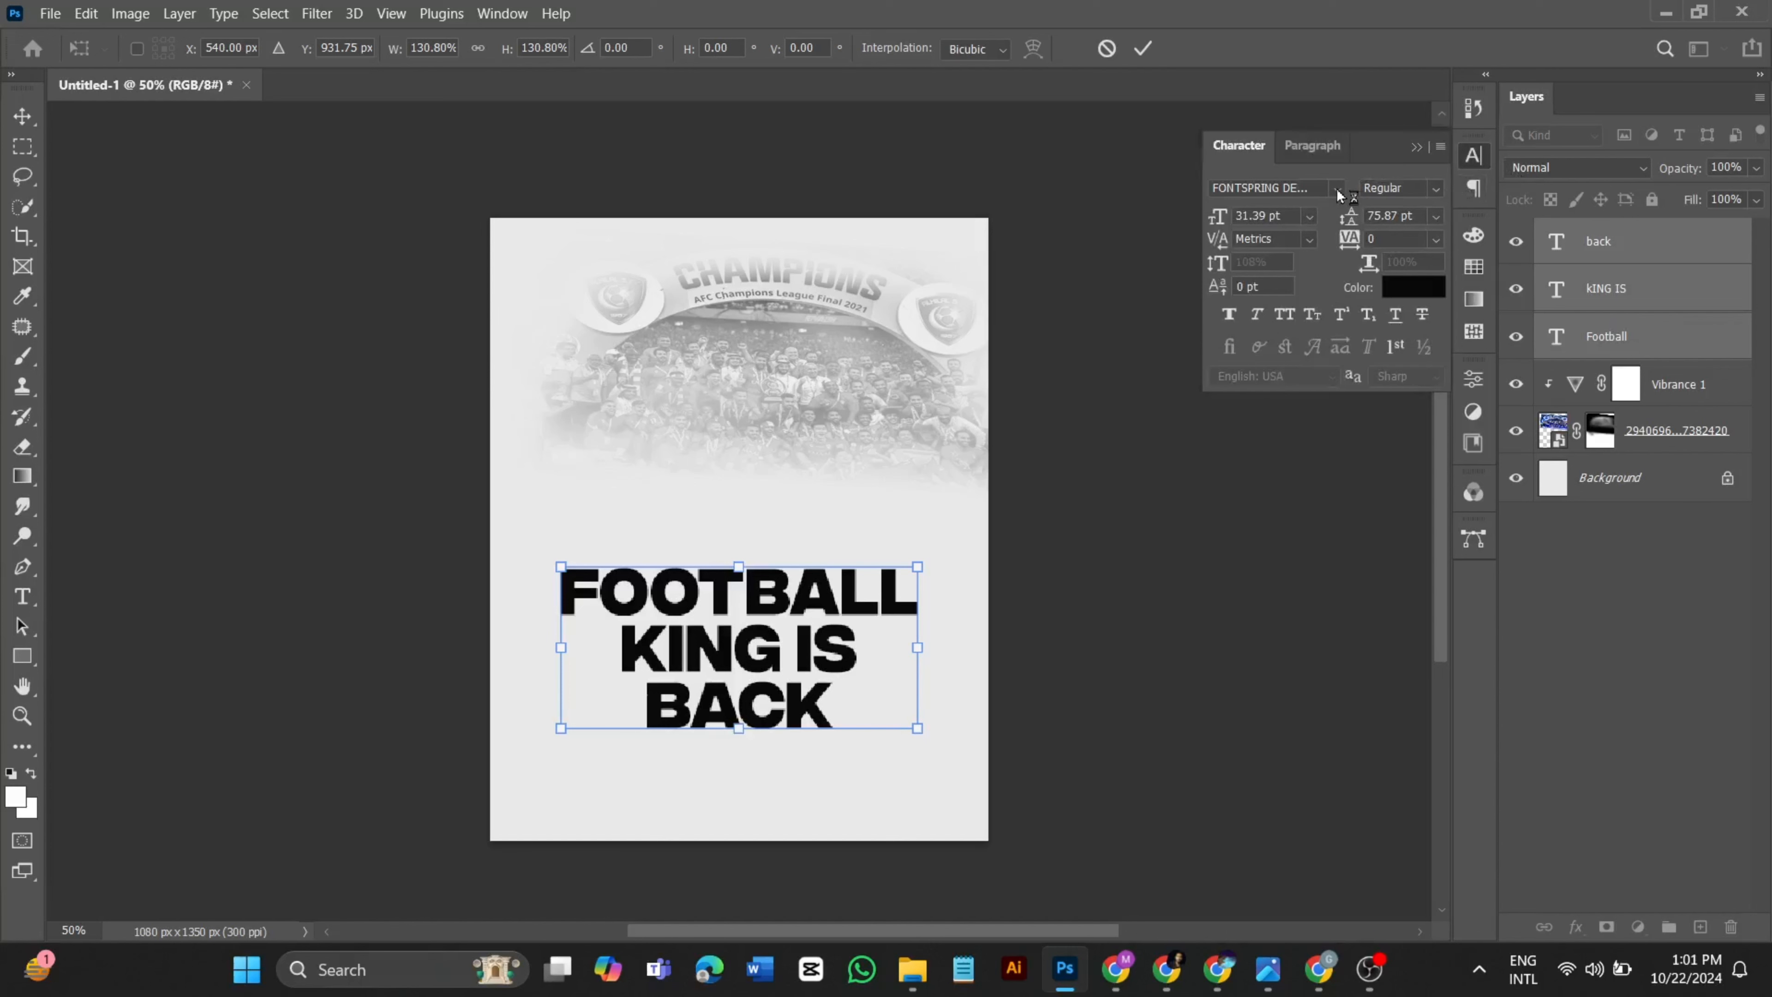
pyautogui.click(1416, 147)
pyautogui.click(1598, 312)
pyautogui.click(1647, 339)
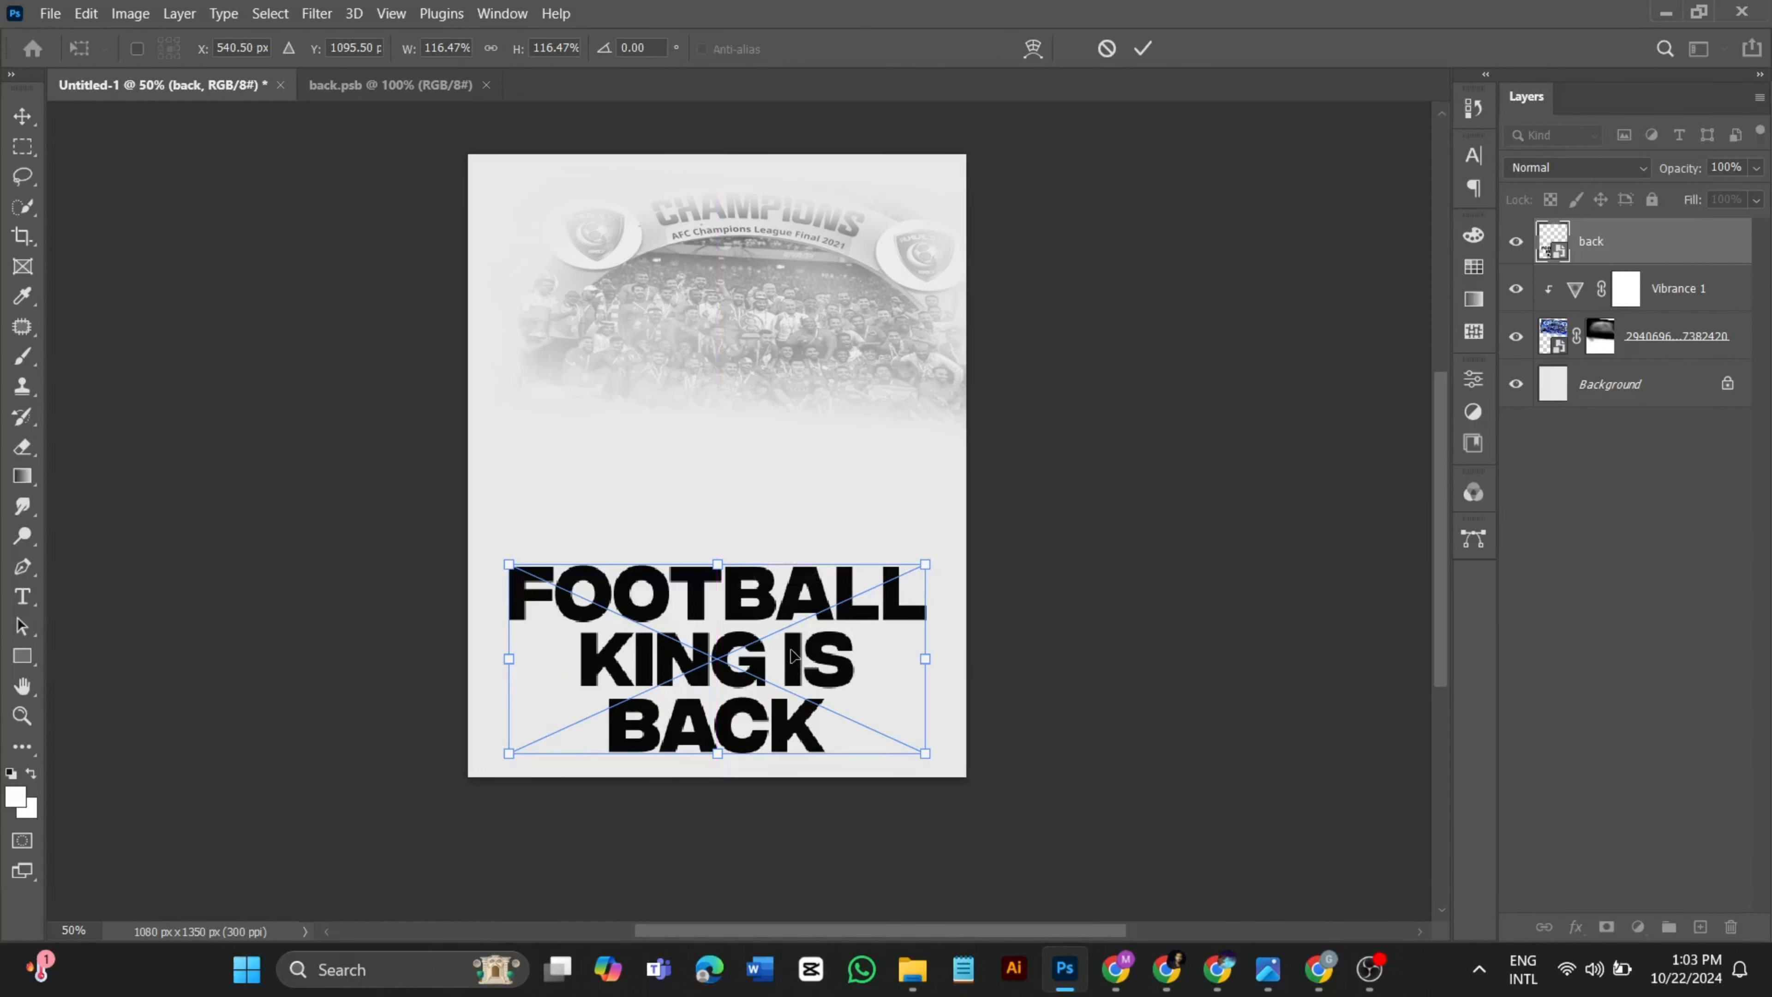
# - Apply a Perspective transform to the text block, widening its lower edge symmetrically far beyond both canvas sides
pyautogui.rightClick(792, 651)
pyautogui.click(854, 341)
pyautogui.moveTo(925, 754); pyautogui.dragTo(1314, 651)
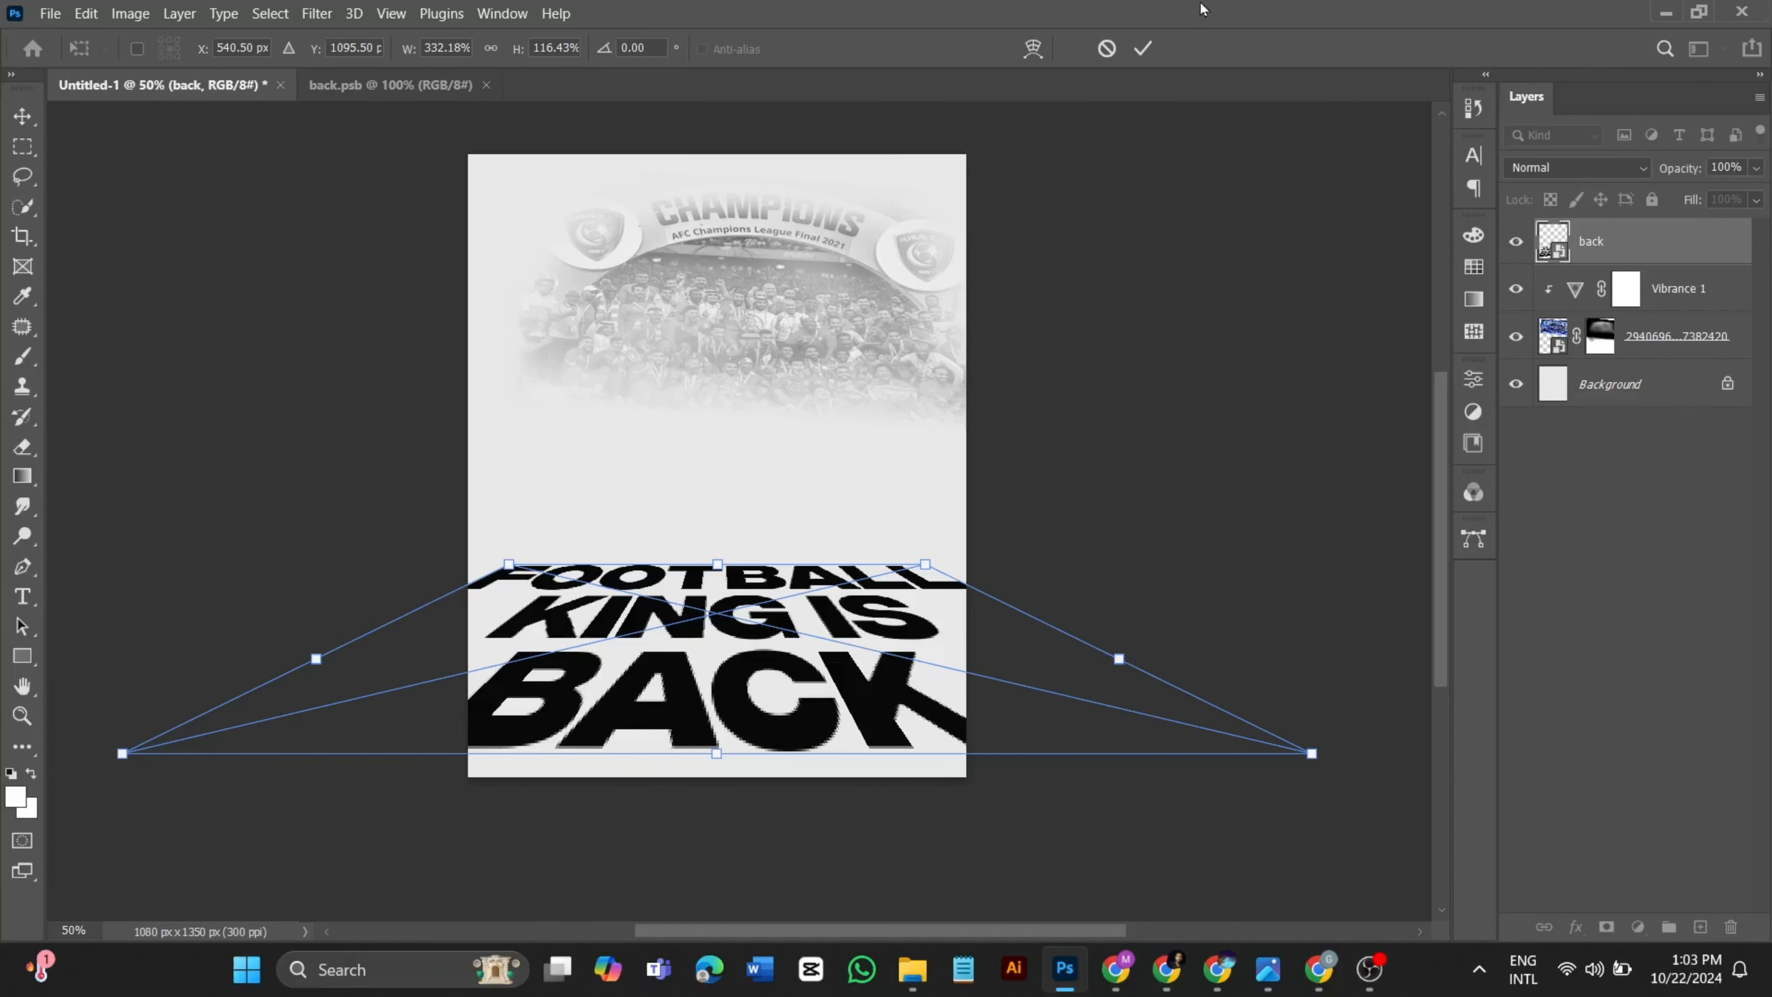
pyautogui.click(1142, 48)
pyautogui.scroll(1, 1248, 670)
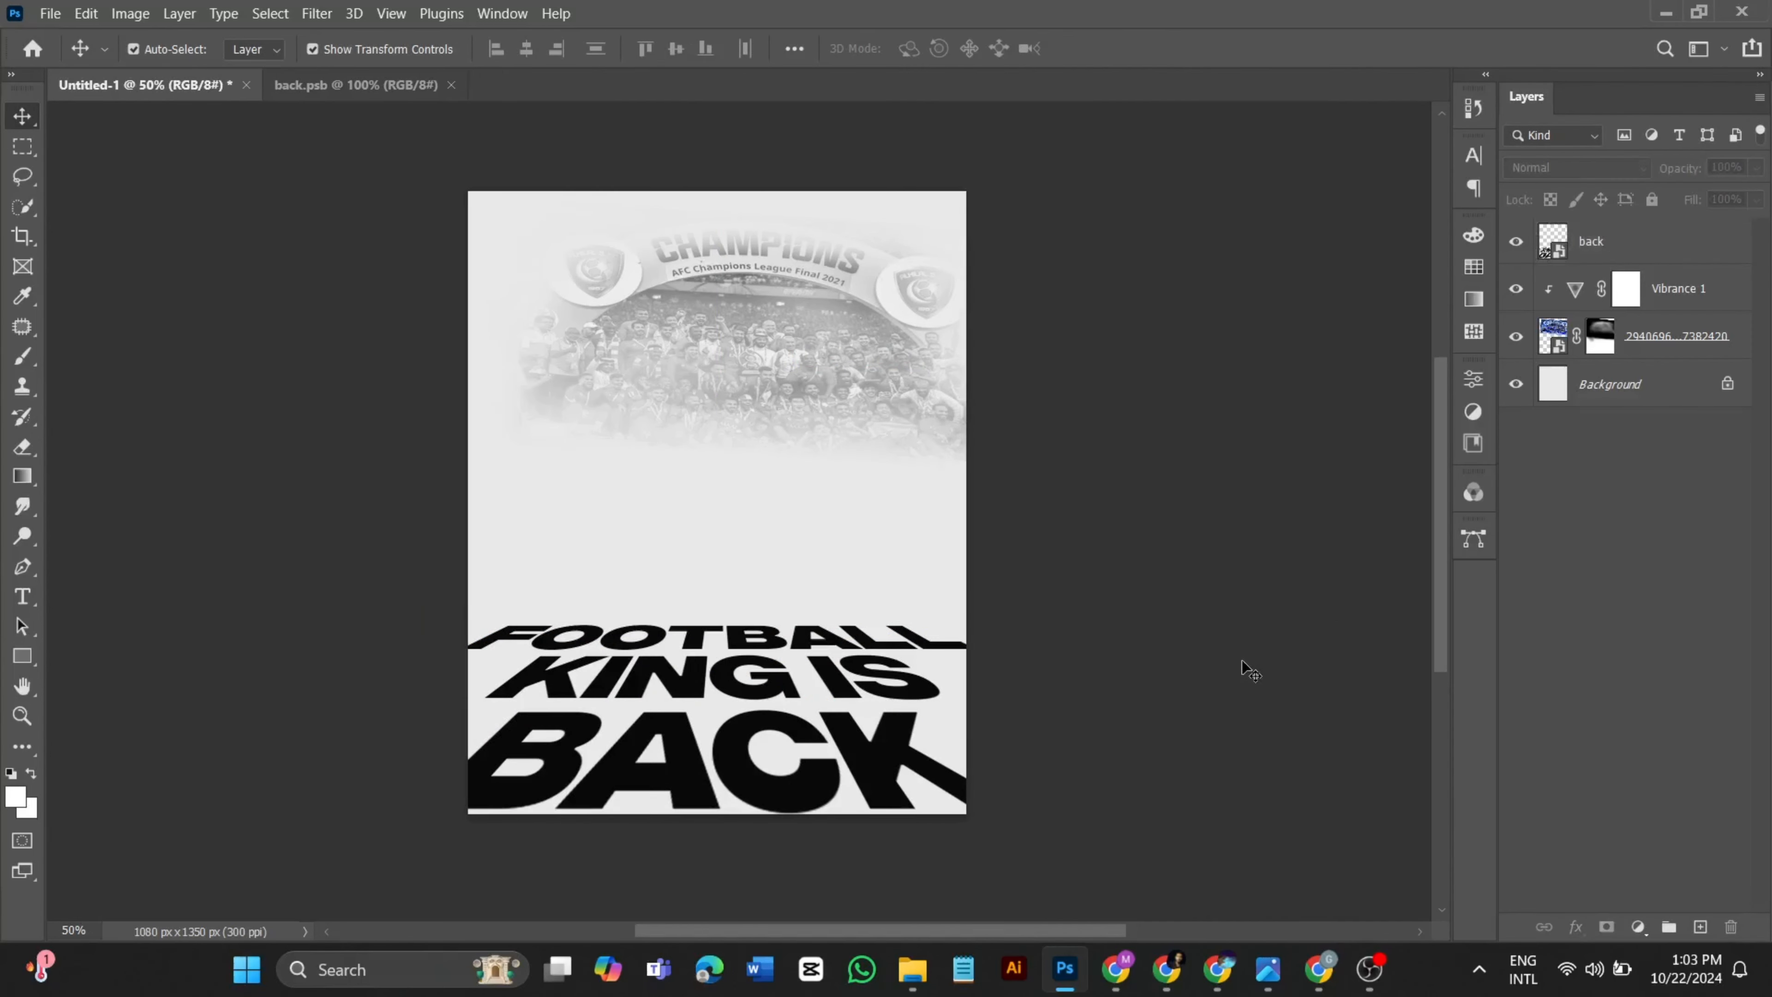
# - Place the Neymar cutout over the poster, enlarge it and position it slightly left of centre with his feet on the lettering
pyautogui.click(711, 754)
pyautogui.click(1743, 563)
pyautogui.scroll(3, 1111, 798)
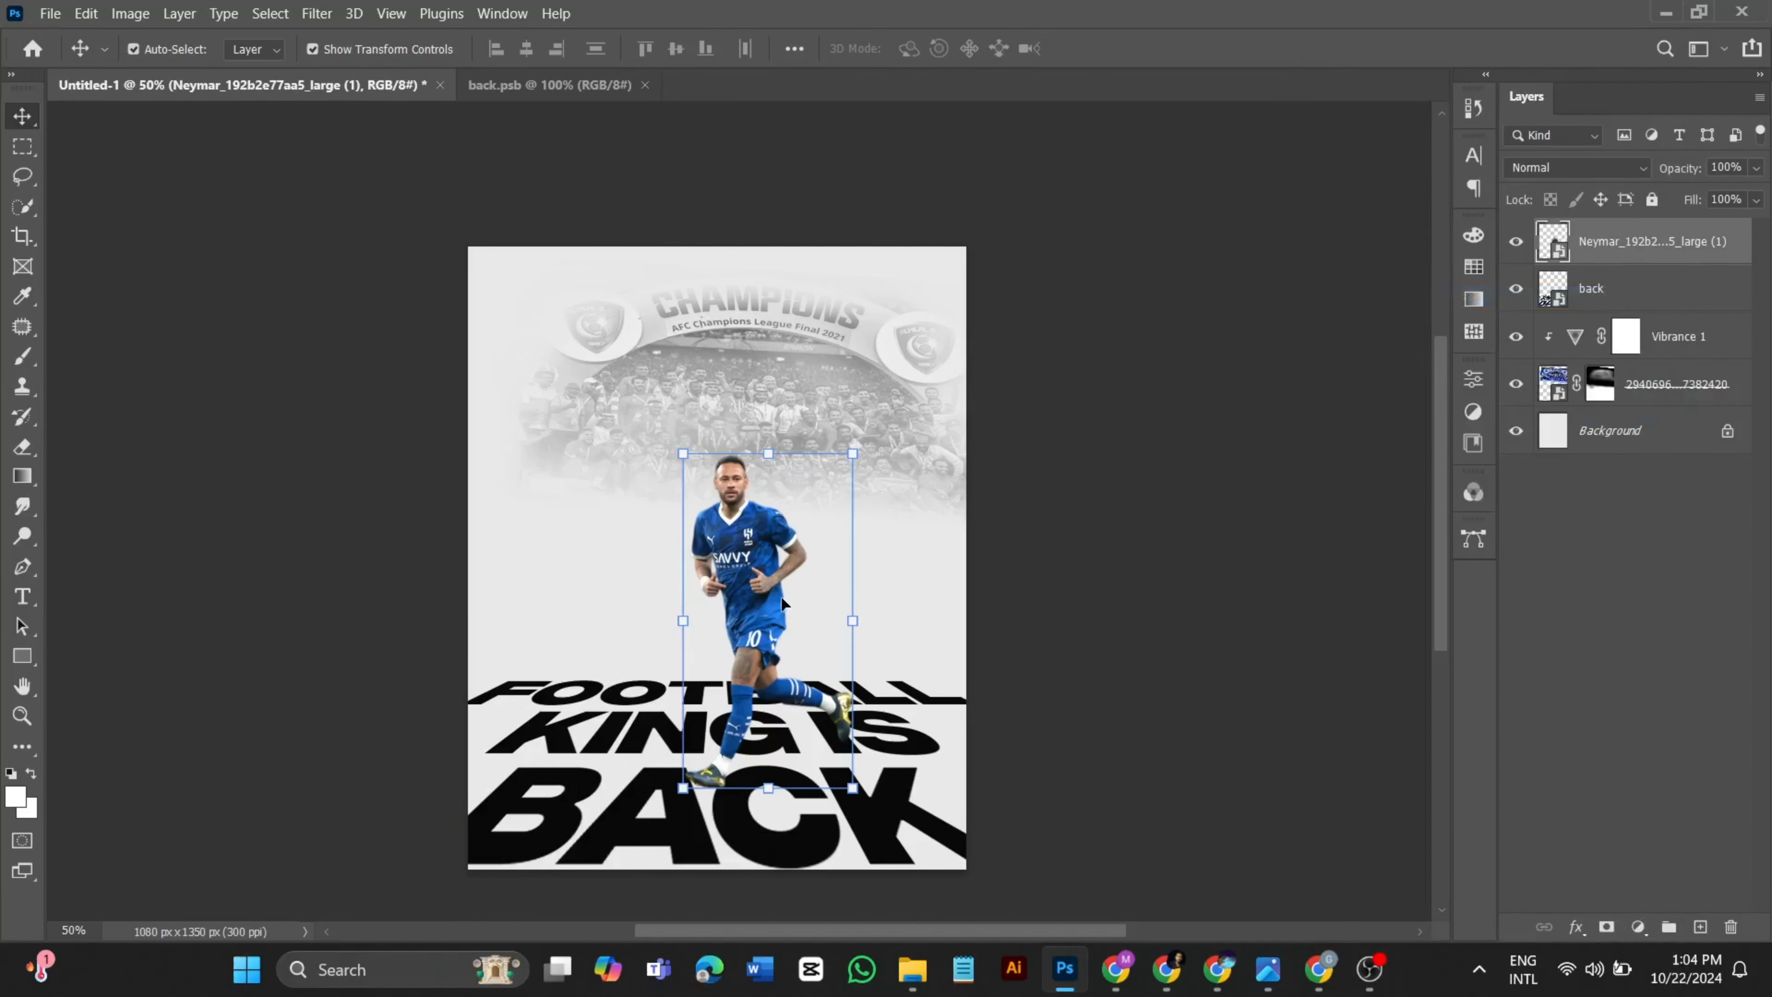
pyautogui.moveTo(761, 584); pyautogui.dragTo(752, 583)
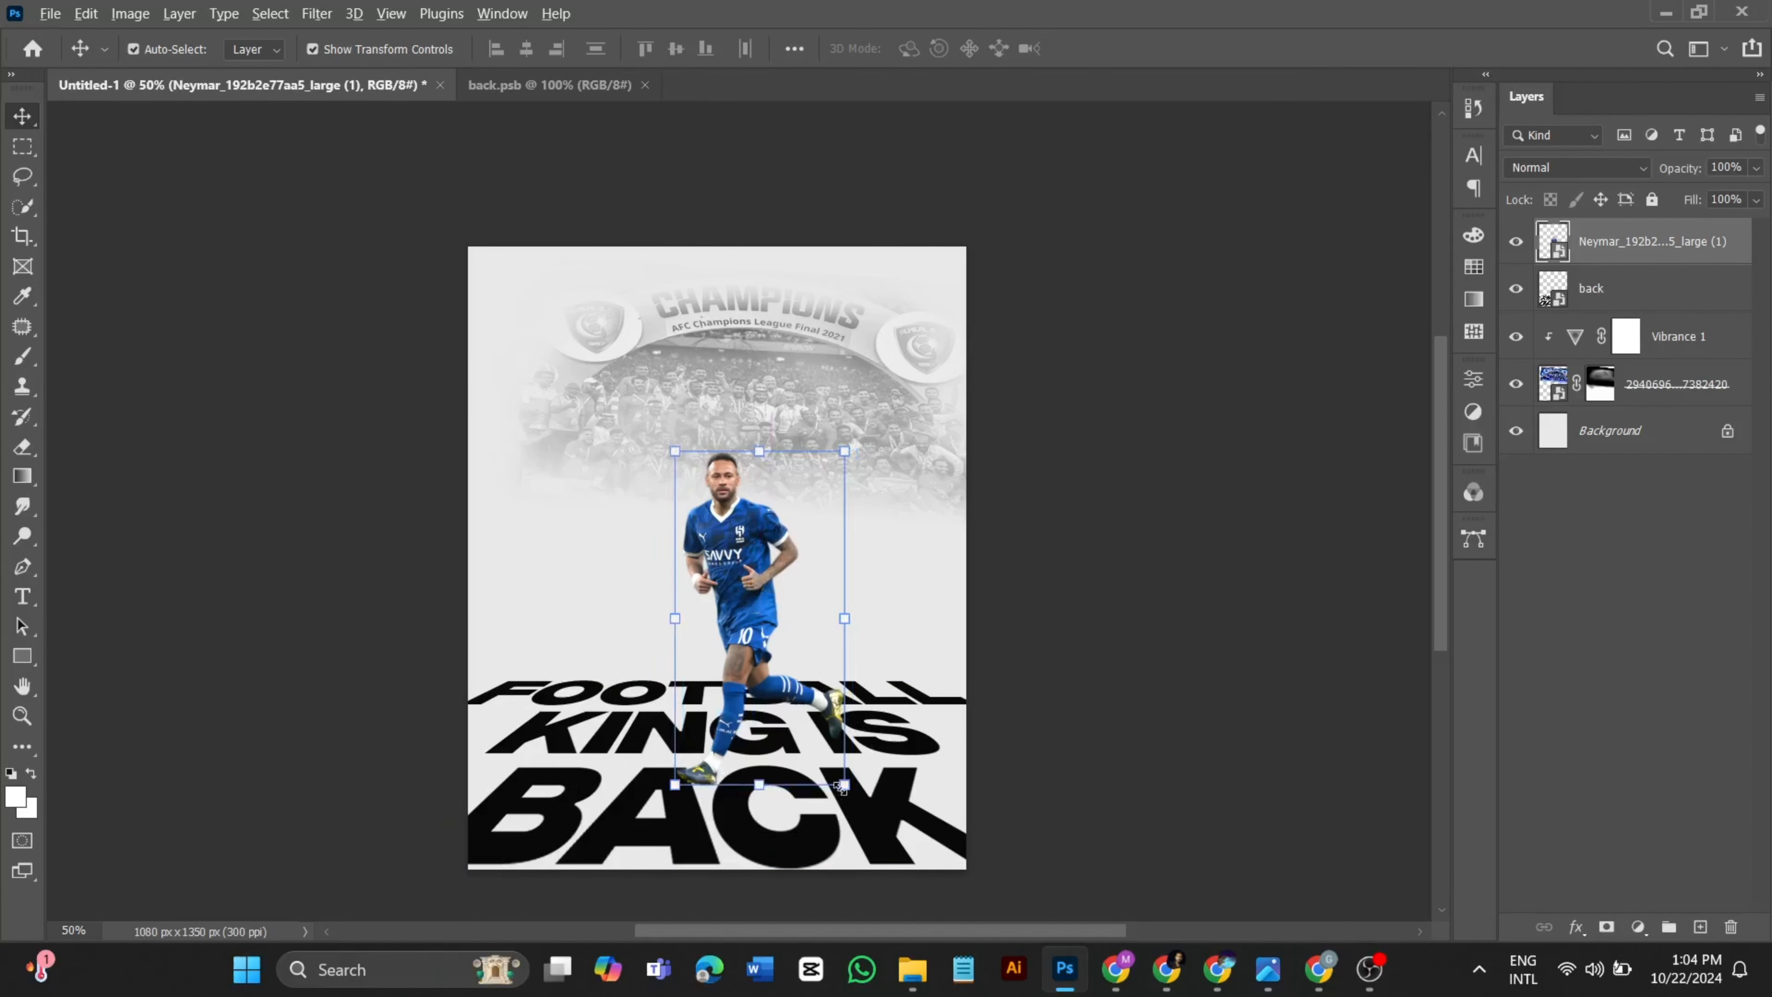
pyautogui.moveTo(844, 787); pyautogui.dragTo(868, 834)
pyautogui.moveTo(698, 608)
pyautogui.mouseDown()
pyautogui.moveTo(675, 551)
pyautogui.moveTo(676, 587)
pyautogui.mouseUp()
pyautogui.press('Return')
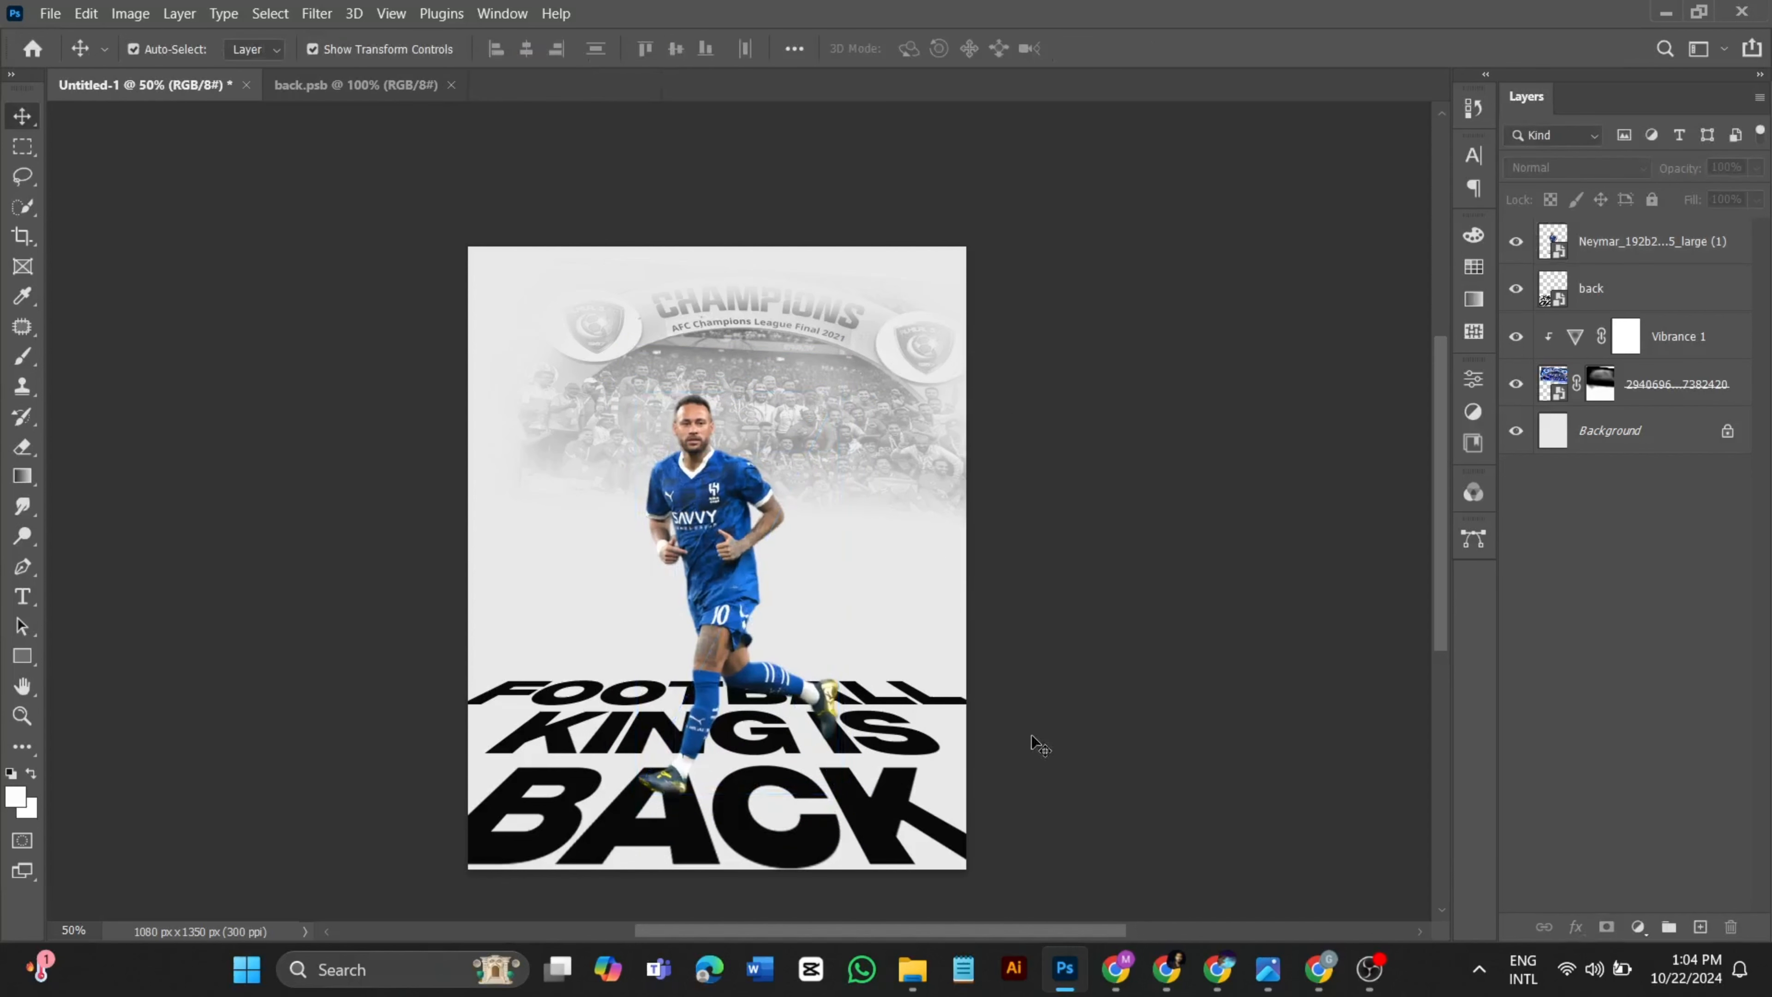
# - Align the player cutout with the background layer, centring it horizontally and vertically on the canvas
pyautogui.scroll(-1, 1046, 732)
pyautogui.keyDown('ctrl'); pyautogui.click(1658, 445); pyautogui.keyUp('ctrl')
pyautogui.click(527, 49)
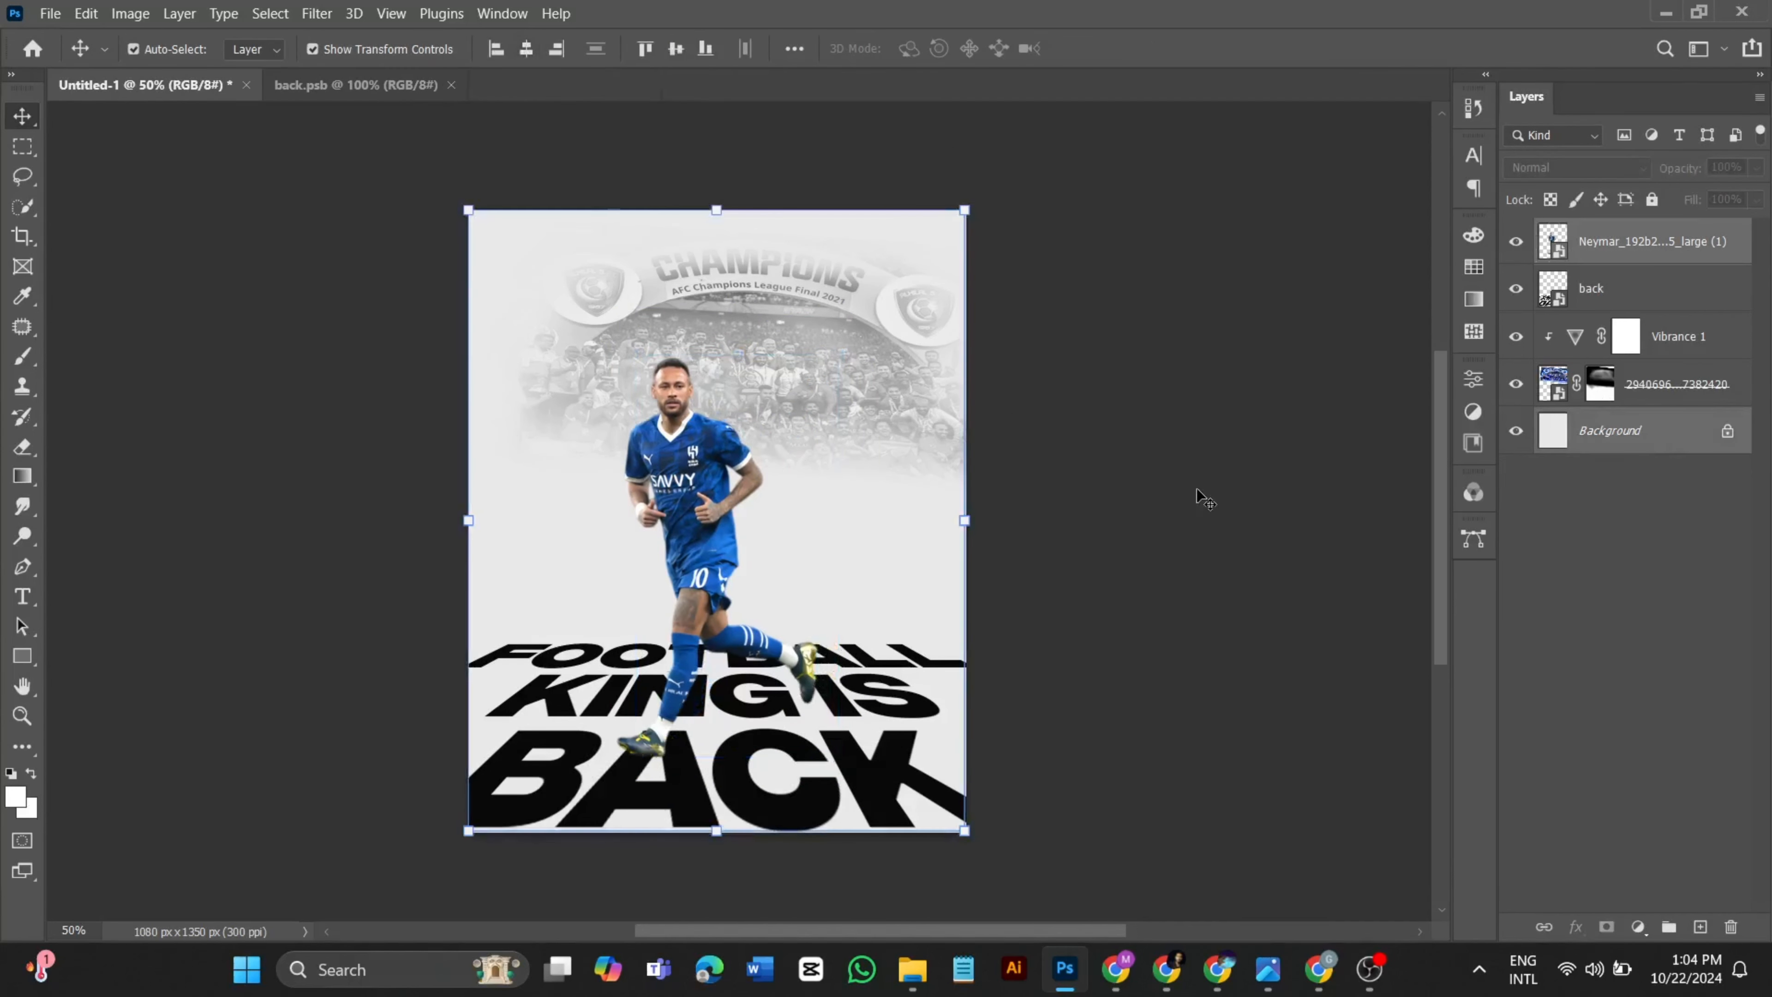
pyautogui.click(675, 48)
pyautogui.click(1249, 514)
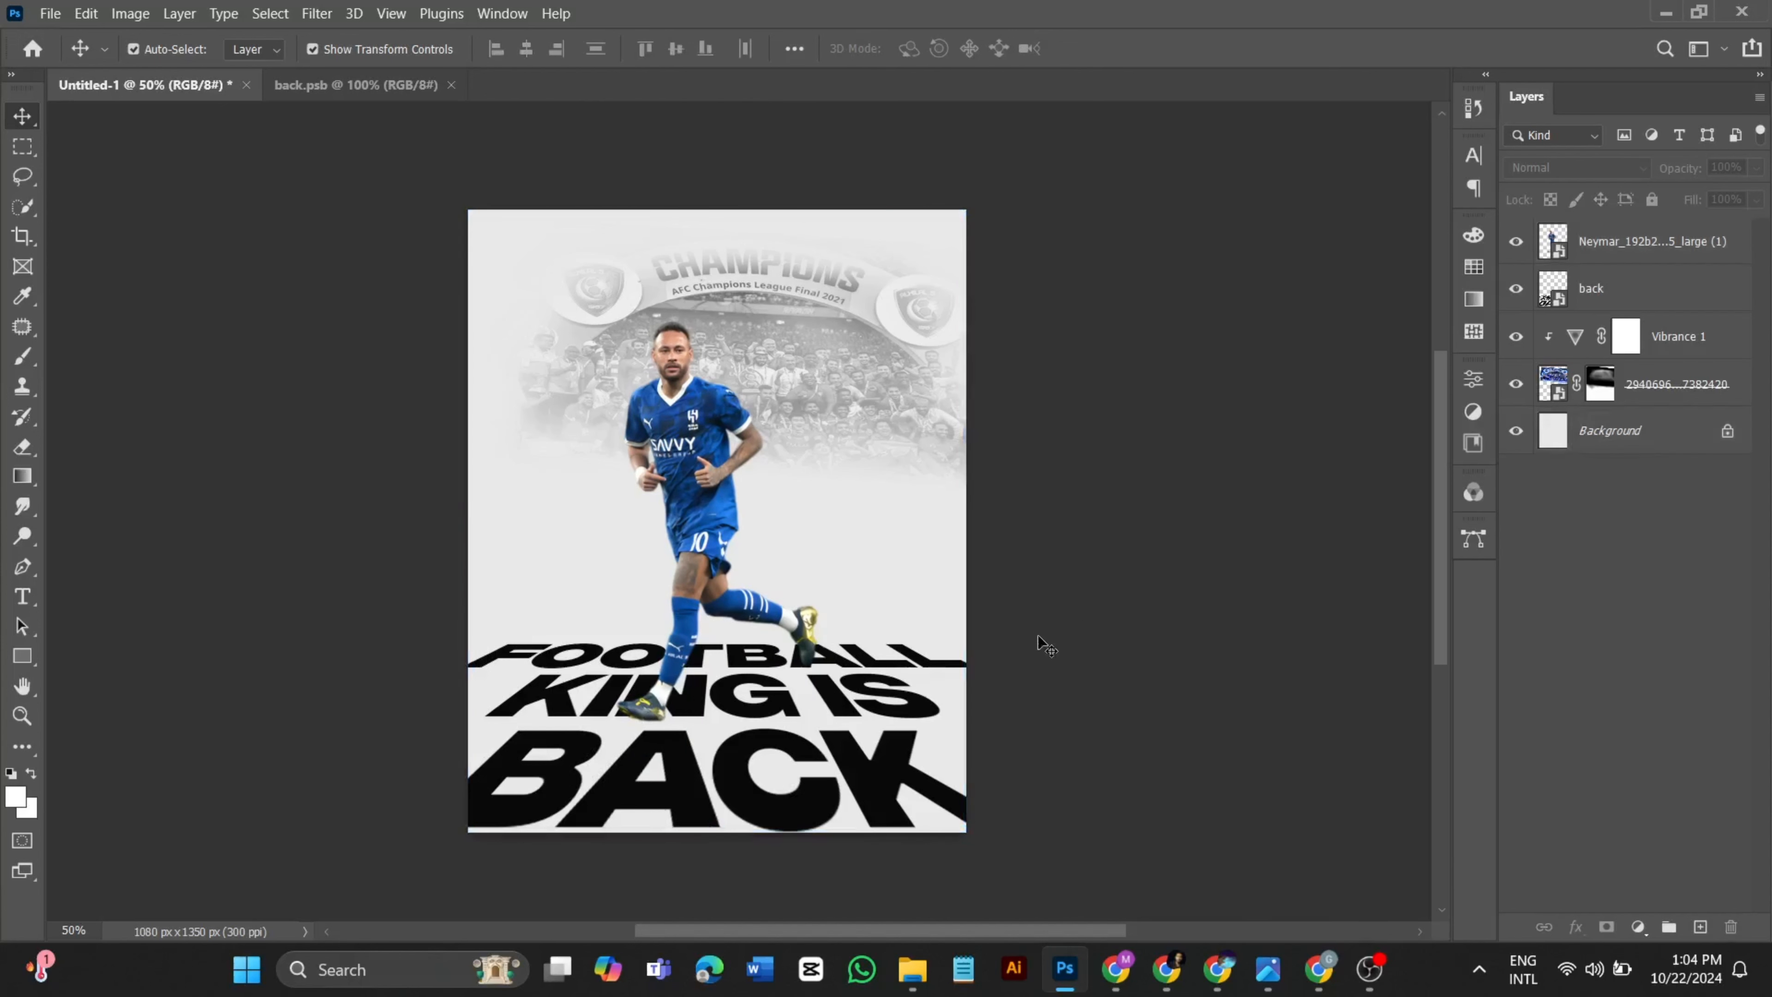
# - Scale the player cutout down to about 357 × 707 px and align it horizontally to the centre of the background
pyautogui.click(708, 433)
pyautogui.moveTo(713, 322); pyautogui.dragTo(711, 358)
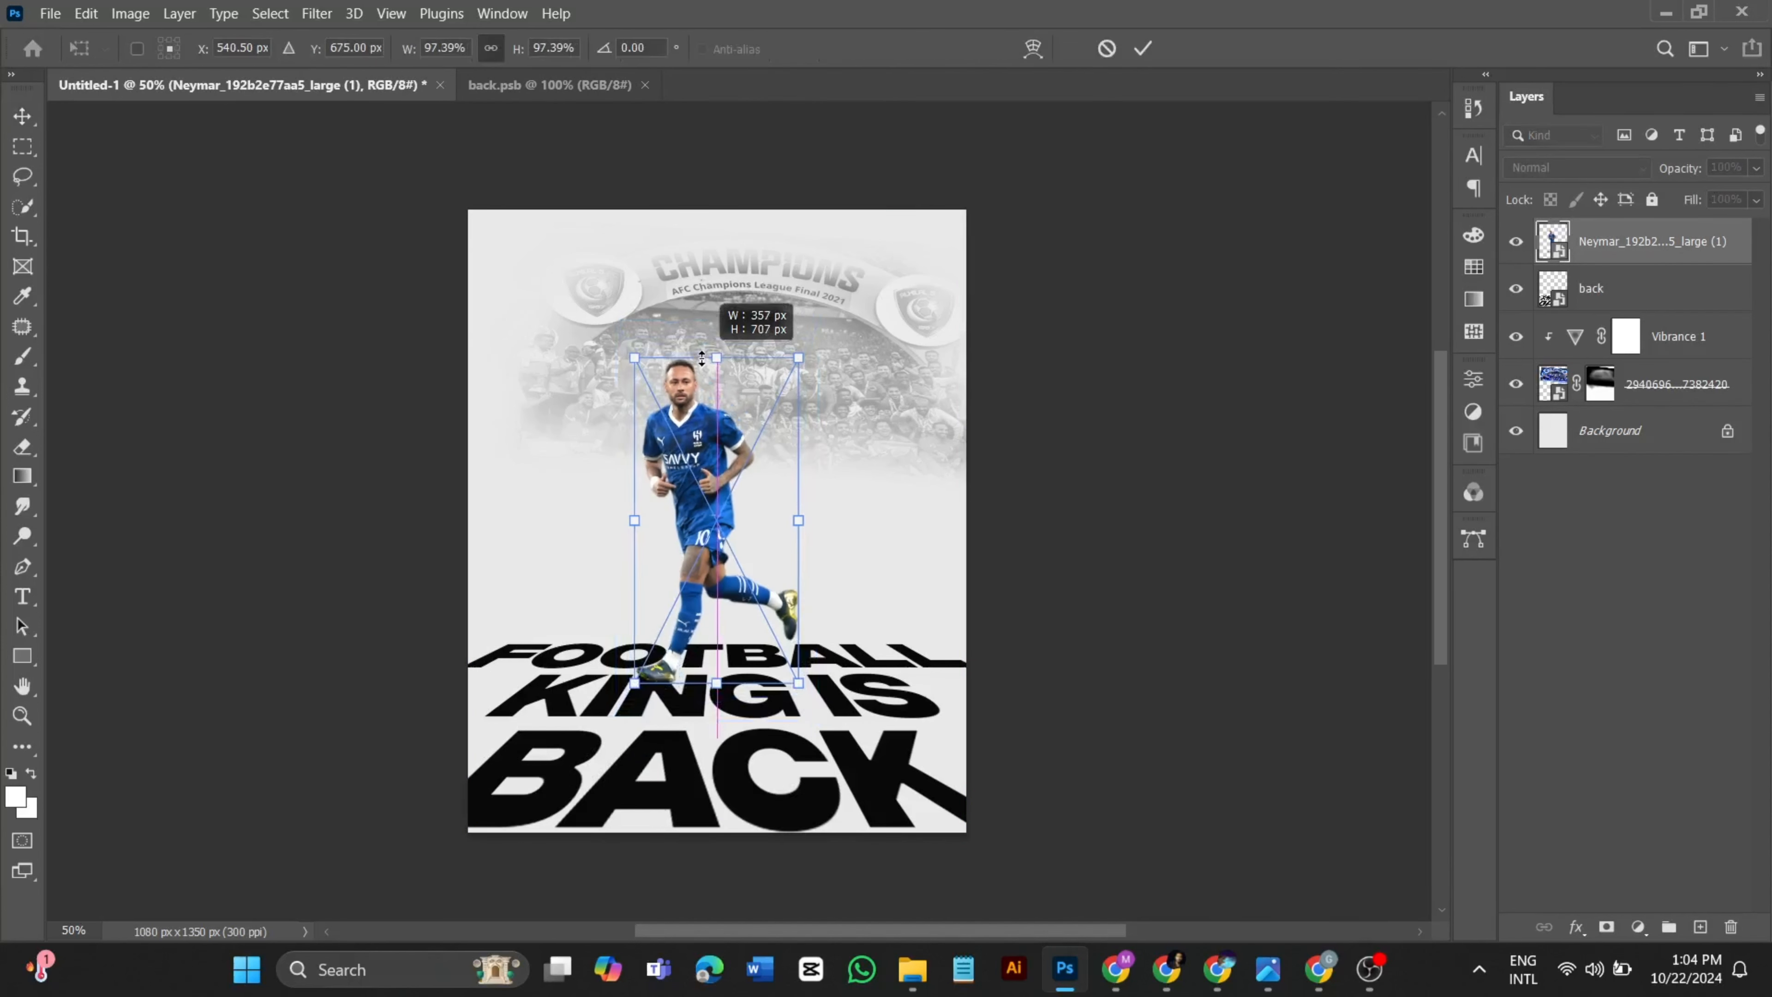
pyautogui.keyDown('ctrl'); pyautogui.click(1644, 439); pyautogui.keyUp('ctrl')
pyautogui.click(529, 52)
pyautogui.click(1199, 540)
# - Enlarge the player cutout slightly and nudge it straight down so the front foot lands at the bottom of the KING IS line
pyautogui.click(700, 480)
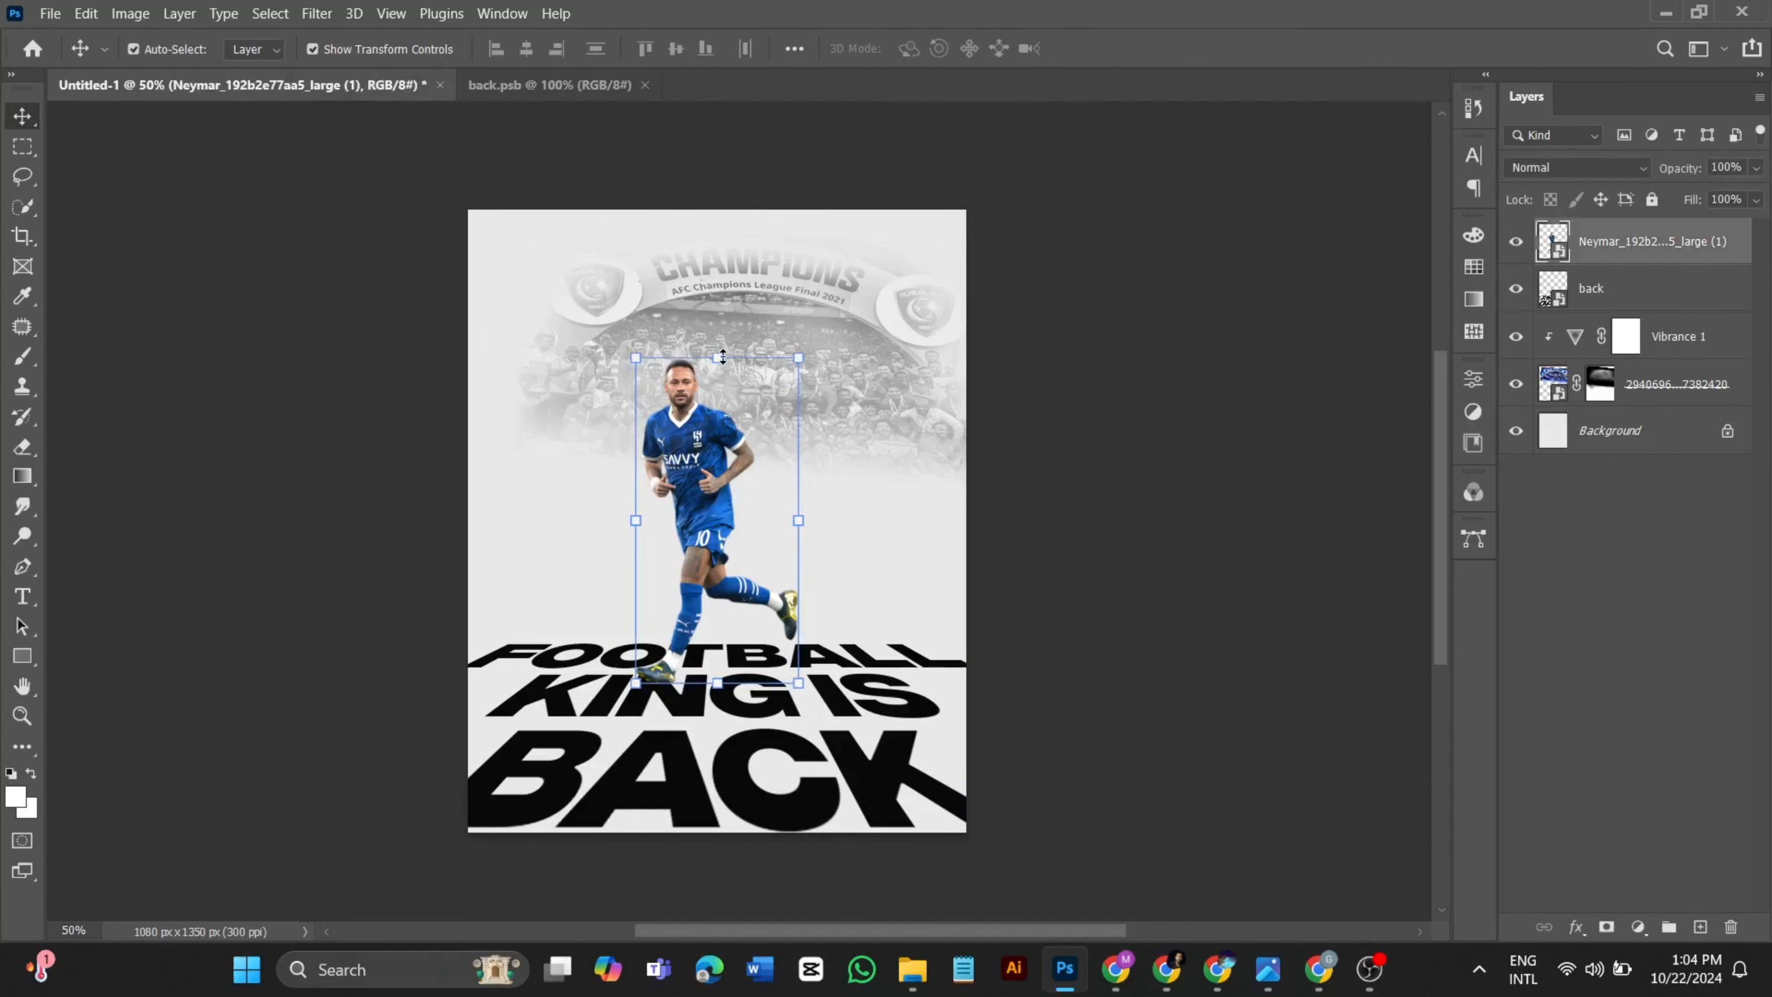
pyautogui.hotkey('ctrl', 't')
pyautogui.press('Return')
pyautogui.hotkey('shift', 'Down')
pyautogui.hotkey('shift', 'Down')
pyautogui.hotkey('shift', 'Down')
pyautogui.hotkey('shift', 'Down')
pyautogui.hotkey('shift', 'Down')
pyautogui.hotkey('shift', 'Down')
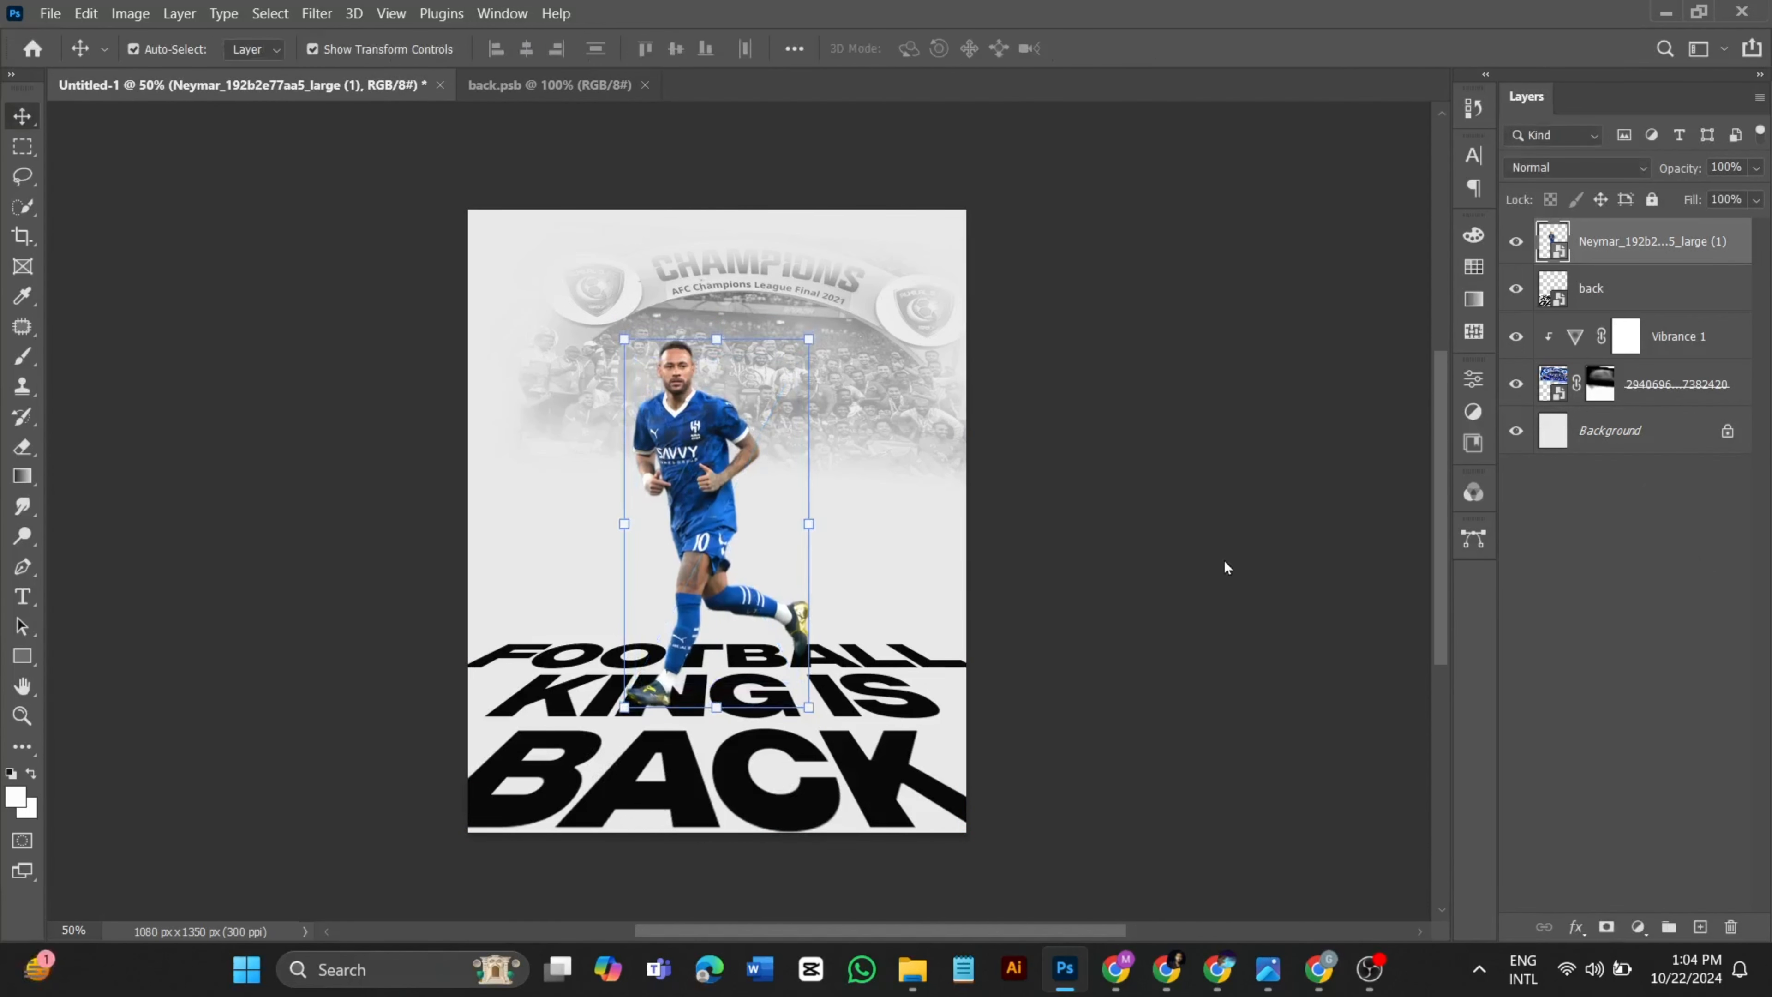
pyautogui.press('Down')
pyautogui.press('Down')
pyautogui.press('Down')
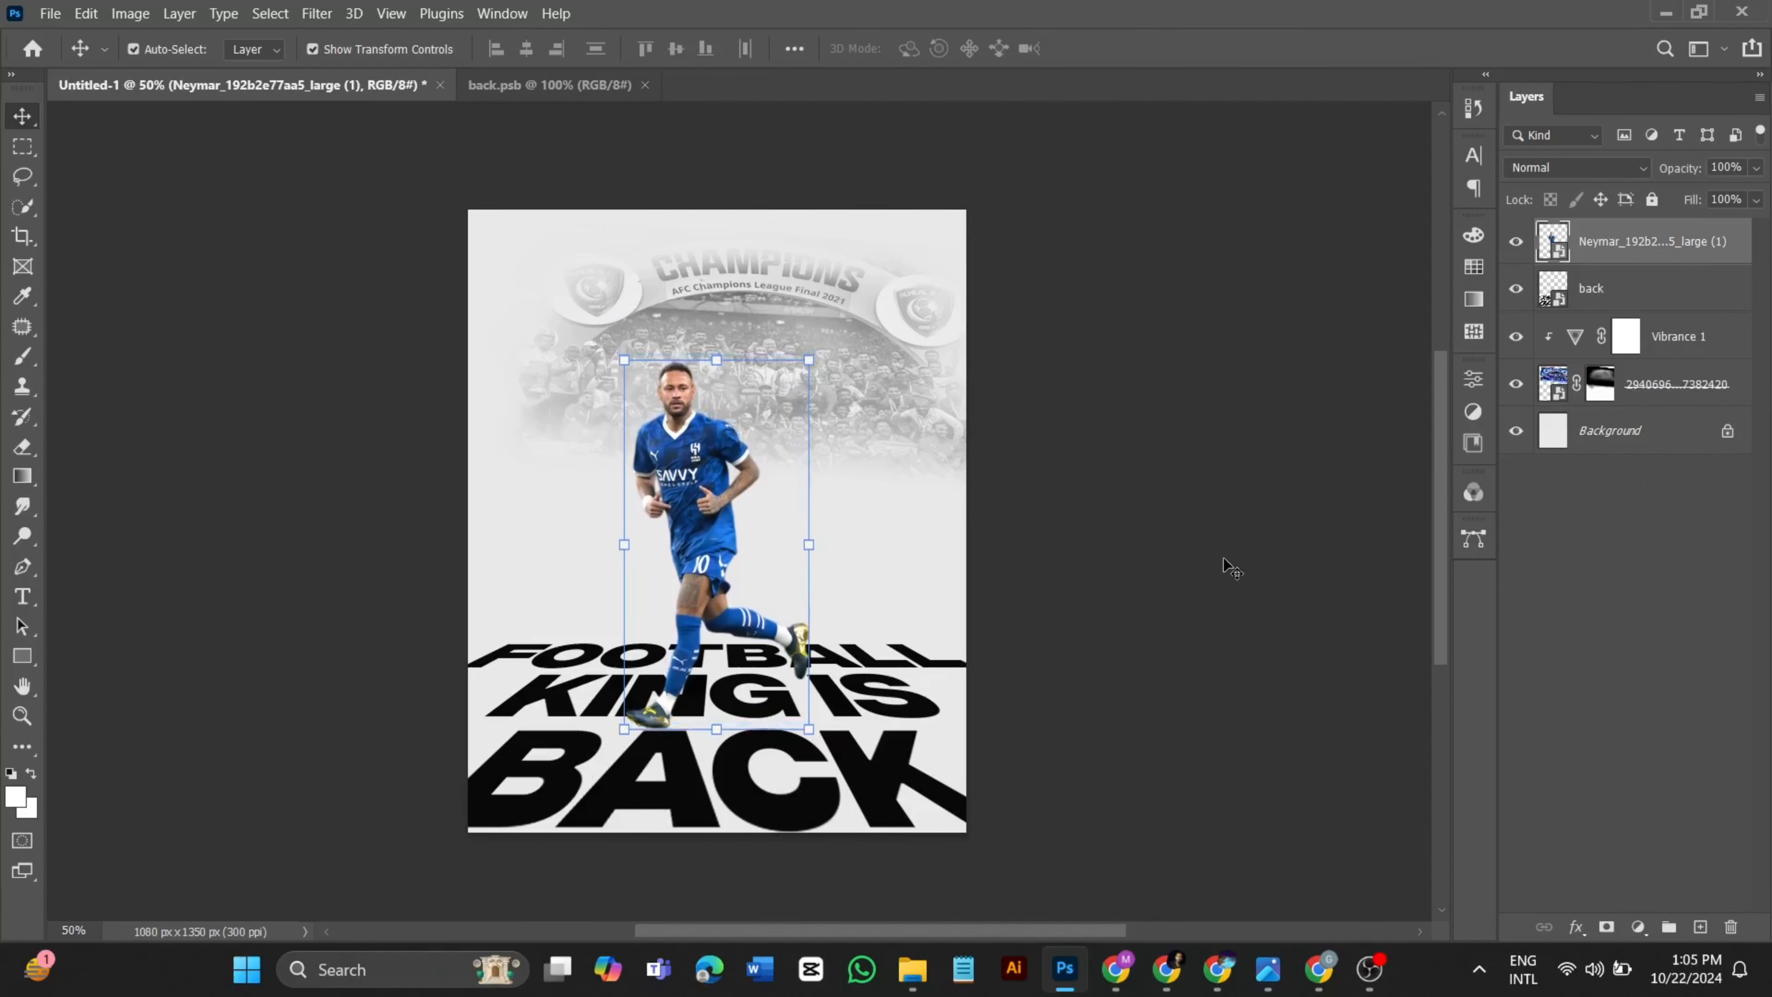
pyautogui.click(1172, 461)
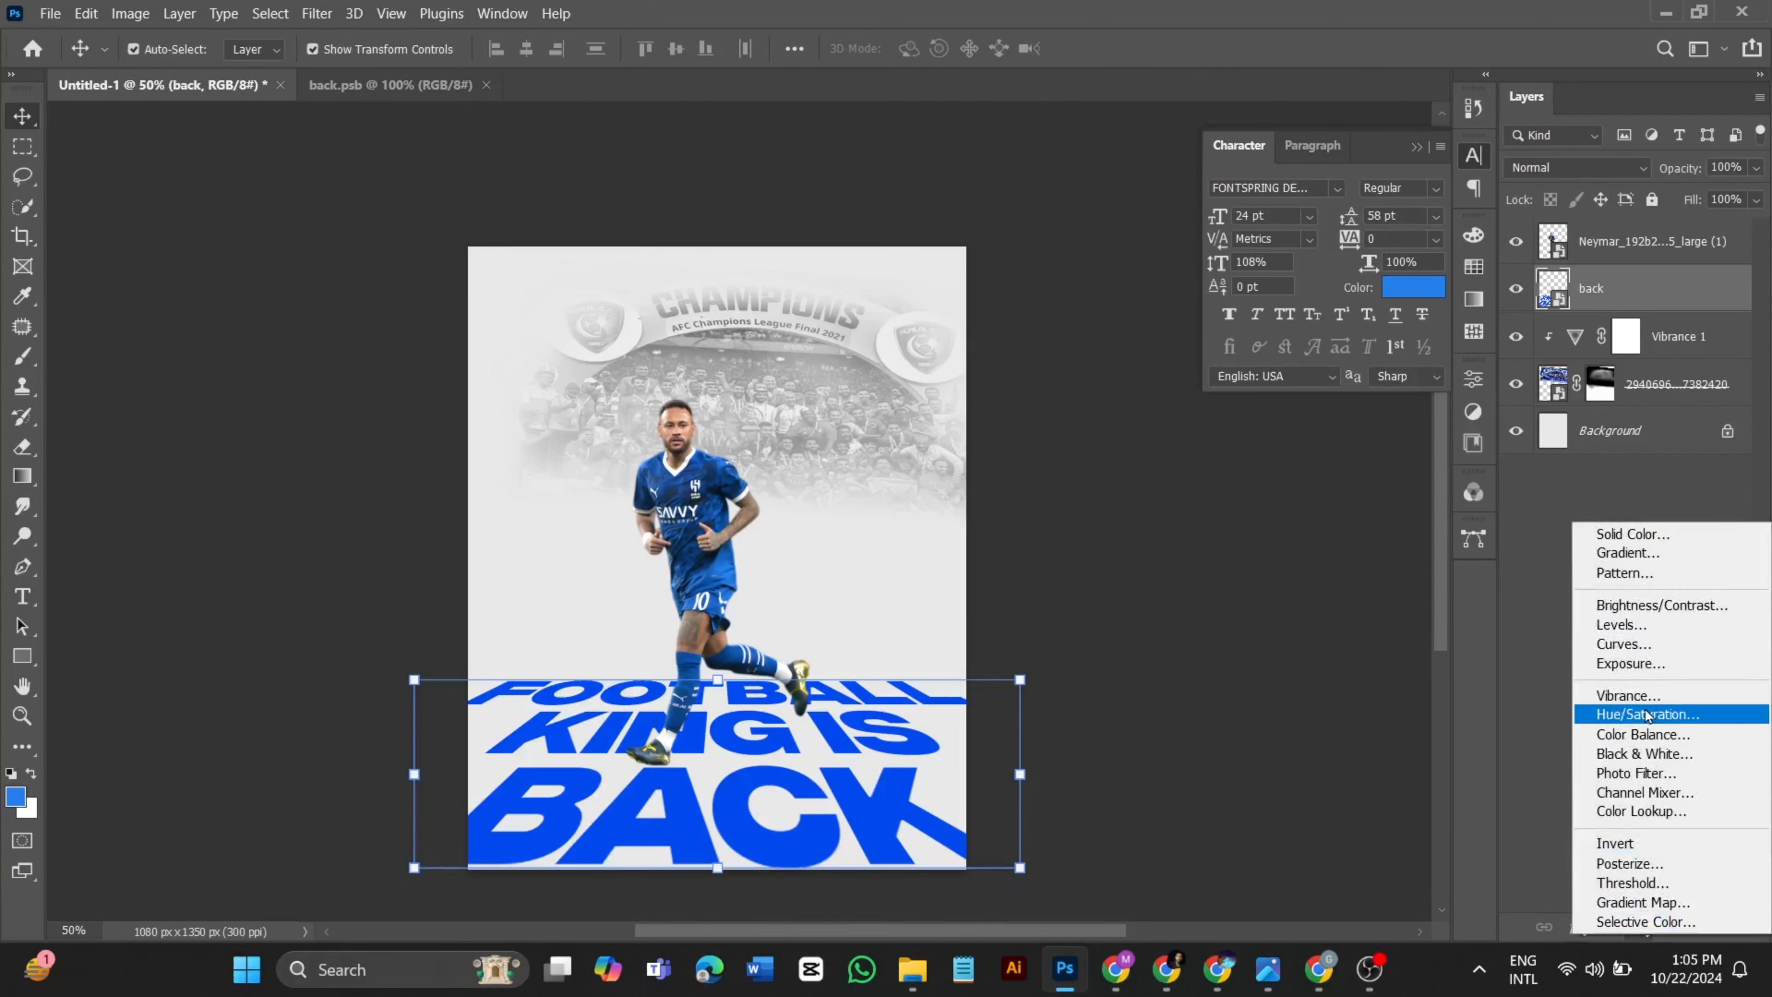
# - Add a Color Overlay to the text smart object using blue #196ac8 sampled from the player's kit
pyautogui.press('Escape')
pyautogui.click(1575, 927)
pyautogui.click(1617, 834)
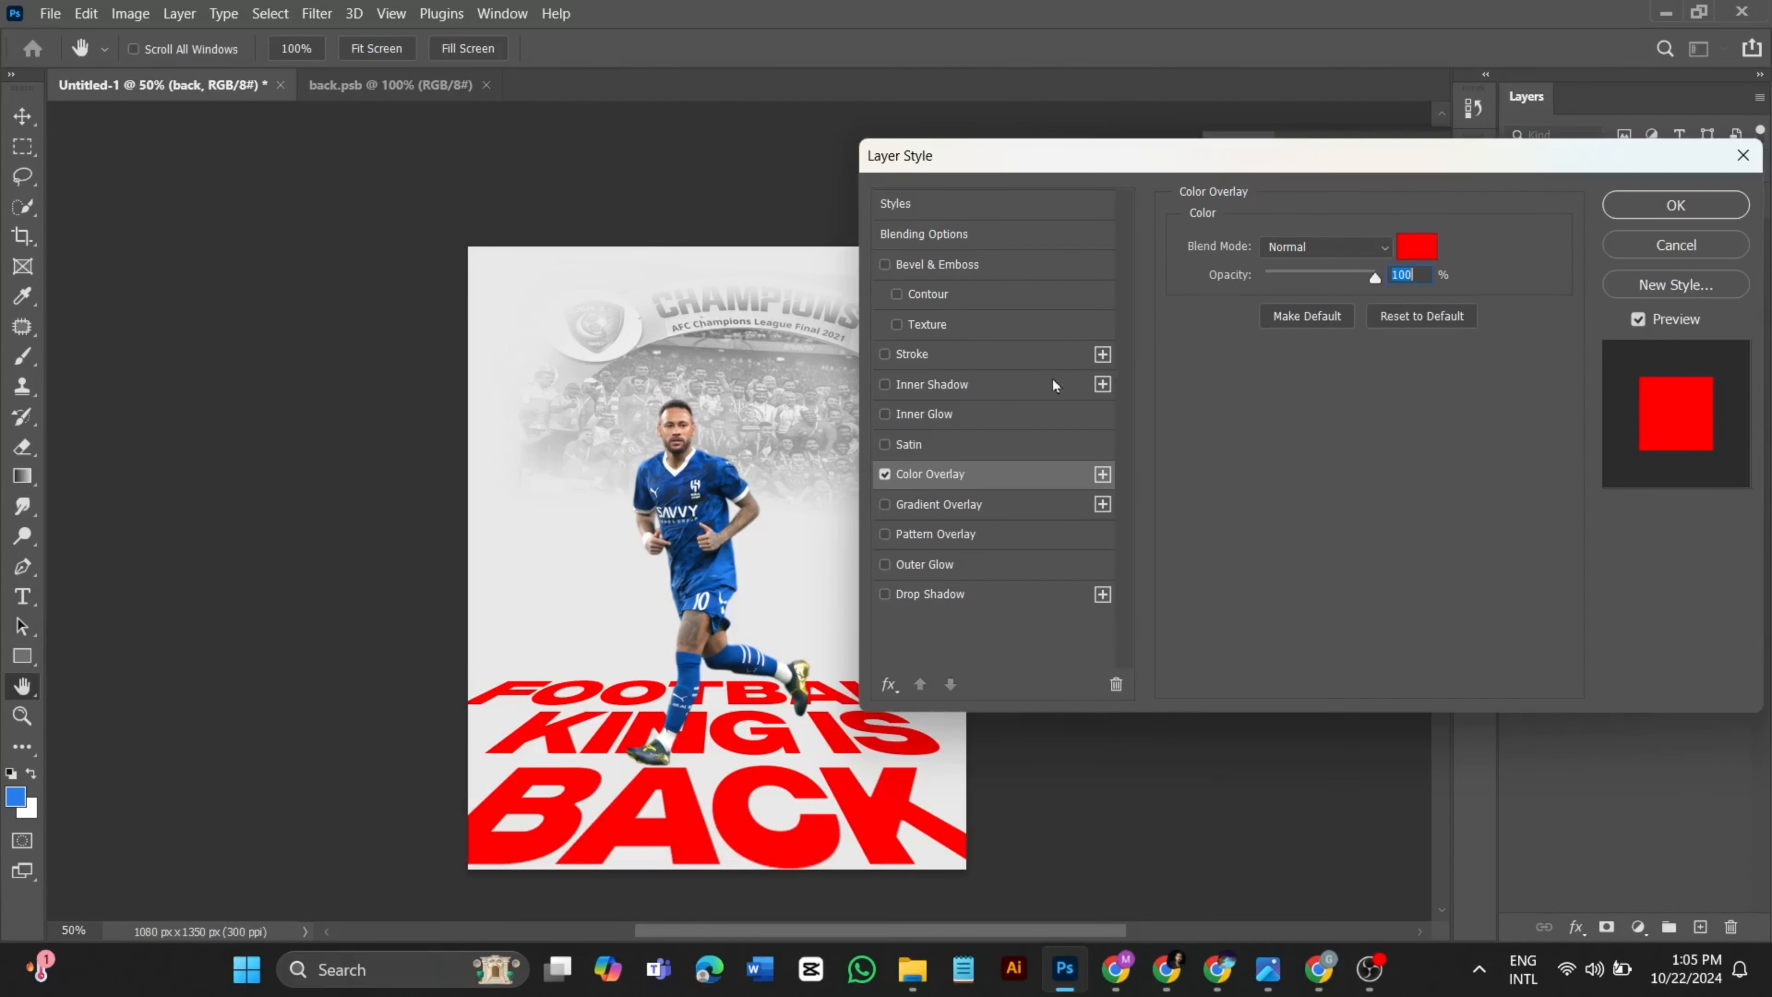
pyautogui.click(1417, 247)
pyautogui.click(731, 562)
pyautogui.click(720, 564)
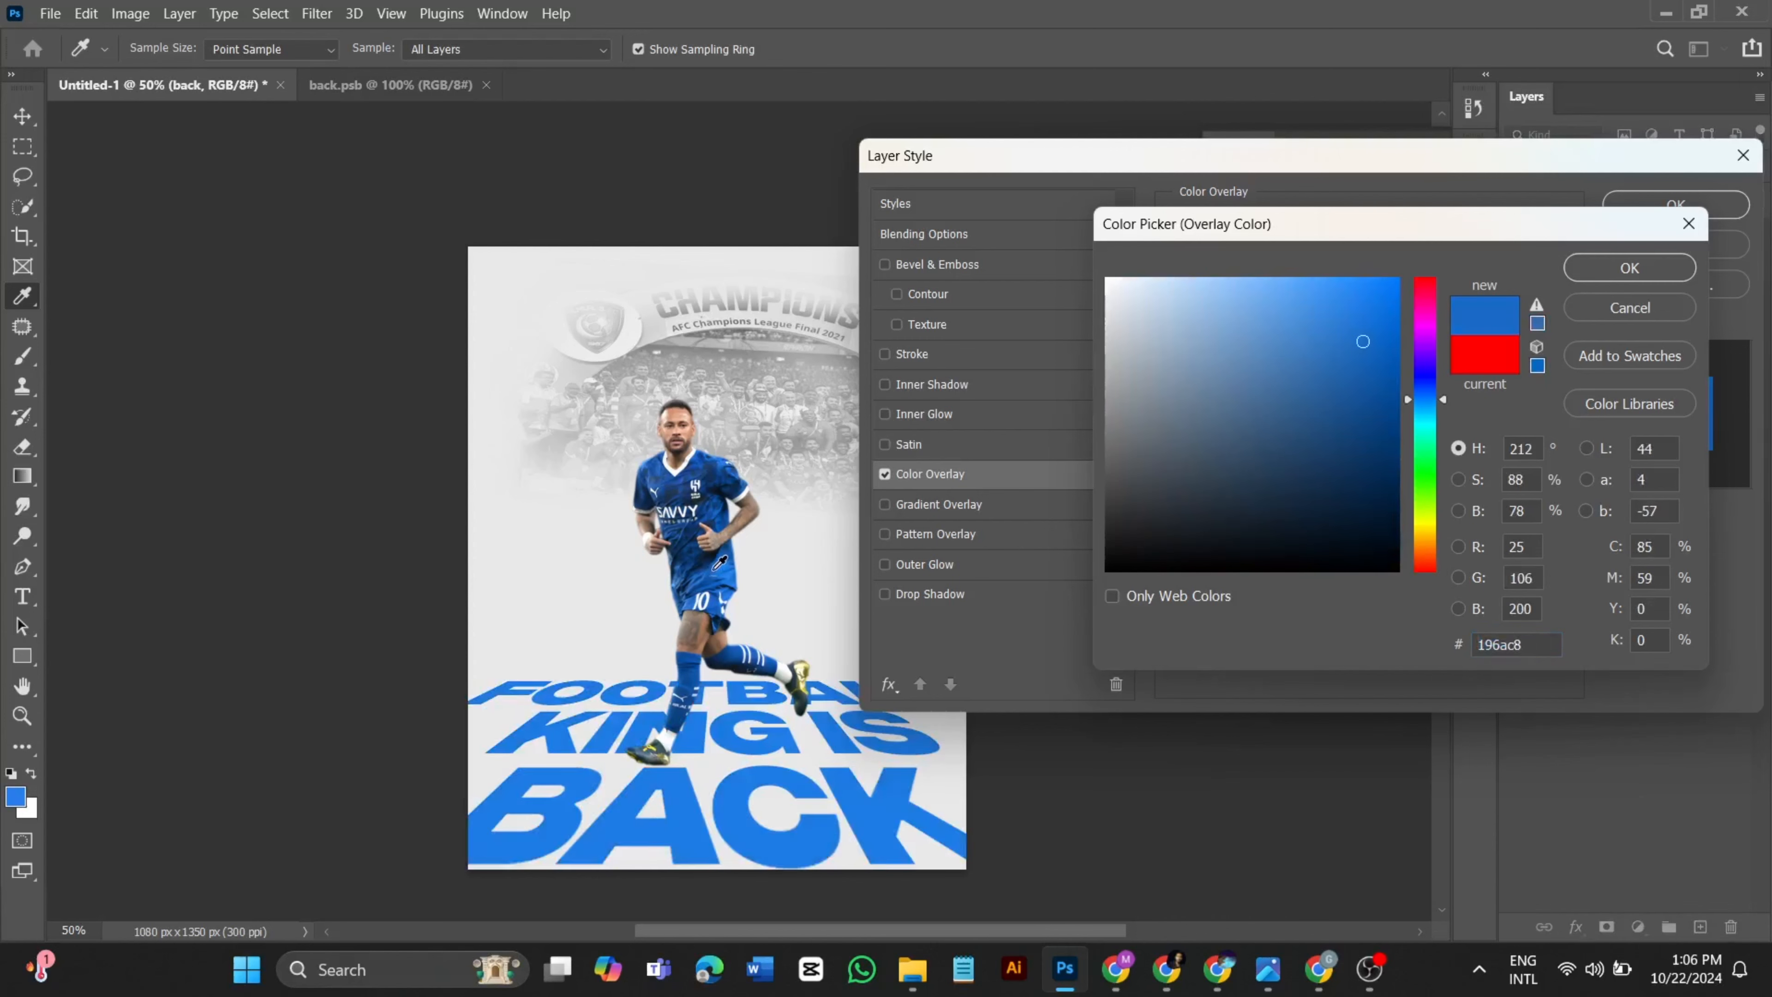
pyautogui.click(1648, 260)
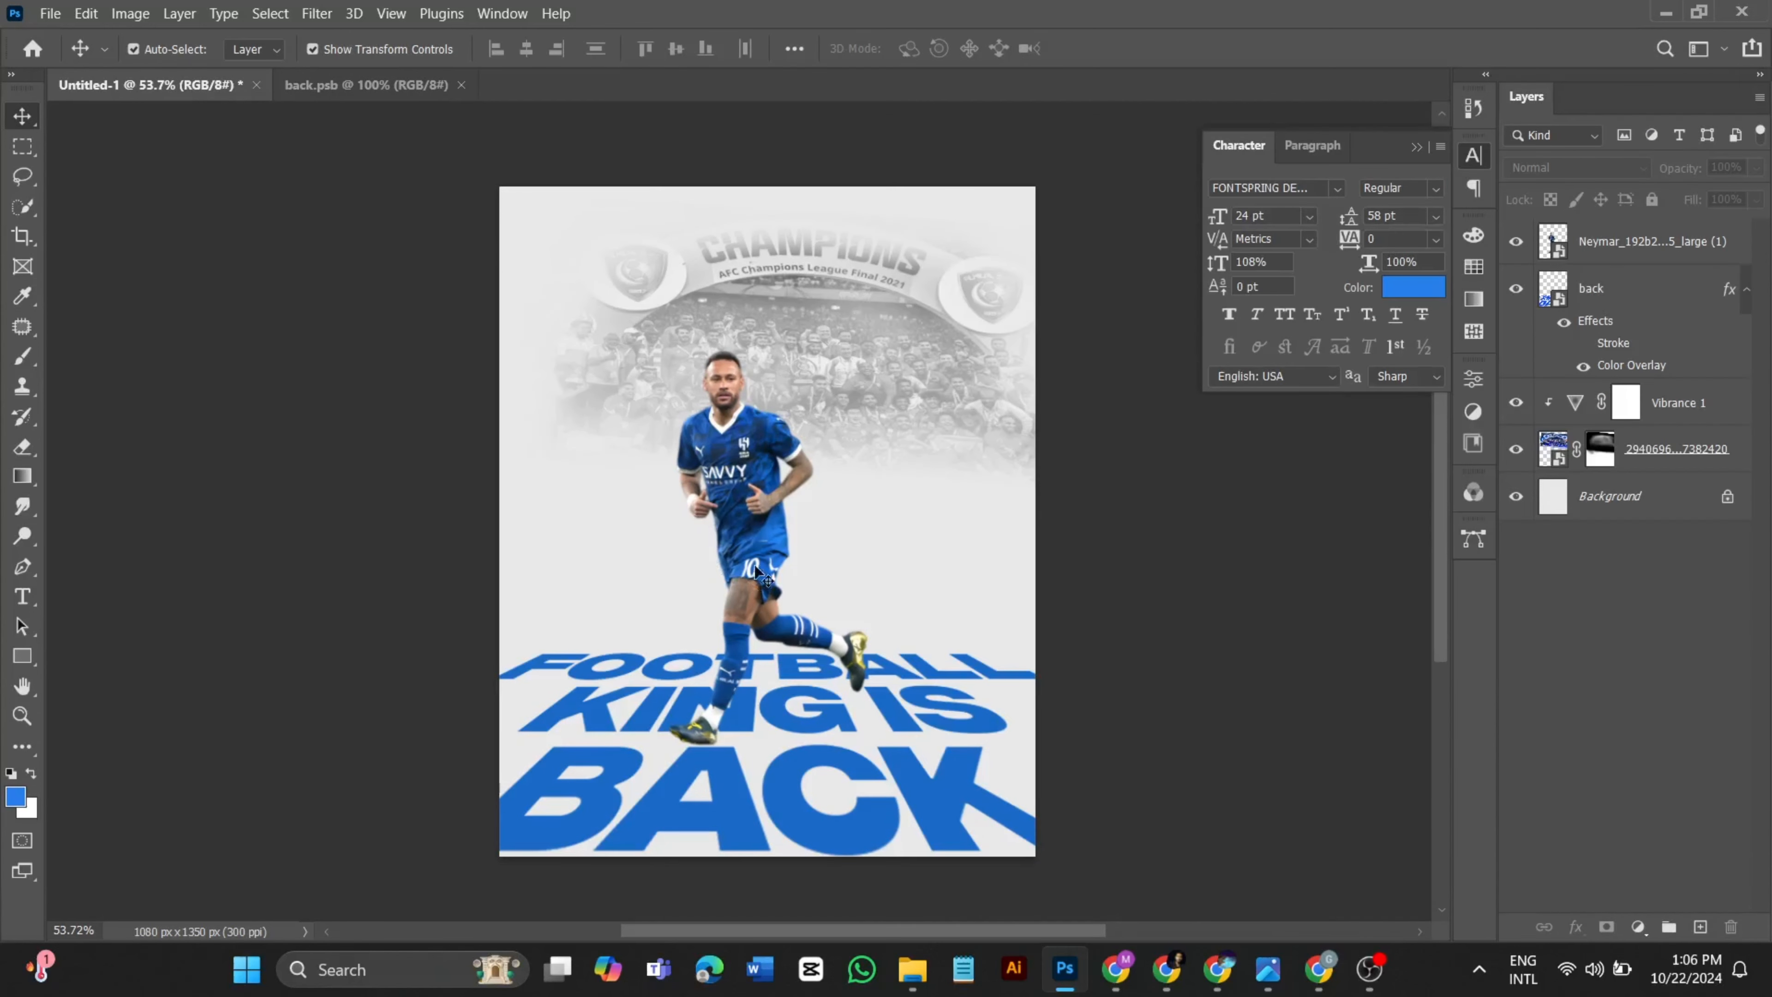
# - Rename the player cutout layer to "subject"
pyautogui.scroll(4, 597, 482)
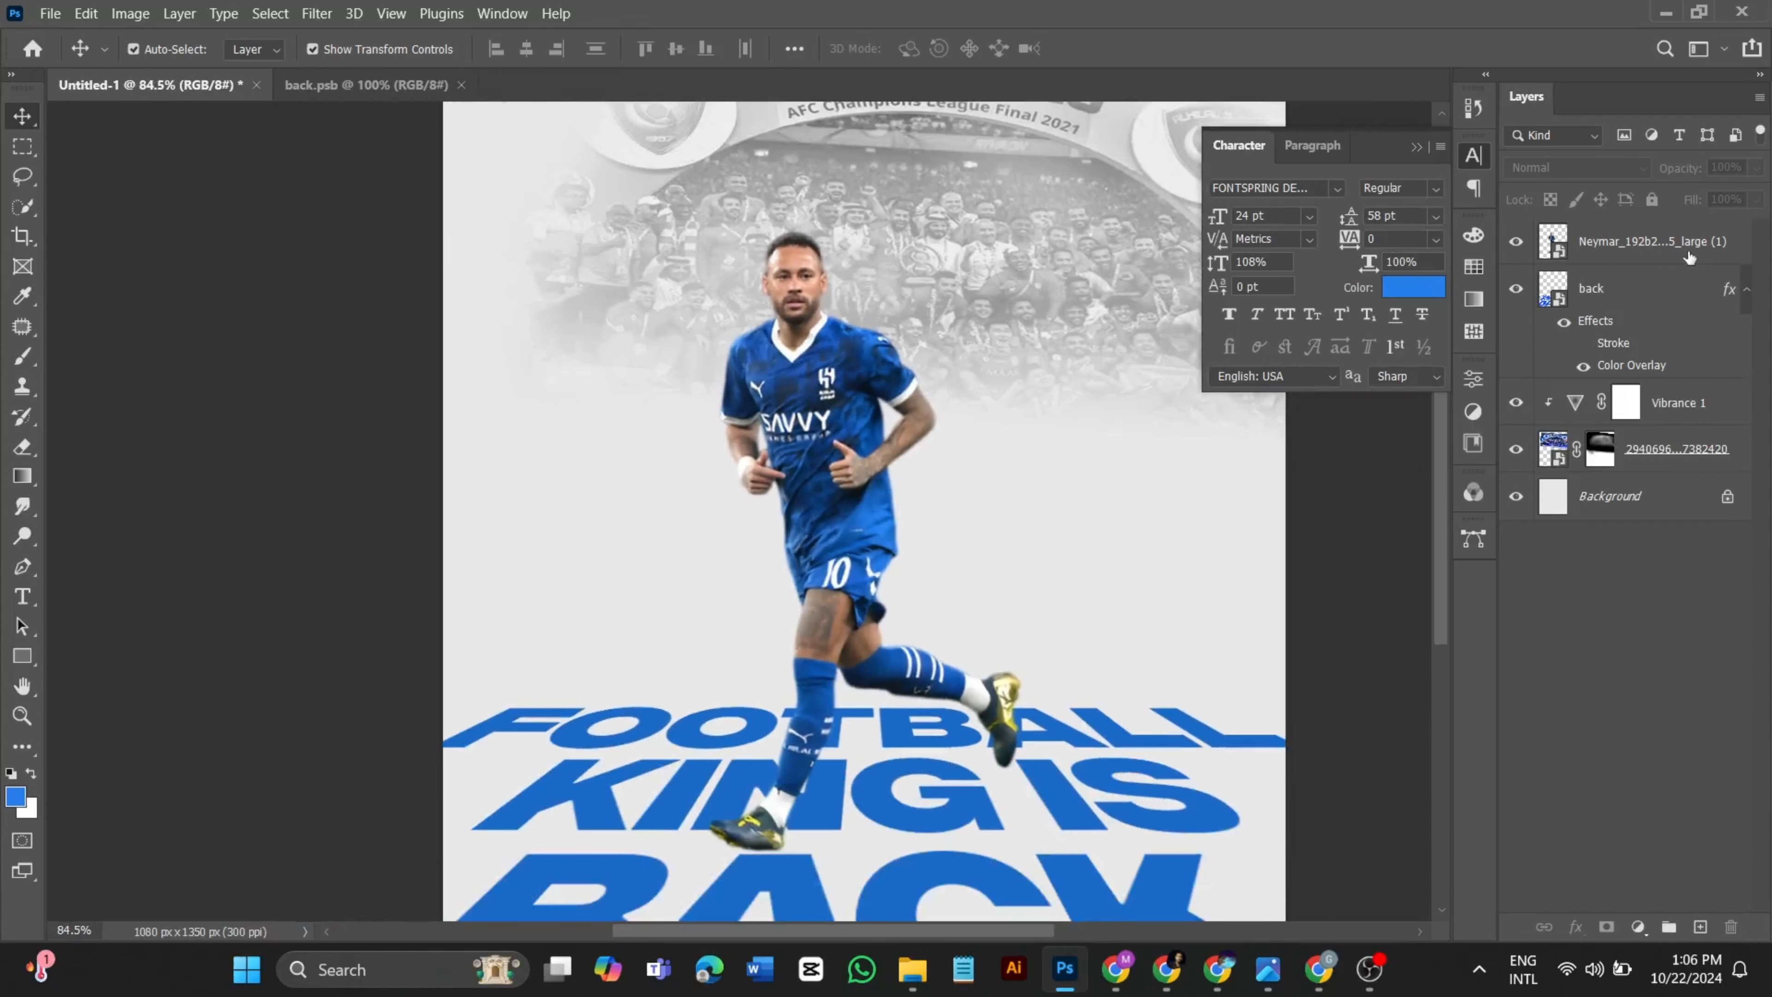
pyautogui.click(1687, 254)
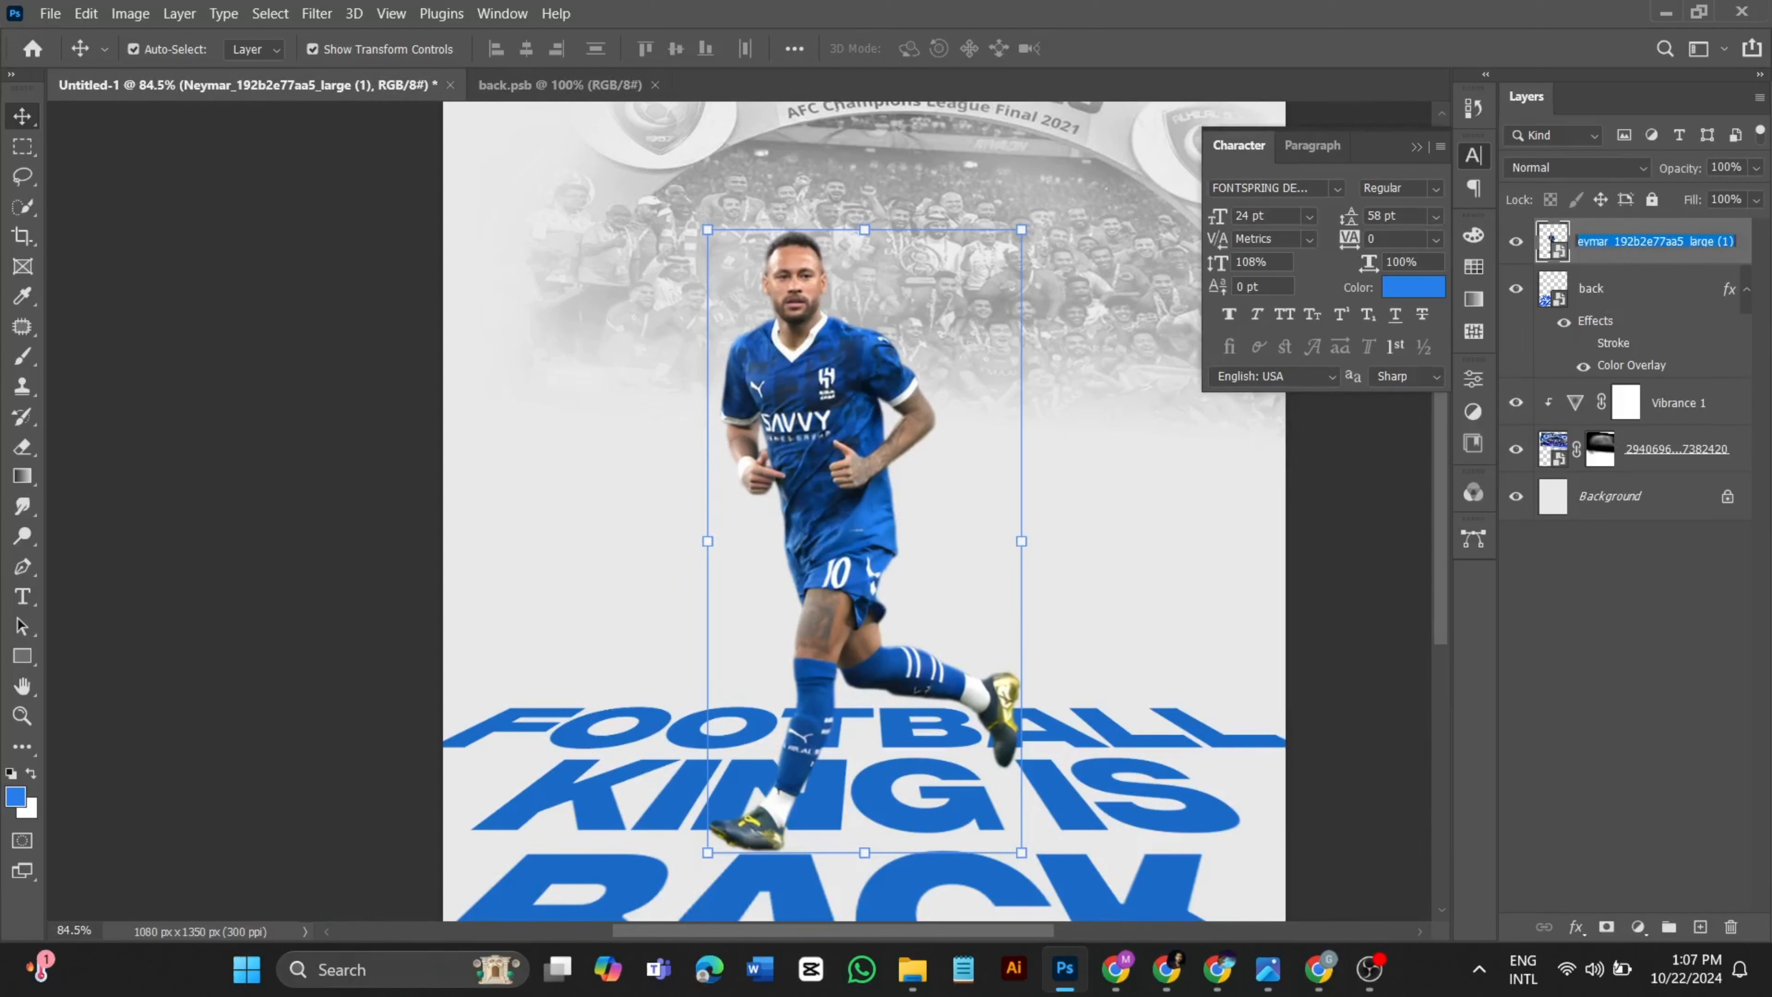
pyautogui.write('subject')
pyautogui.press('Return')
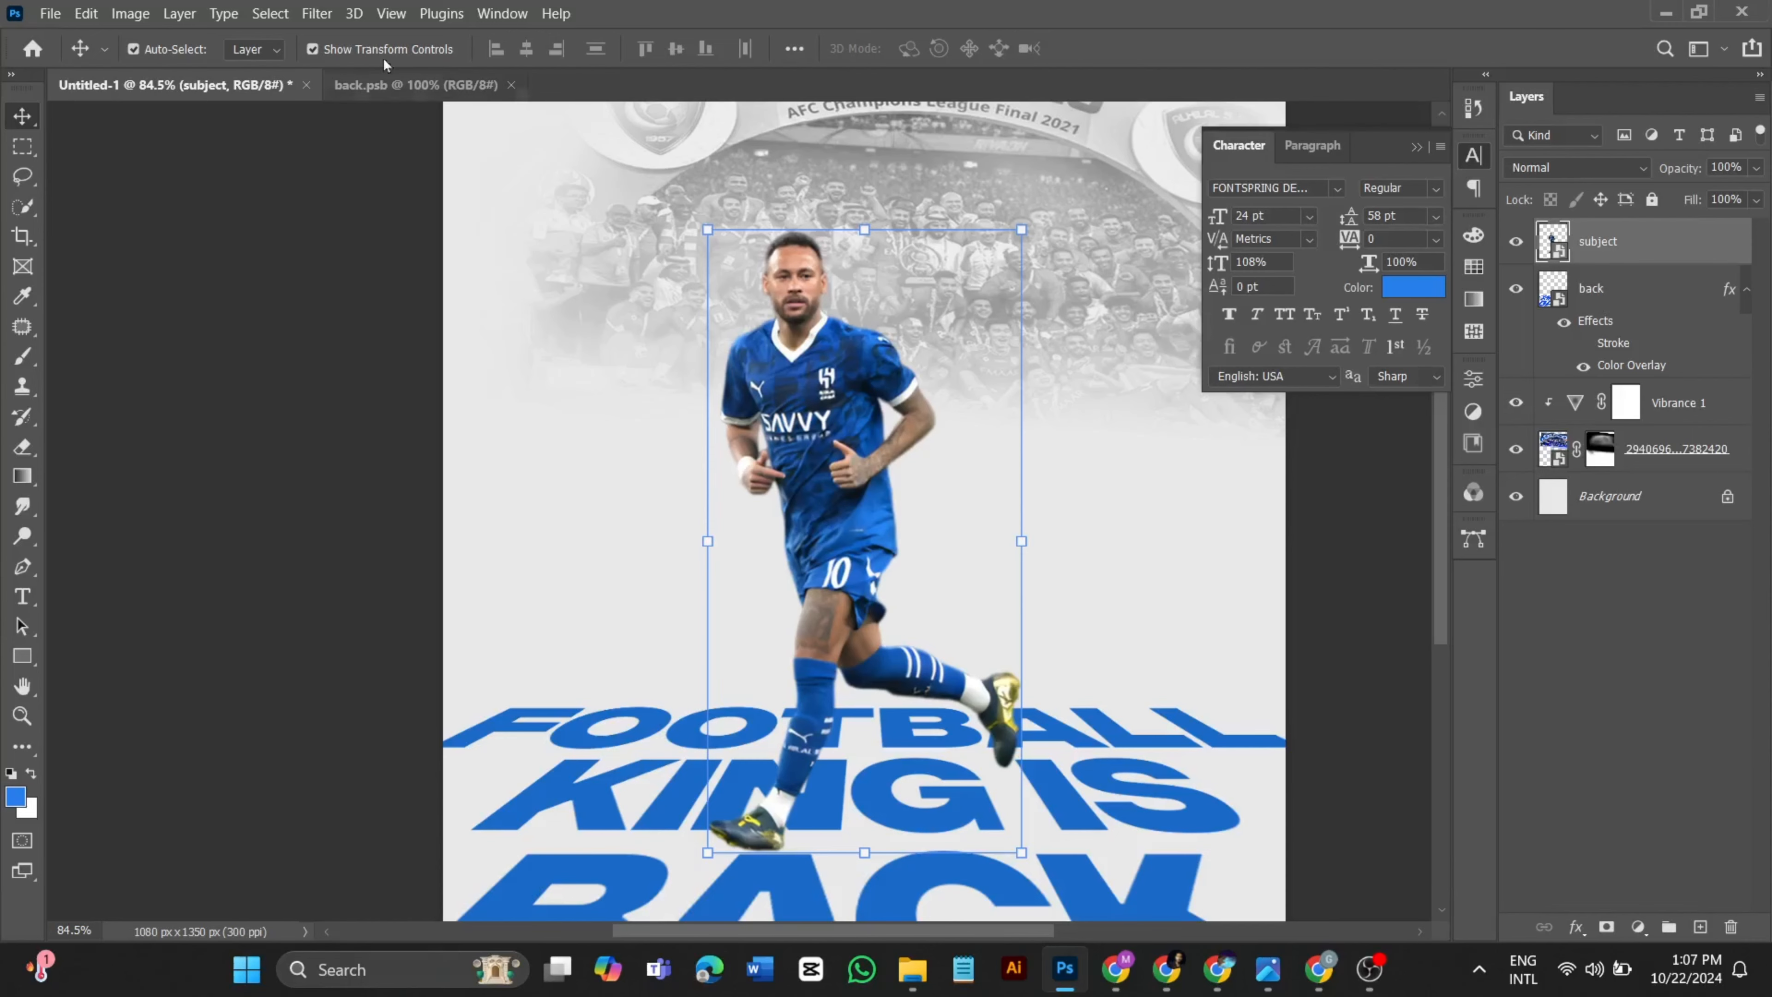
# - Apply a Camera Raw Filter to the player cutout with slightly raised Exposure, Contrast, Texture and Clarity
pyautogui.click(316, 14)
pyautogui.click(363, 175)
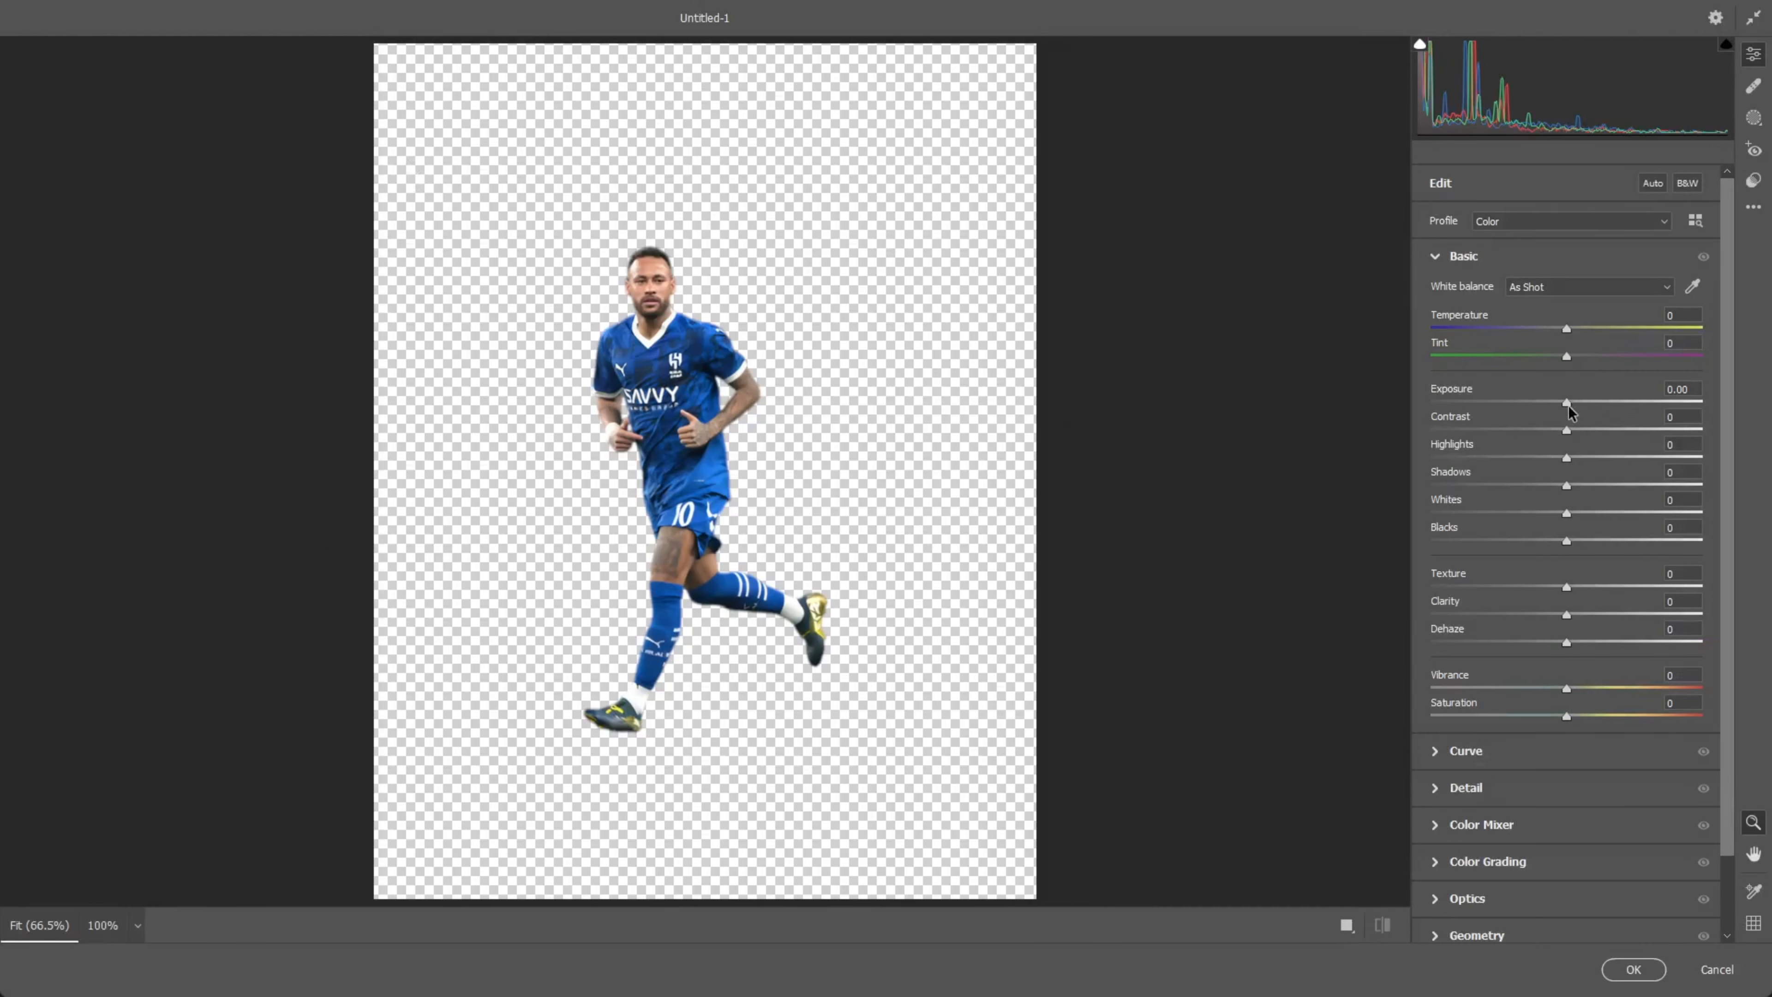
pyautogui.moveTo(1566, 403); pyautogui.dragTo(1577, 403)
pyautogui.click(1587, 431)
pyautogui.click(1580, 587)
pyautogui.click(1592, 614)
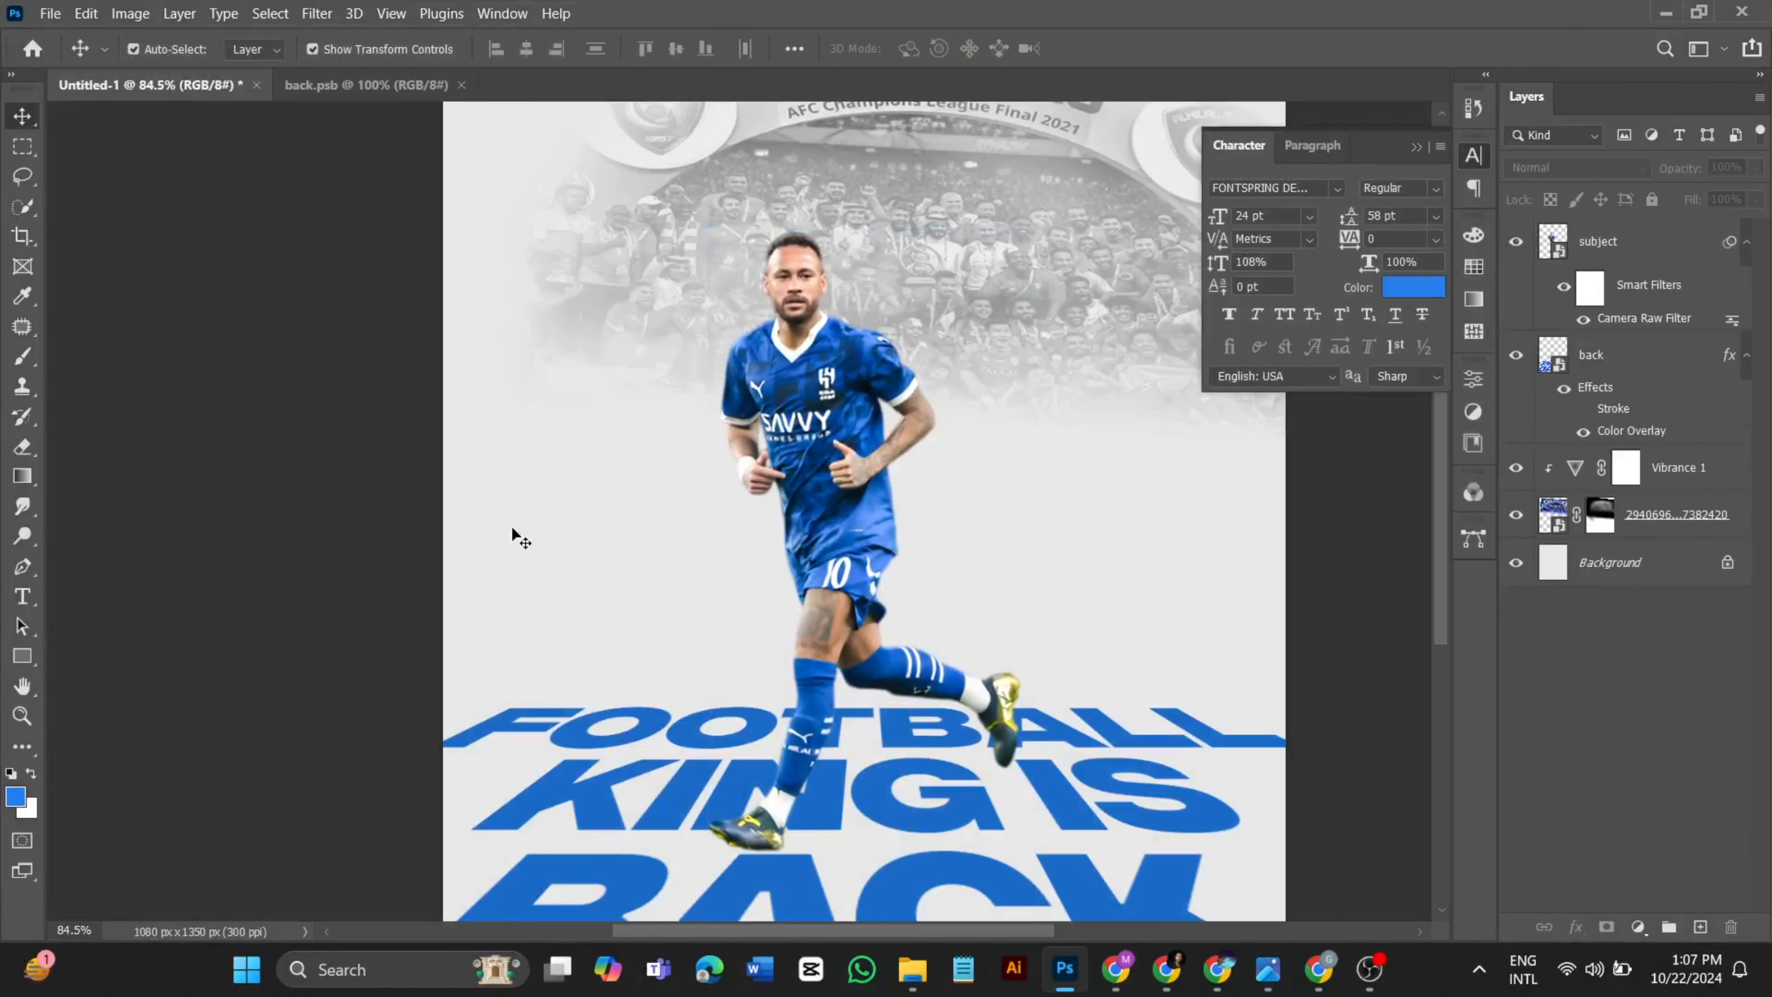
# - Create a new layer directly beneath the subject layer and name it "shadows"
pyautogui.hotkey('ctrl', 'shift', 'alt', 'n')
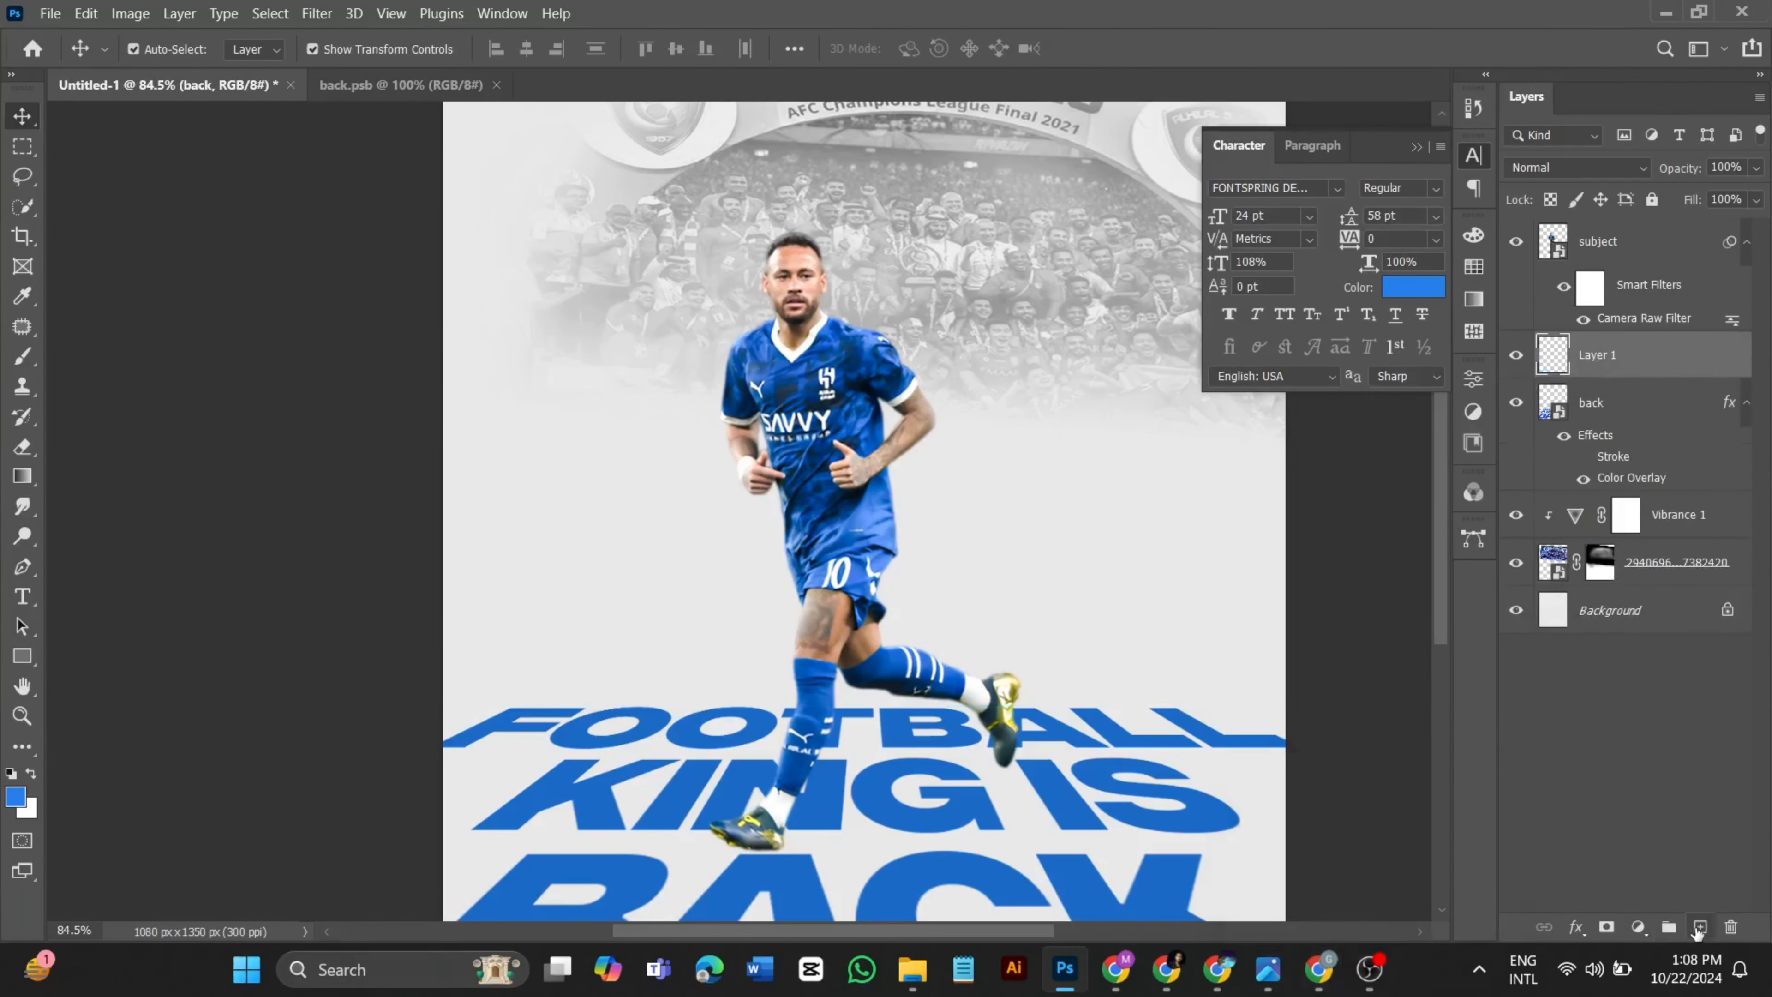
pyautogui.doubleClick(1608, 356)
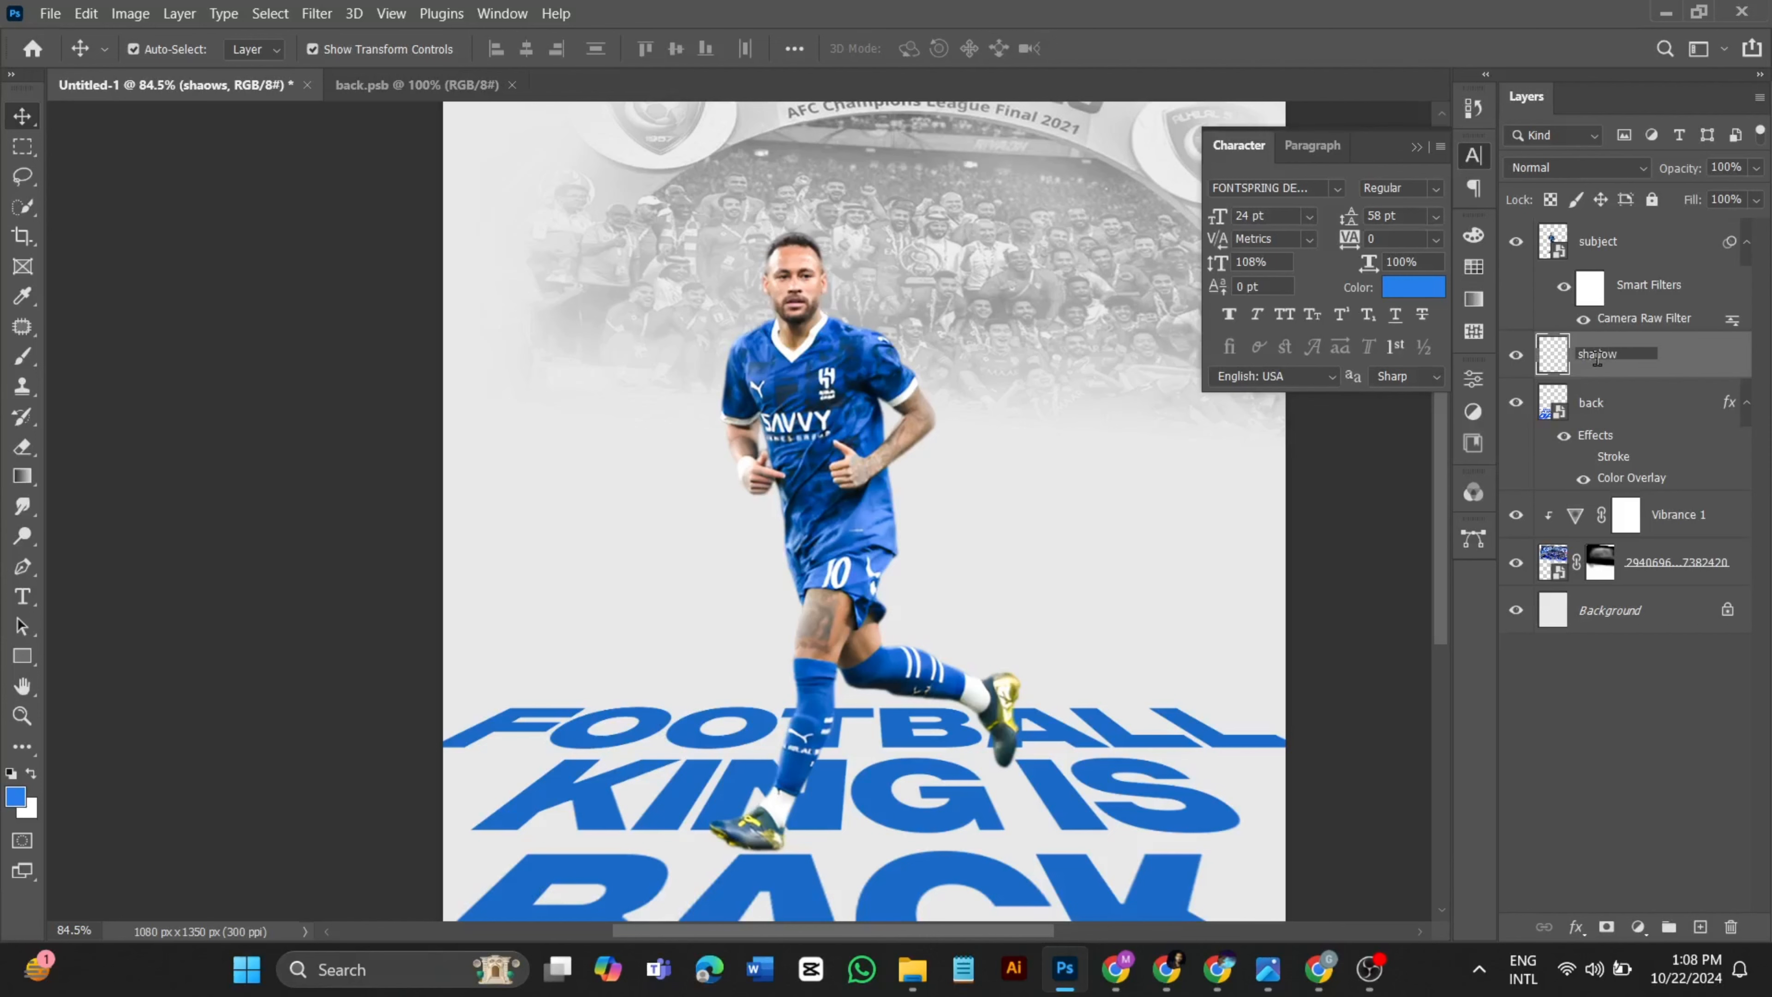
pyautogui.write('shadows')
pyautogui.press('Return')
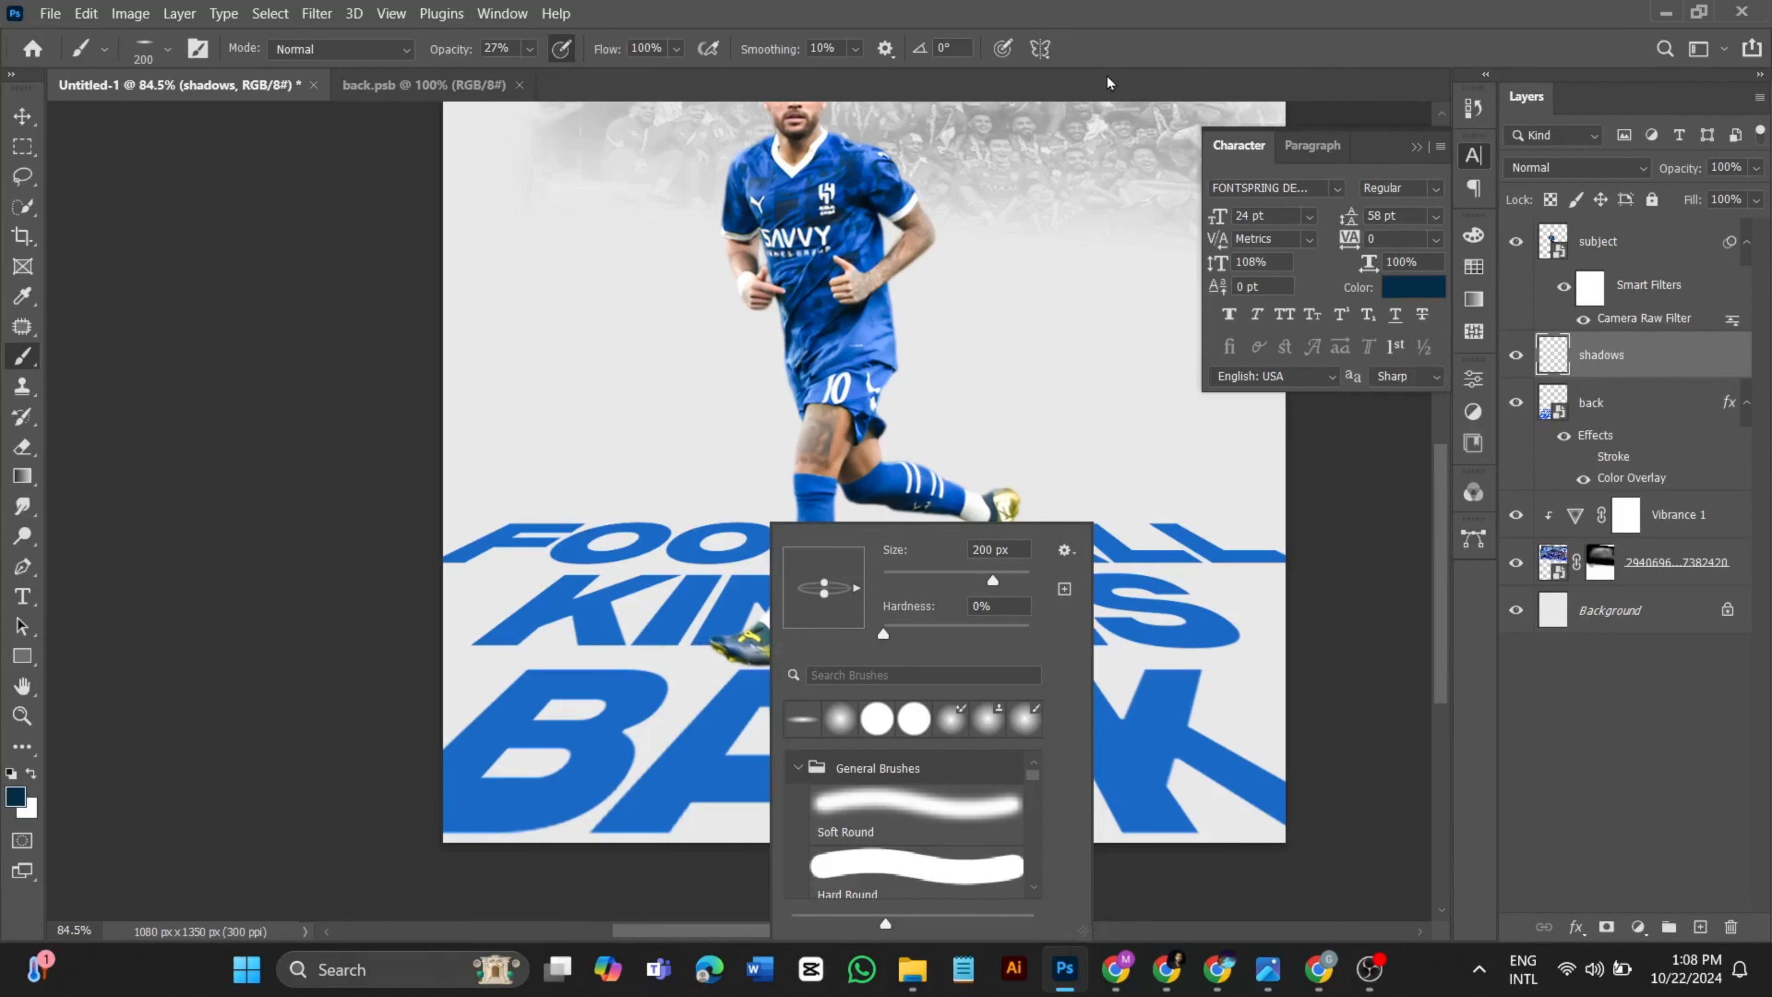
# - Paint a soft dark navy shadow under the front foot with a flattened brush at 27% opacity, reducing its size to 125 px
pyautogui.click(1109, 83)
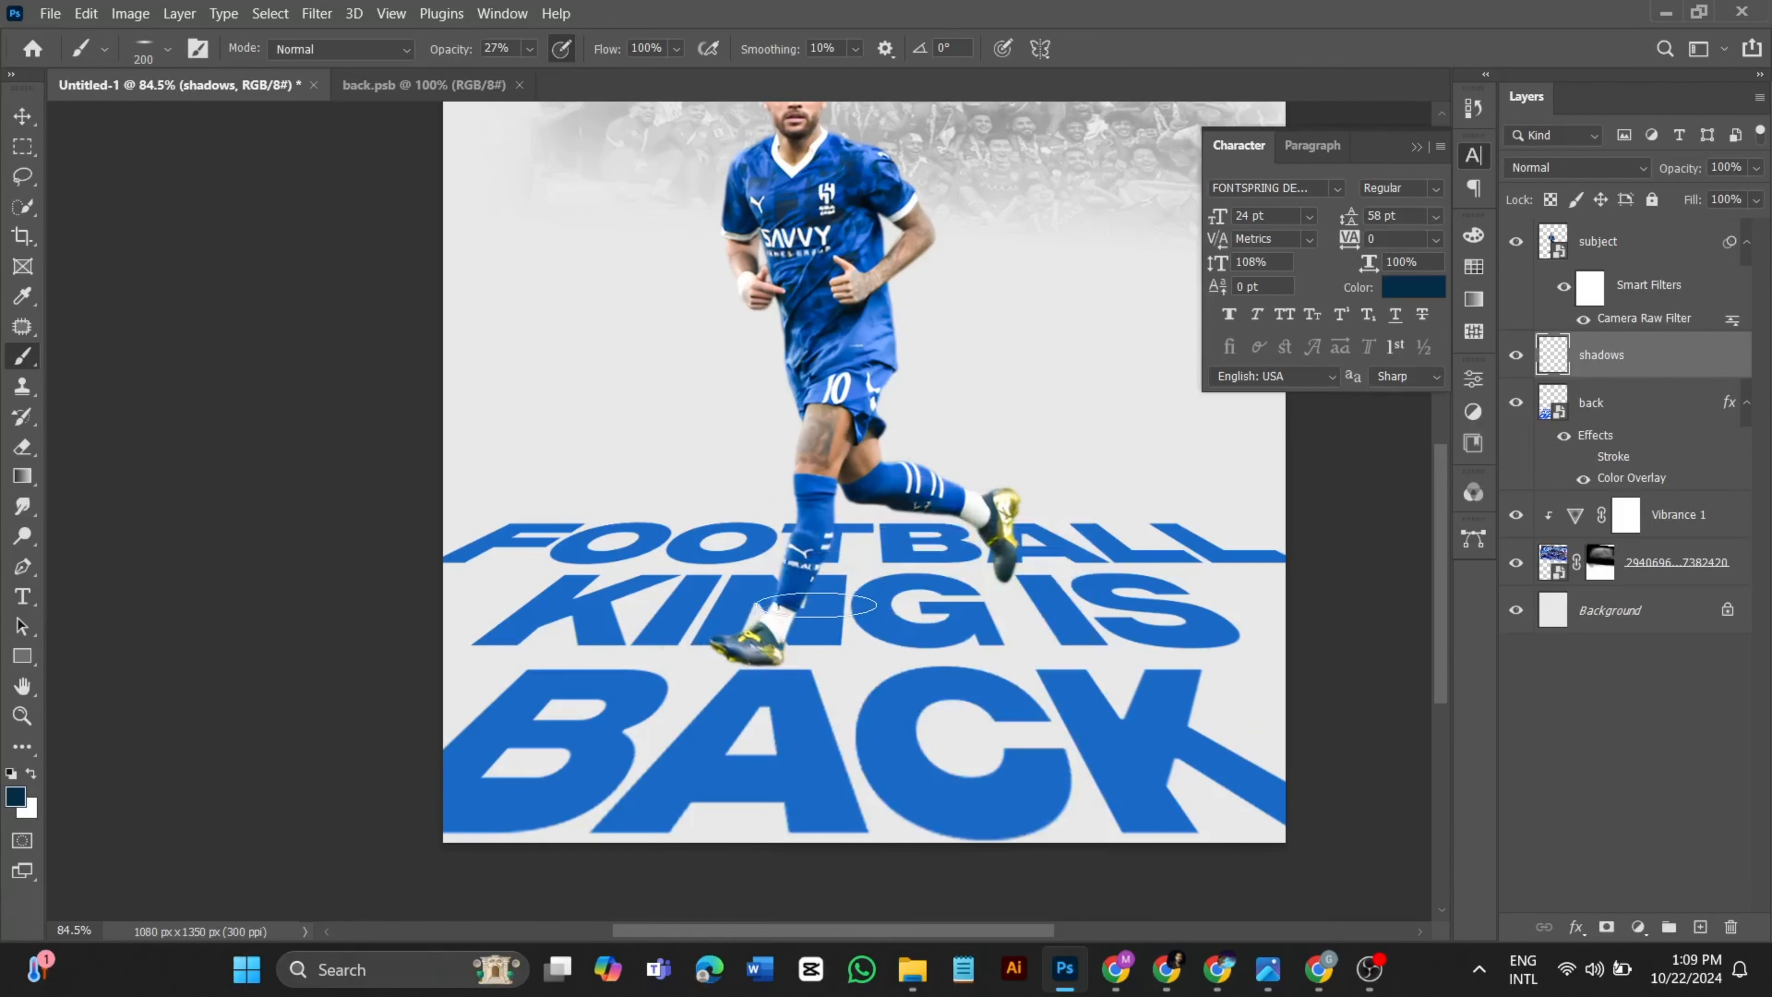
pyautogui.scroll(3, 754, 688)
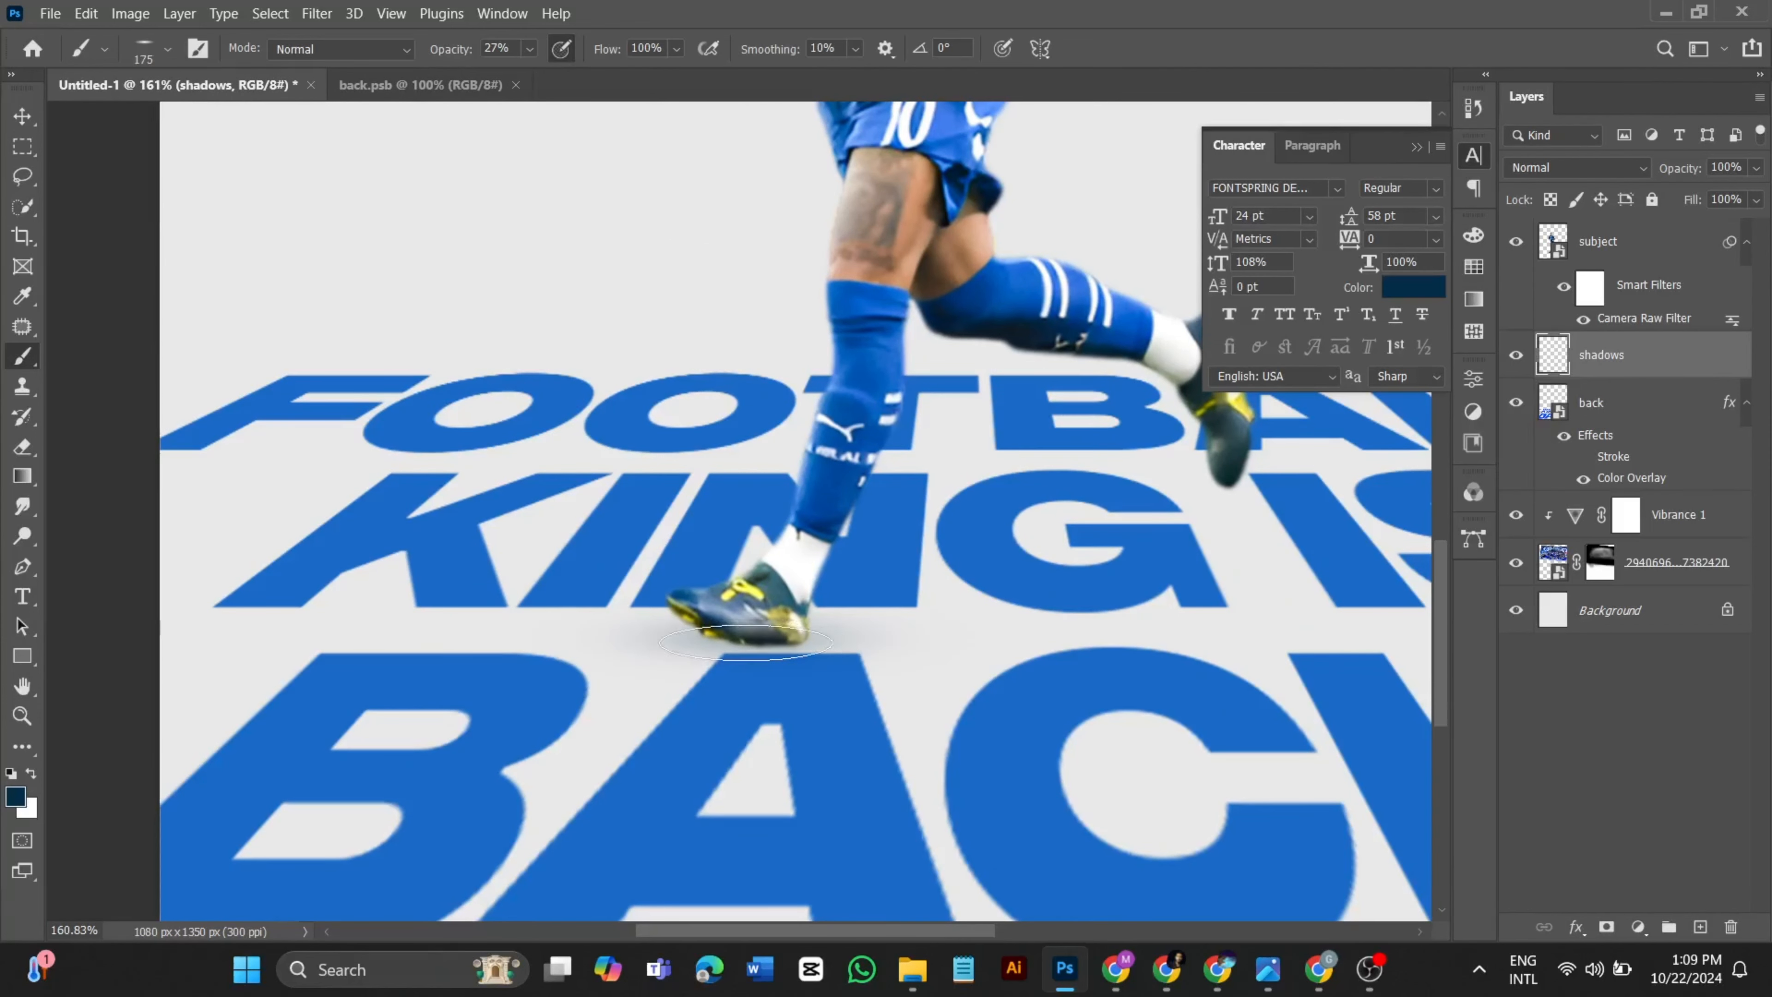
pyautogui.press('[')
pyautogui.press('[')
pyautogui.click(745, 642)
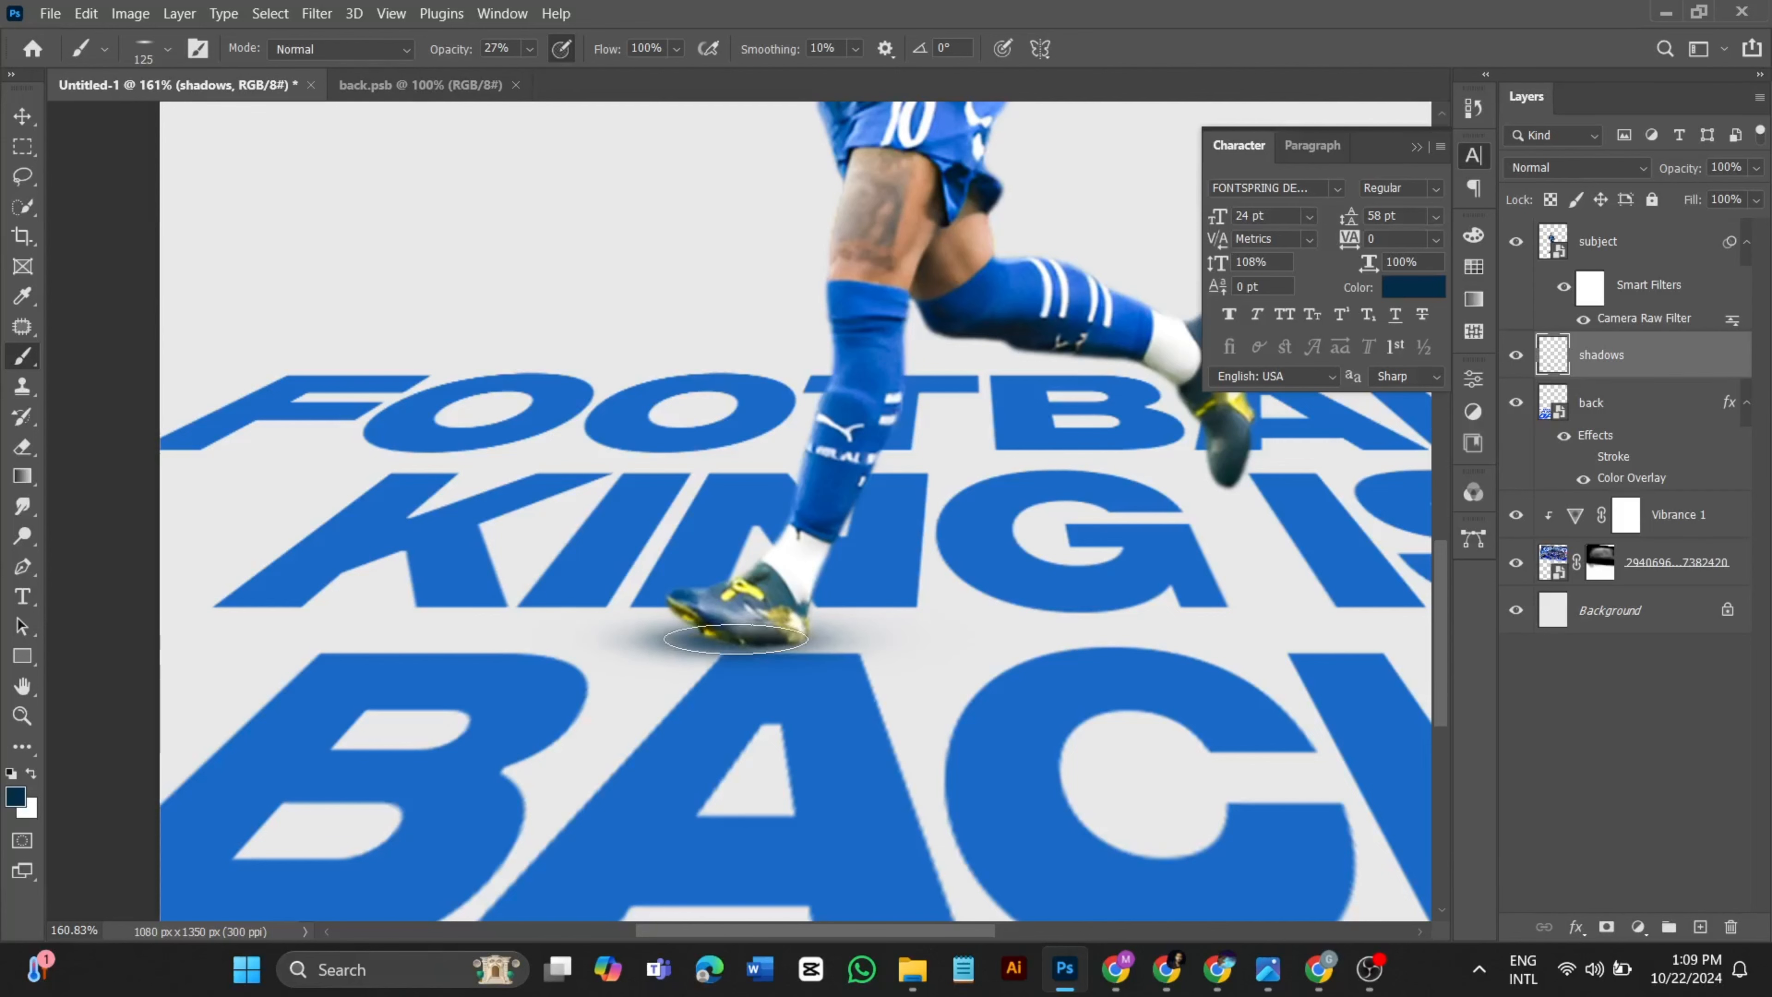
# - Paint a small soft shadow beneath the toe of the raised rear foot with the flattened brush at 70 px
pyautogui.scroll(-3, 983, 658)
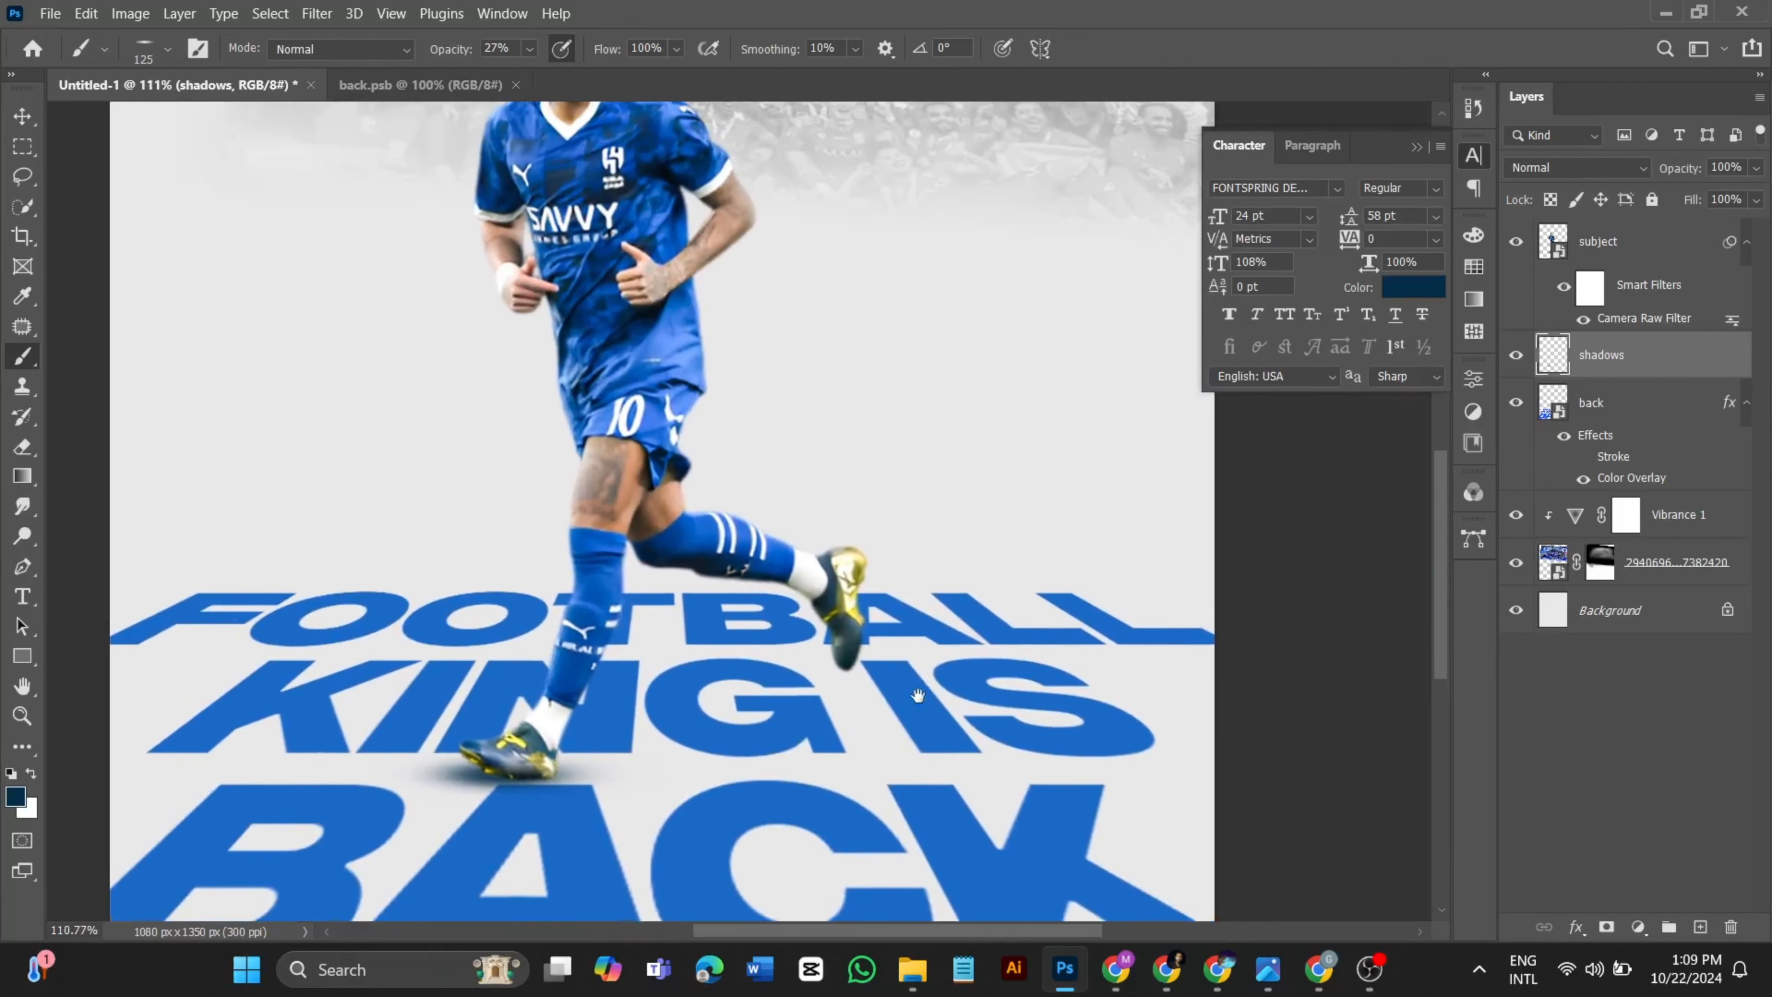
pyautogui.scroll(5, 746, 686)
pyautogui.press('[')
pyautogui.press('[')
pyautogui.press('[')
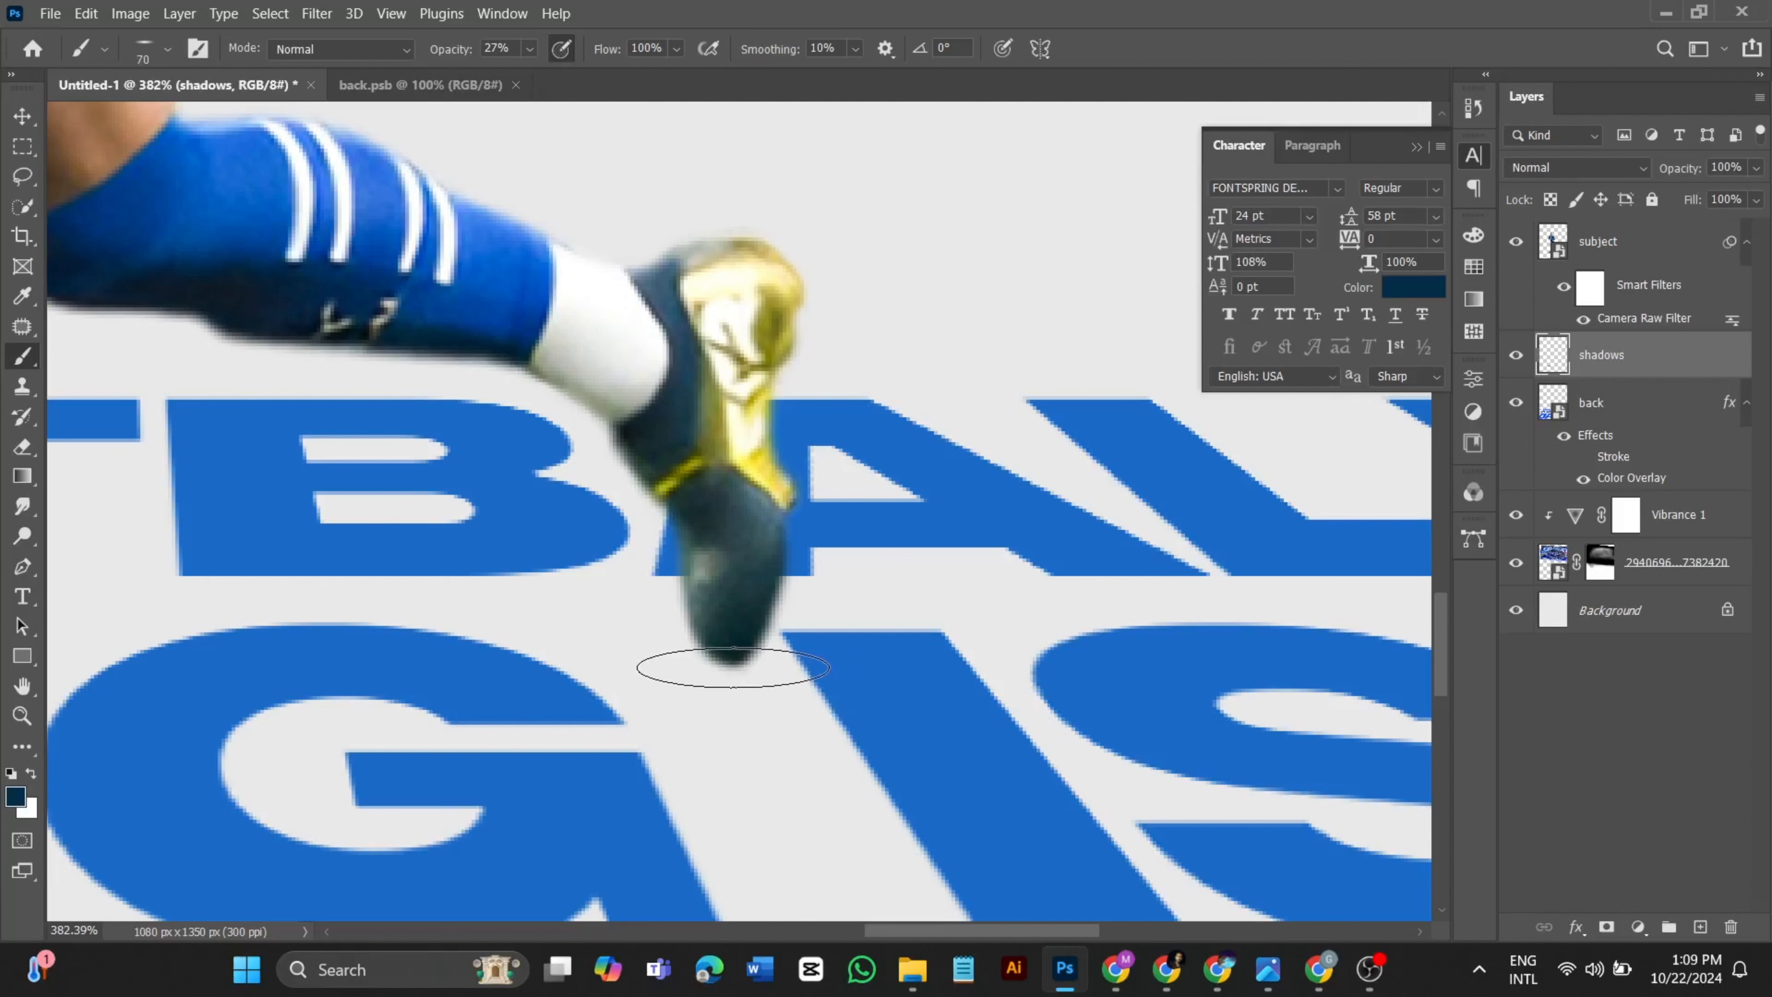
pyautogui.scroll(-2, 732, 667)
pyautogui.scroll(-3, 613, 621)
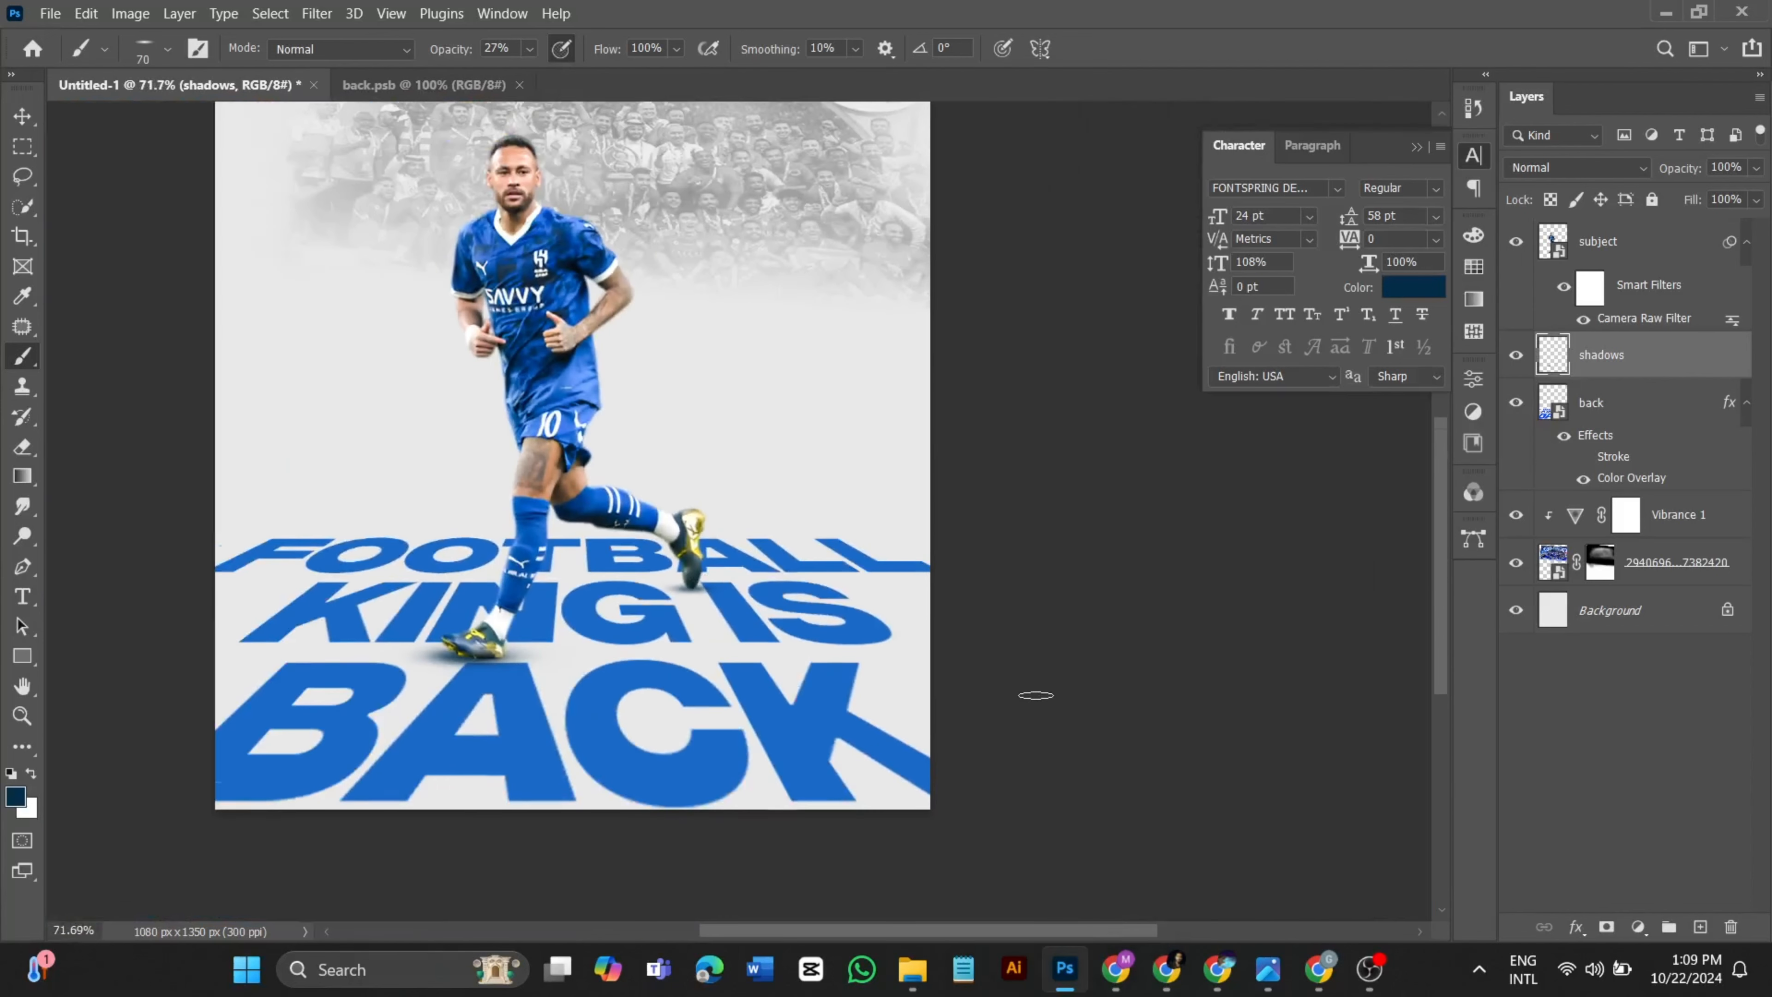
pyautogui.scroll(1, 1036, 695)
pyautogui.scroll(2, 541, 620)
pyautogui.scroll(-2, 541, 619)
pyautogui.scroll(2, 554, 602)
pyautogui.scroll(3, 613, 607)
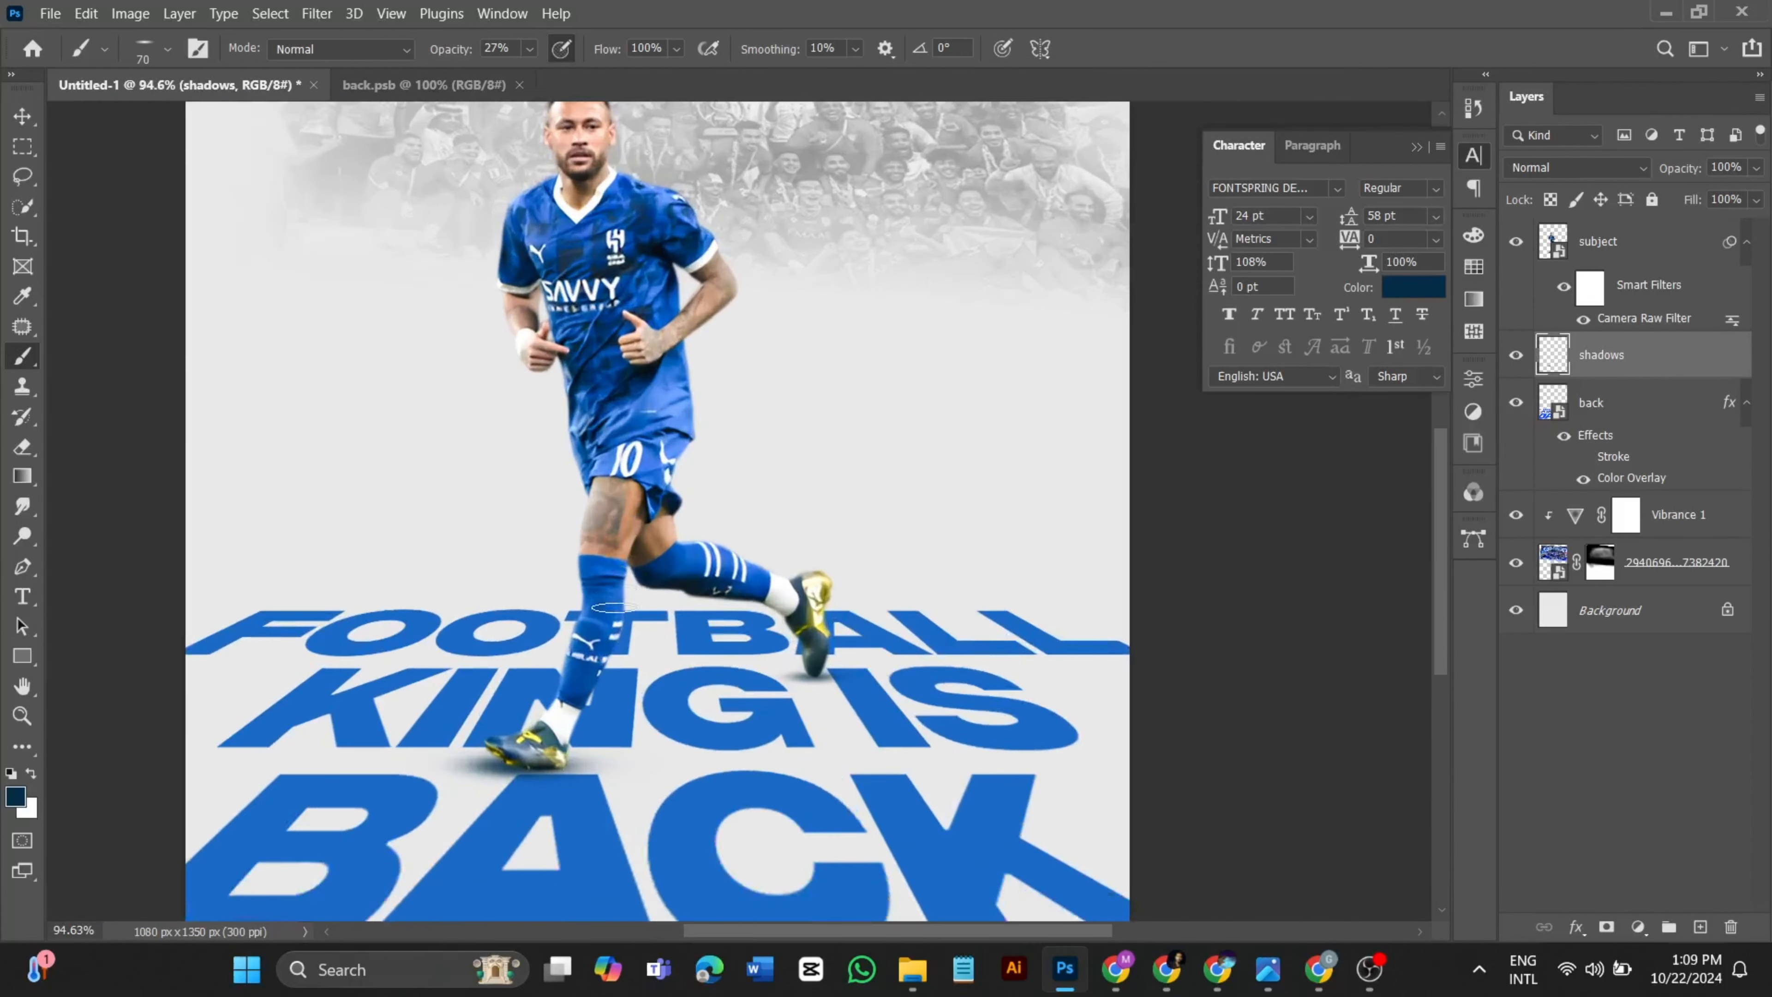
# - Add a Curves adjustment above the subject with lowered midtones and a slightly lowered white point, clipped to the player
pyautogui.click(22, 116)
pyautogui.scroll(-1, 382, 592)
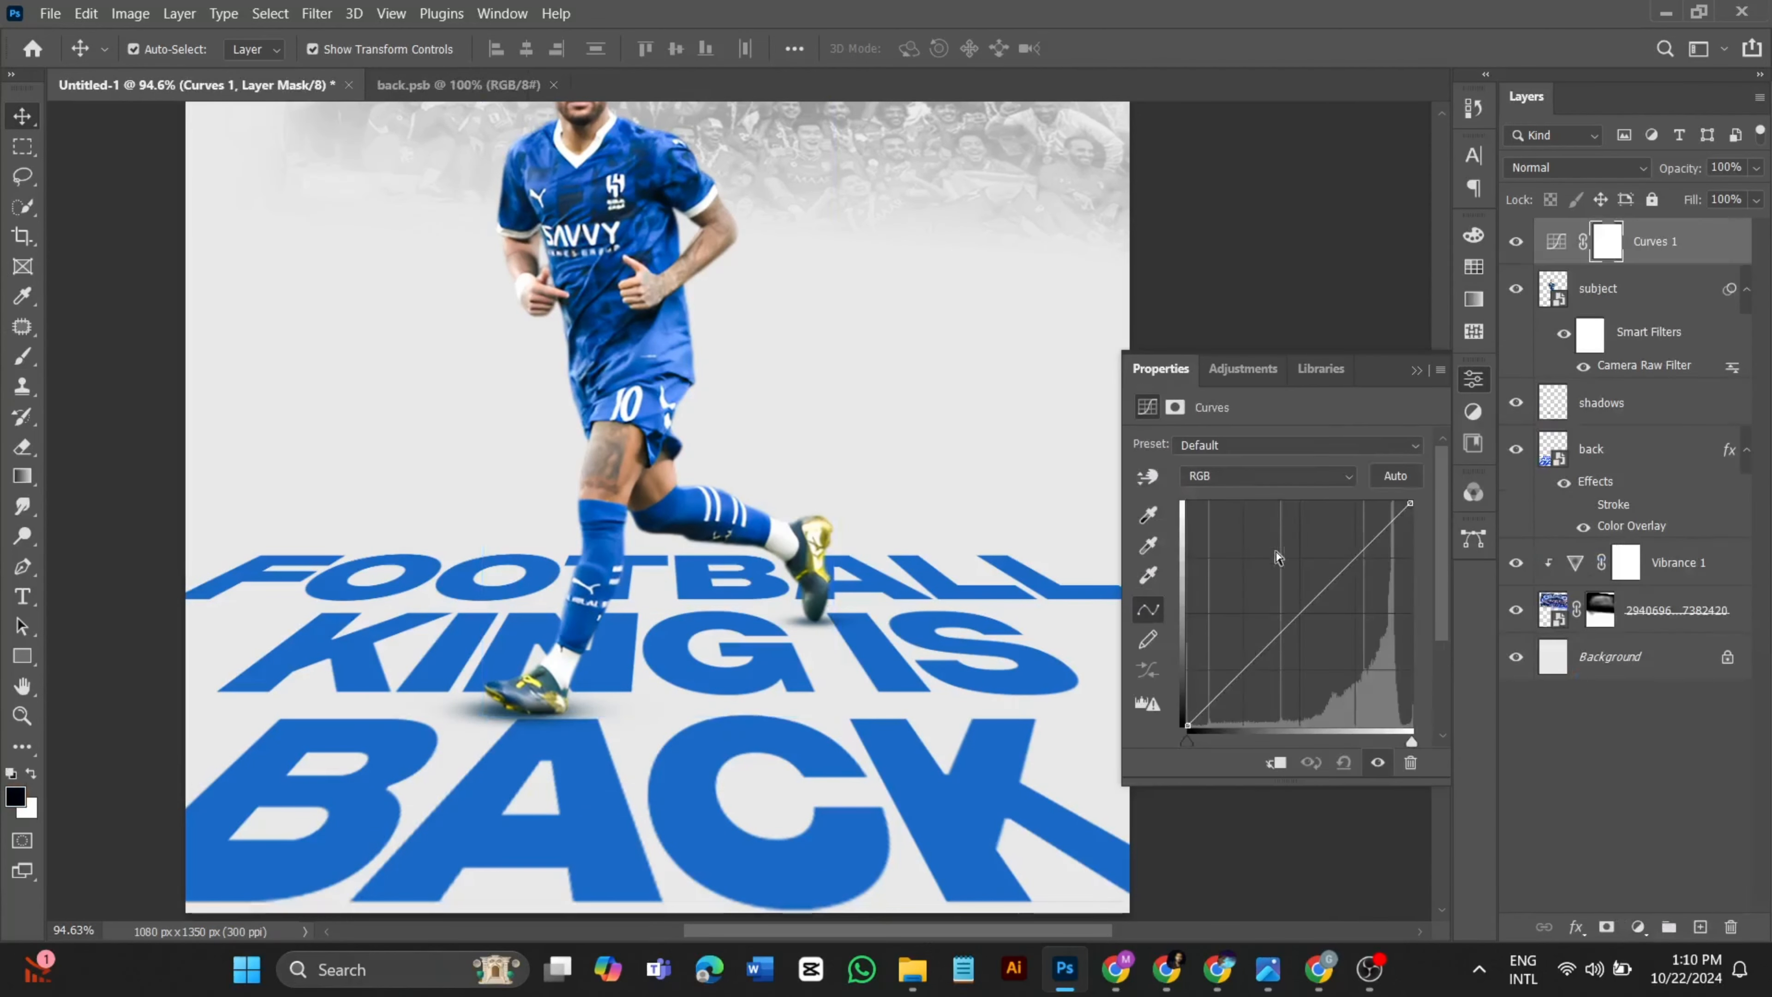
pyautogui.moveTo(1255, 658); pyautogui.dragTo(1349, 601)
pyautogui.moveTo(1410, 504); pyautogui.dragTo(1411, 519)
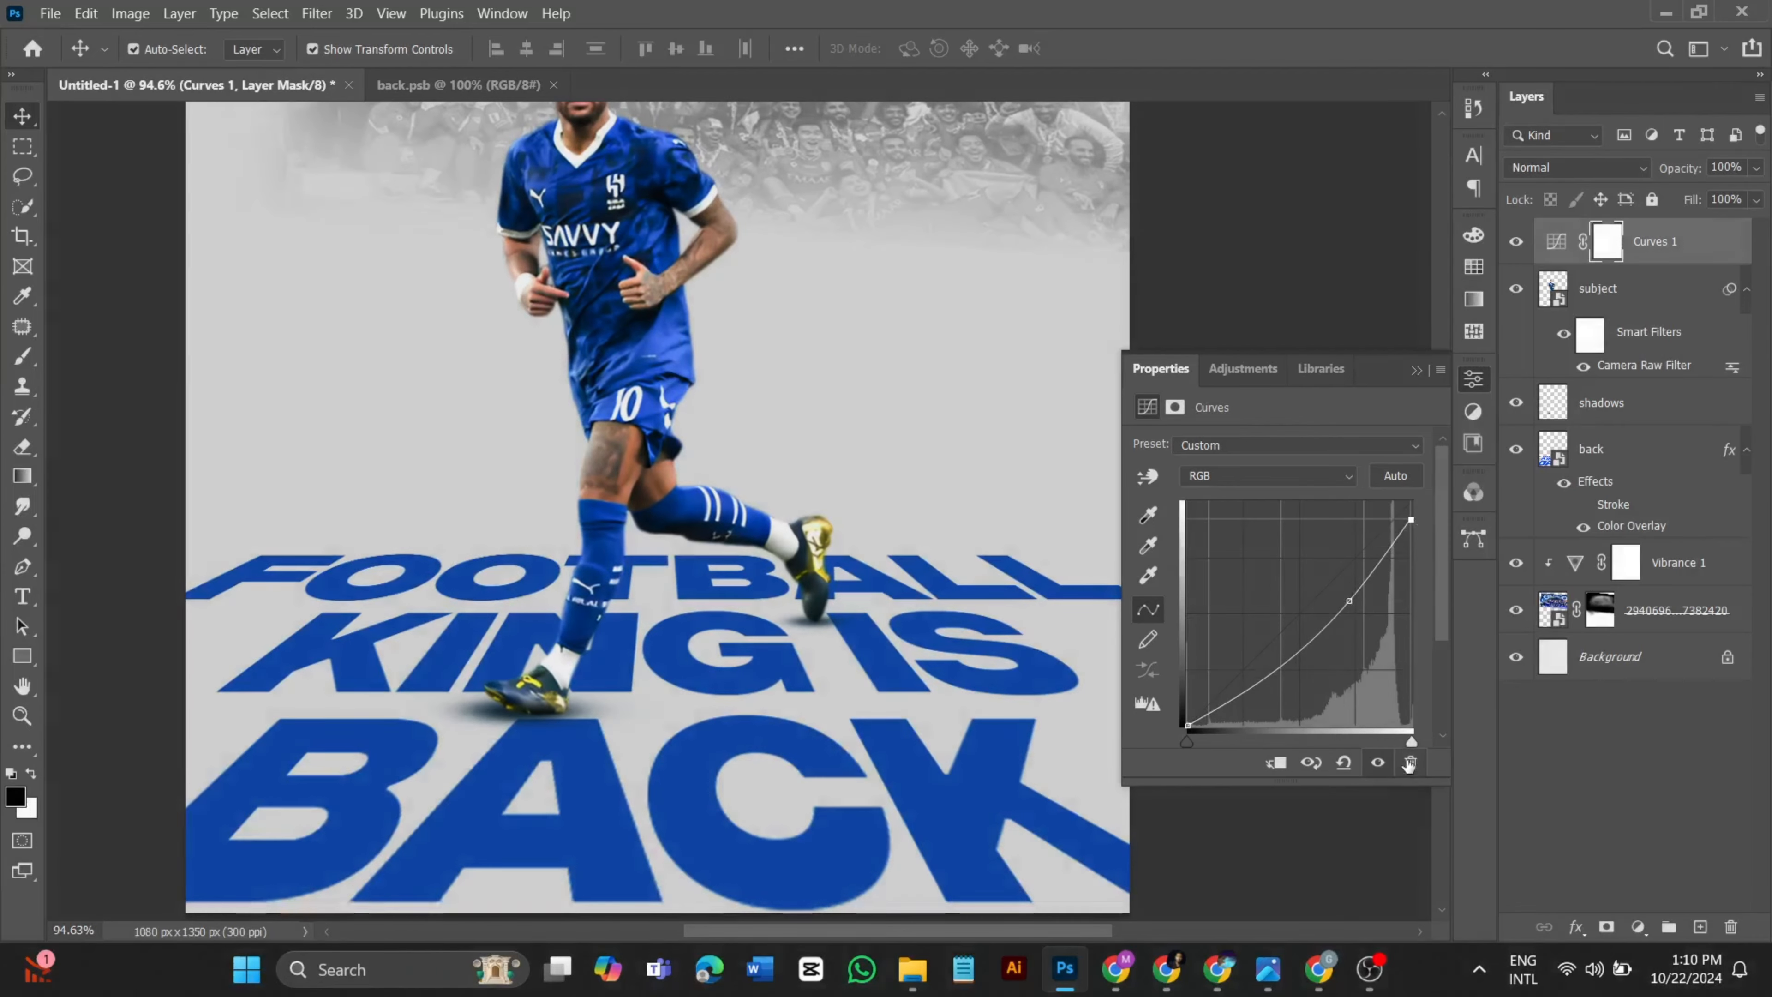
pyautogui.click(1276, 763)
pyautogui.click(1415, 371)
# - Invert the Curves mask and paint the darkening onto the player's legs with a 70 px soft round white brush
pyautogui.scroll(4, 1046, 419)
pyautogui.hotkey('ctrl', 'i')
pyautogui.press('b')
pyautogui.rightClick(704, 538)
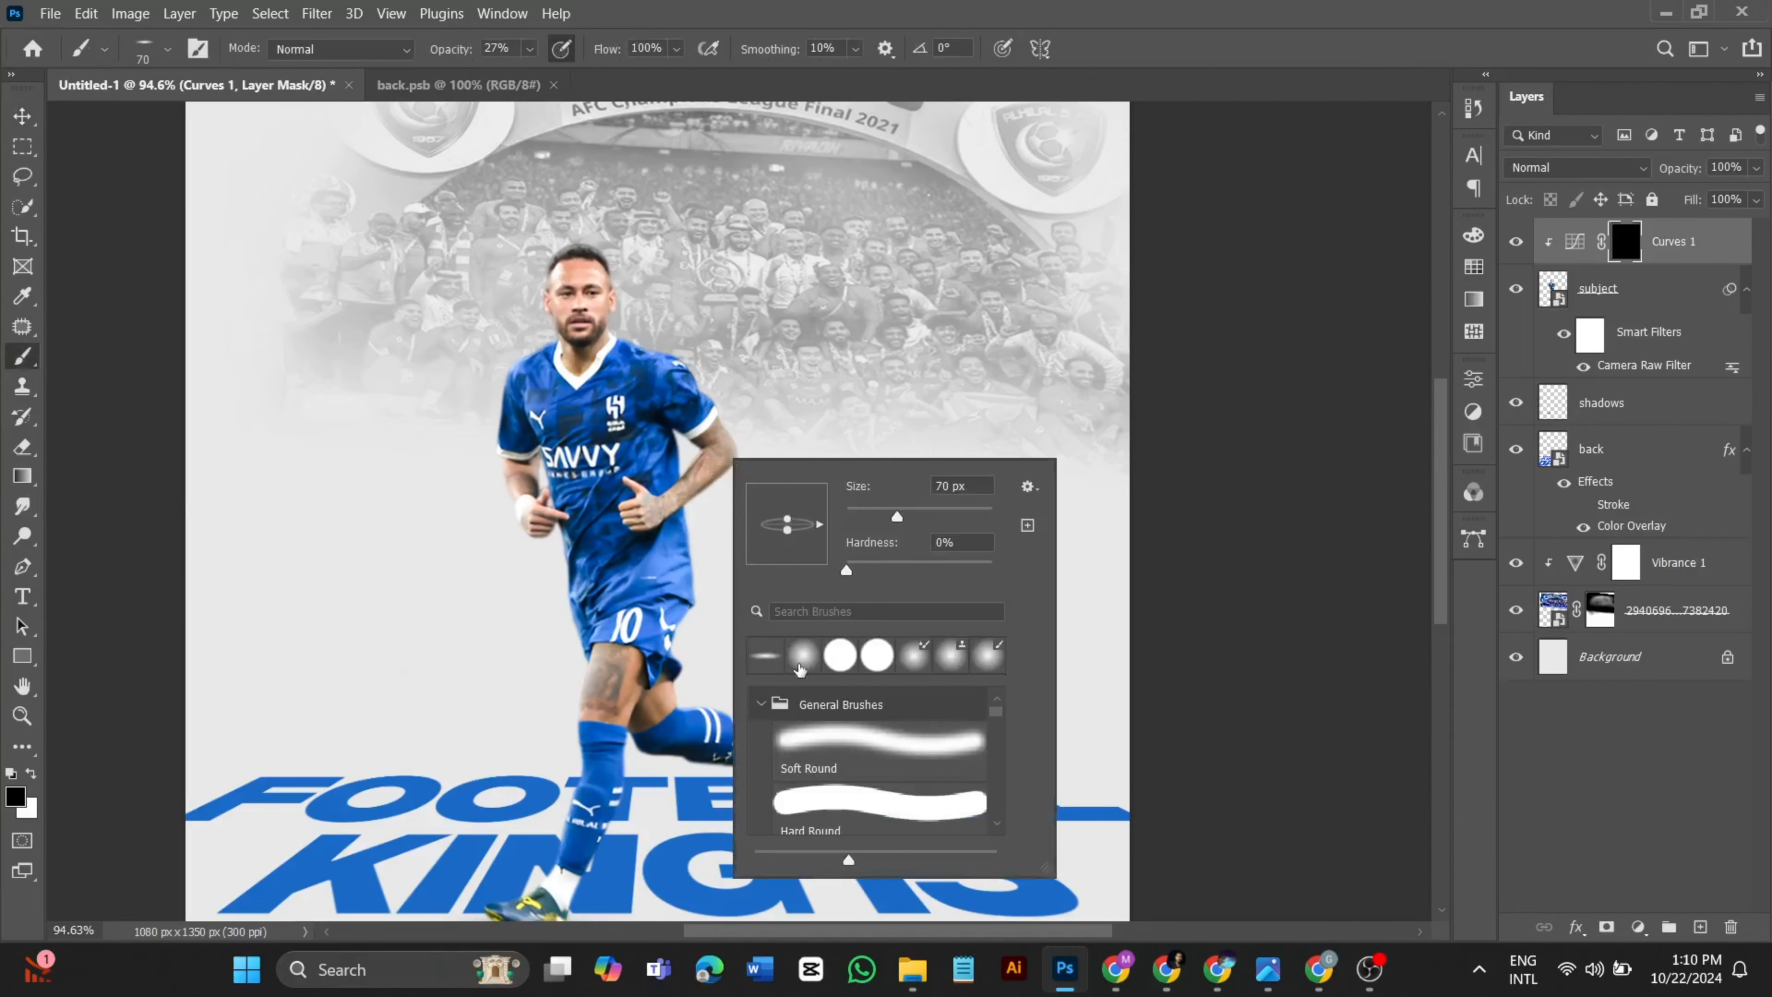
pyautogui.click(803, 655)
pyautogui.click(773, 241)
pyautogui.press('x')
pyautogui.scroll(4, 676, 724)
pyautogui.moveTo(632, 842)
pyautogui.mouseDown()
pyautogui.moveTo(692, 561)
pyautogui.moveTo(579, 705)
pyautogui.mouseUp()
pyautogui.moveTo(684, 436)
pyautogui.mouseDown()
pyautogui.moveTo(670, 496)
pyautogui.moveTo(893, 514)
pyautogui.mouseUp()
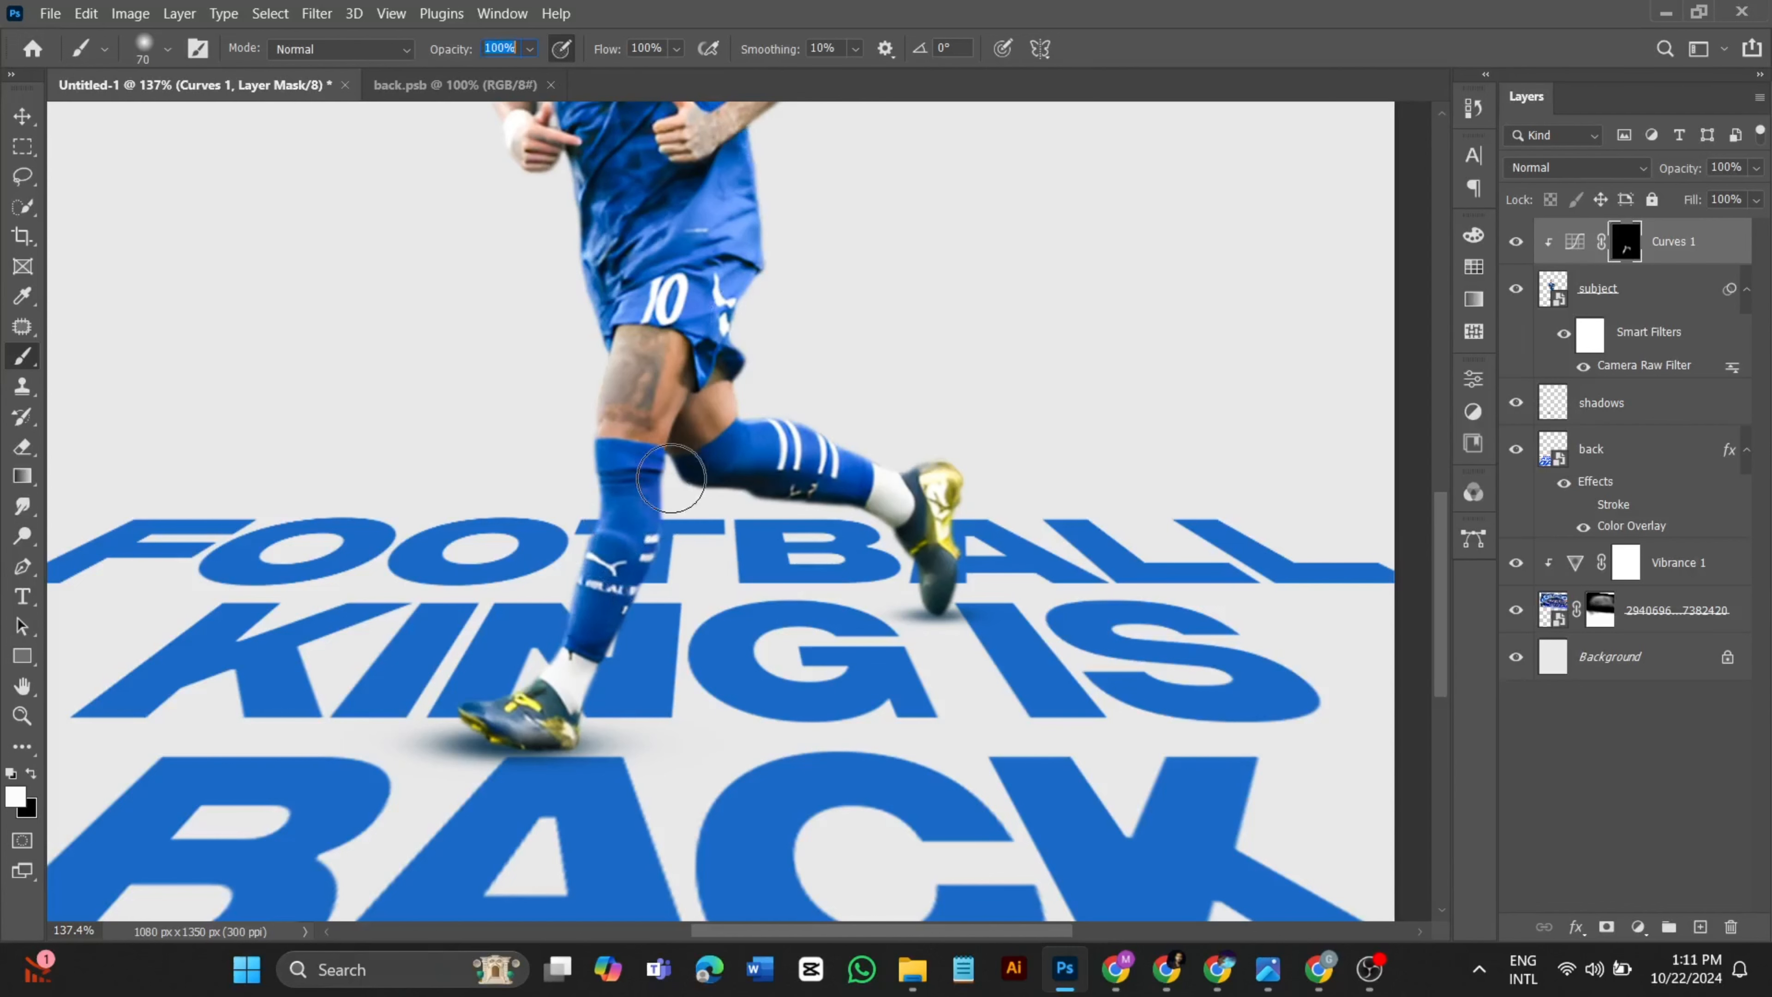
# - Extend the darkening over the knee, shorts, sleeve and shirt edges at 100% brush opacity, reducing the brush to 45 px
pyautogui.moveTo(671, 478)
pyautogui.mouseDown()
pyautogui.moveTo(574, 733)
pyautogui.moveTo(502, 743)
pyautogui.moveTo(709, 491)
pyautogui.moveTo(837, 534)
pyautogui.moveTo(684, 424)
pyautogui.moveTo(629, 438)
pyautogui.mouseUp()
pyautogui.scroll(4, 680, 423)
pyautogui.moveTo(630, 564); pyautogui.dragTo(660, 618)
pyautogui.press('[')
pyautogui.press('[')
pyautogui.press('[')
pyautogui.moveTo(517, 402); pyautogui.dragTo(509, 436)
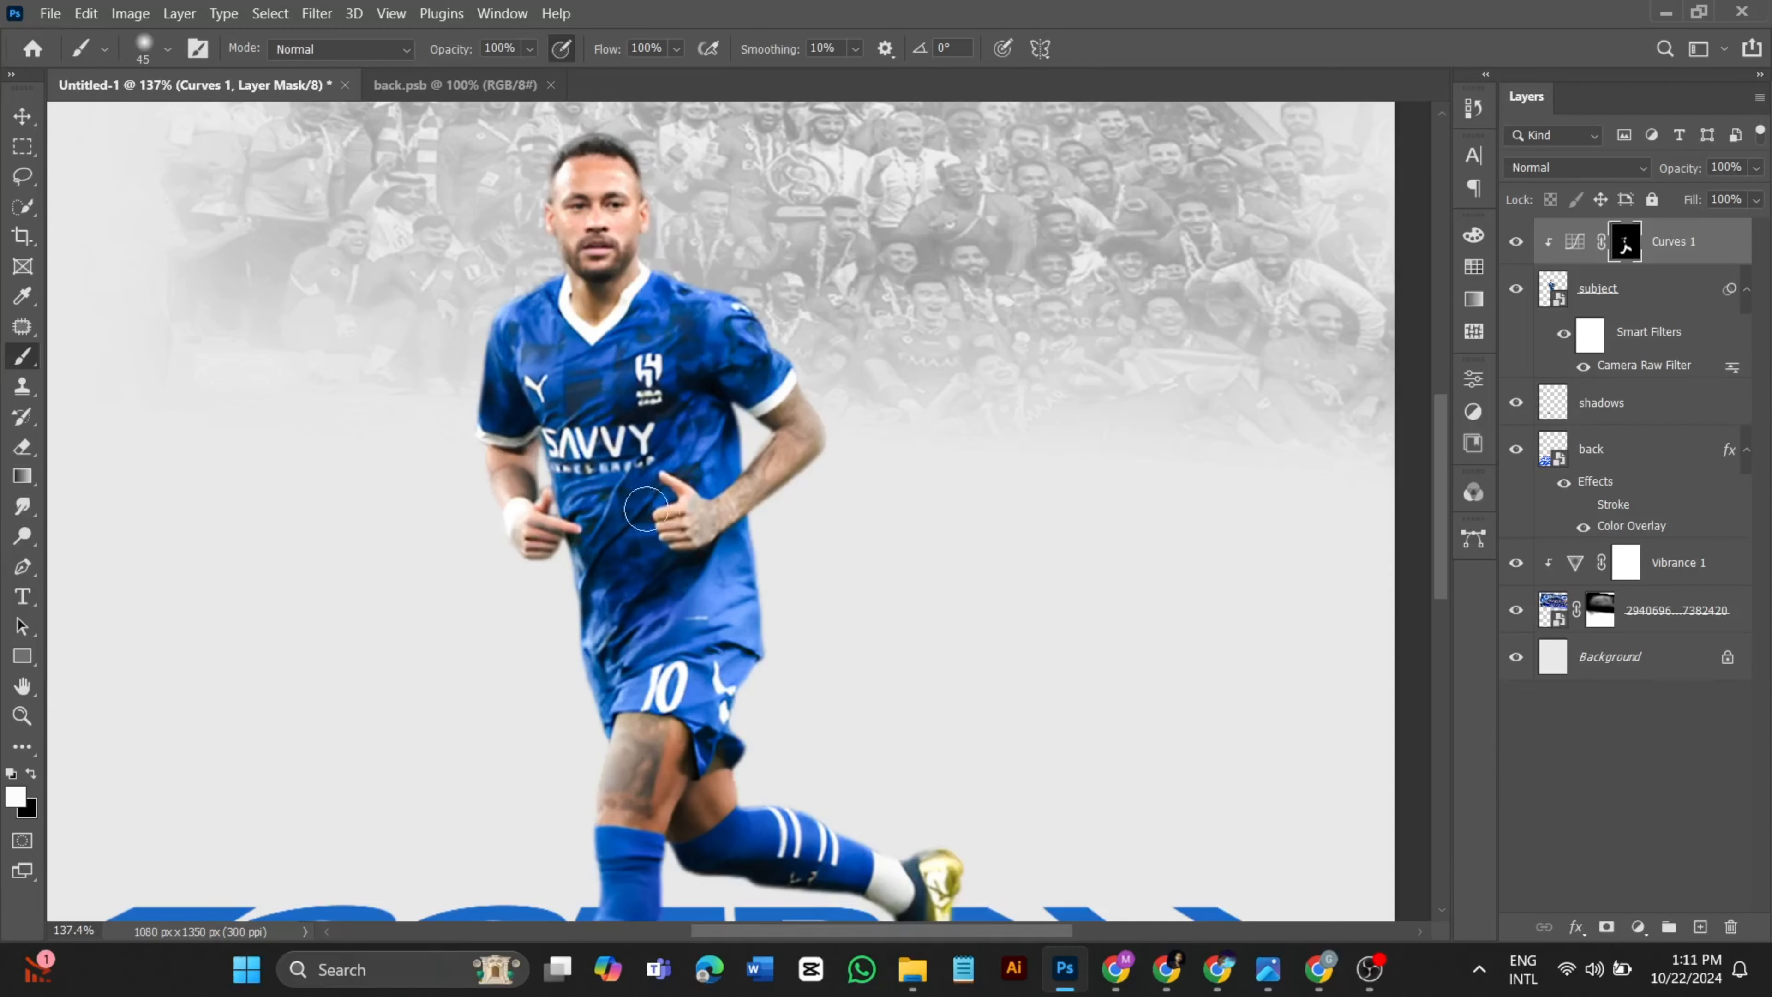
pyautogui.scroll(1, 647, 509)
pyautogui.scroll(2, 658, 471)
pyautogui.moveTo(725, 342)
pyautogui.mouseDown()
pyautogui.moveTo(771, 487)
pyautogui.moveTo(692, 585)
pyautogui.moveTo(583, 793)
pyautogui.mouseUp()
pyautogui.scroll(-3, 640, 494)
pyautogui.scroll(-3, 600, 548)
pyautogui.scroll(-9, 740, 675)
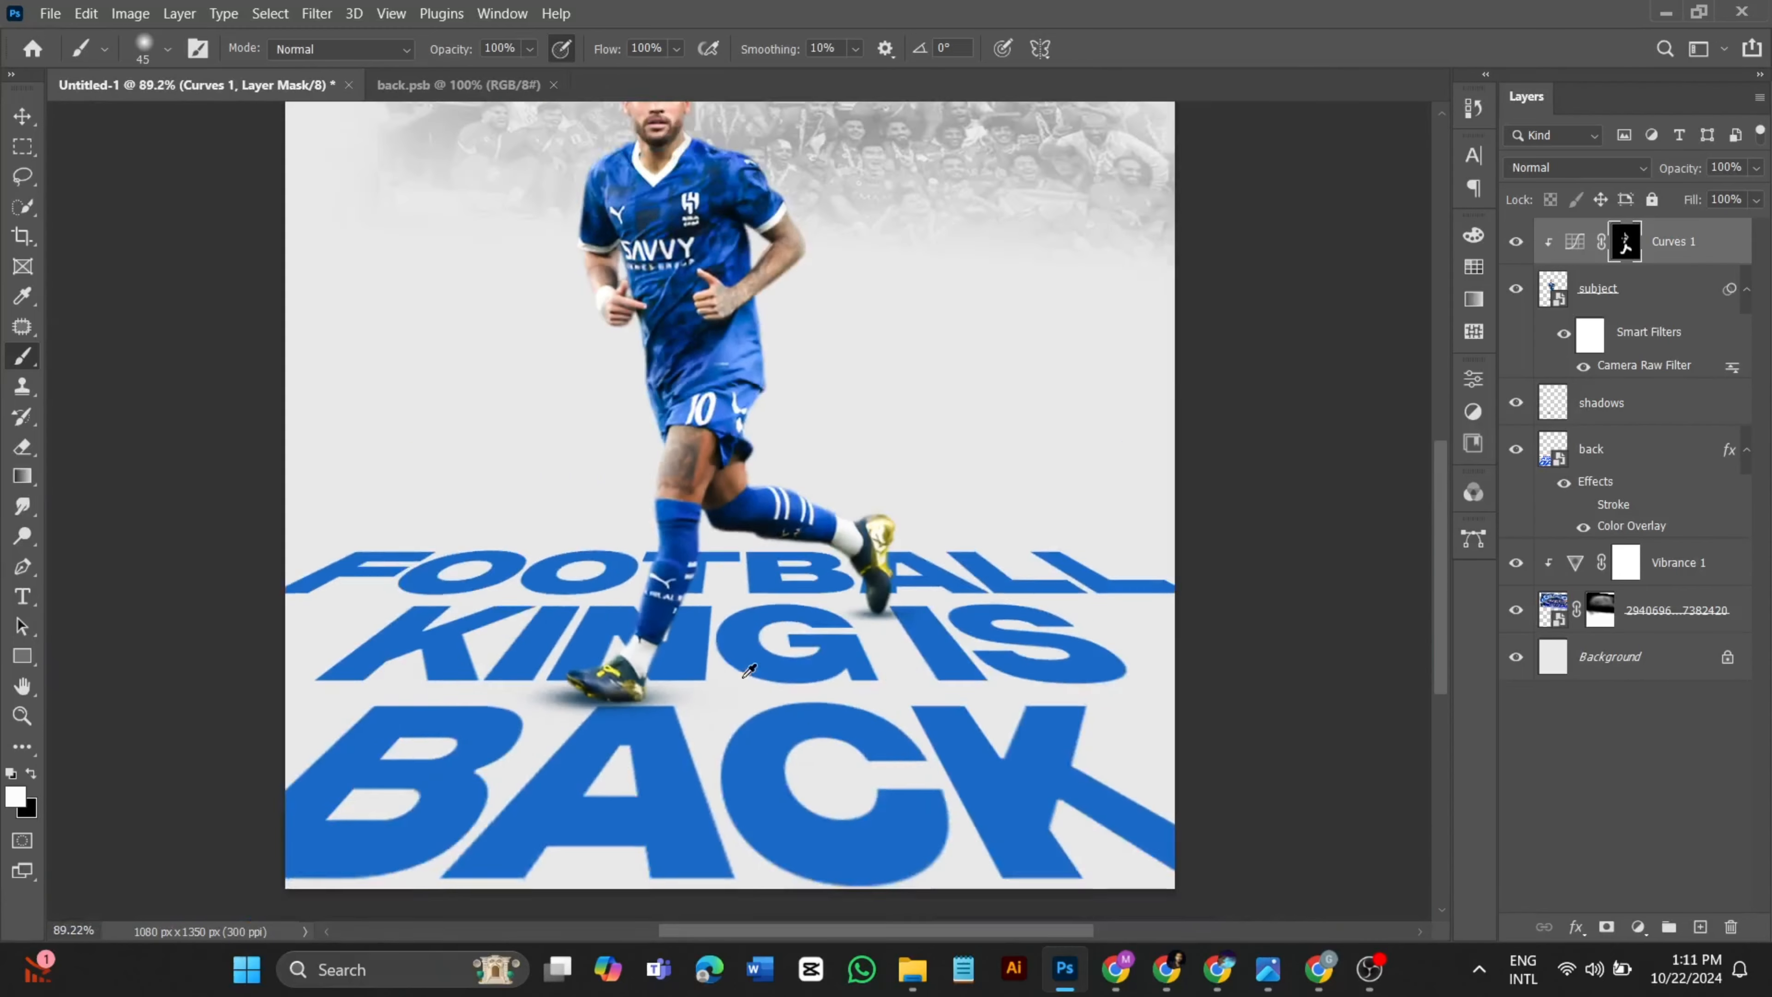
# - Compare the player with and without the Curves adjustment and review the whole poster
pyautogui.click(1514, 244)
pyautogui.click(1514, 241)
pyautogui.scroll(4, 689, 440)
pyautogui.scroll(-2, 951, 880)
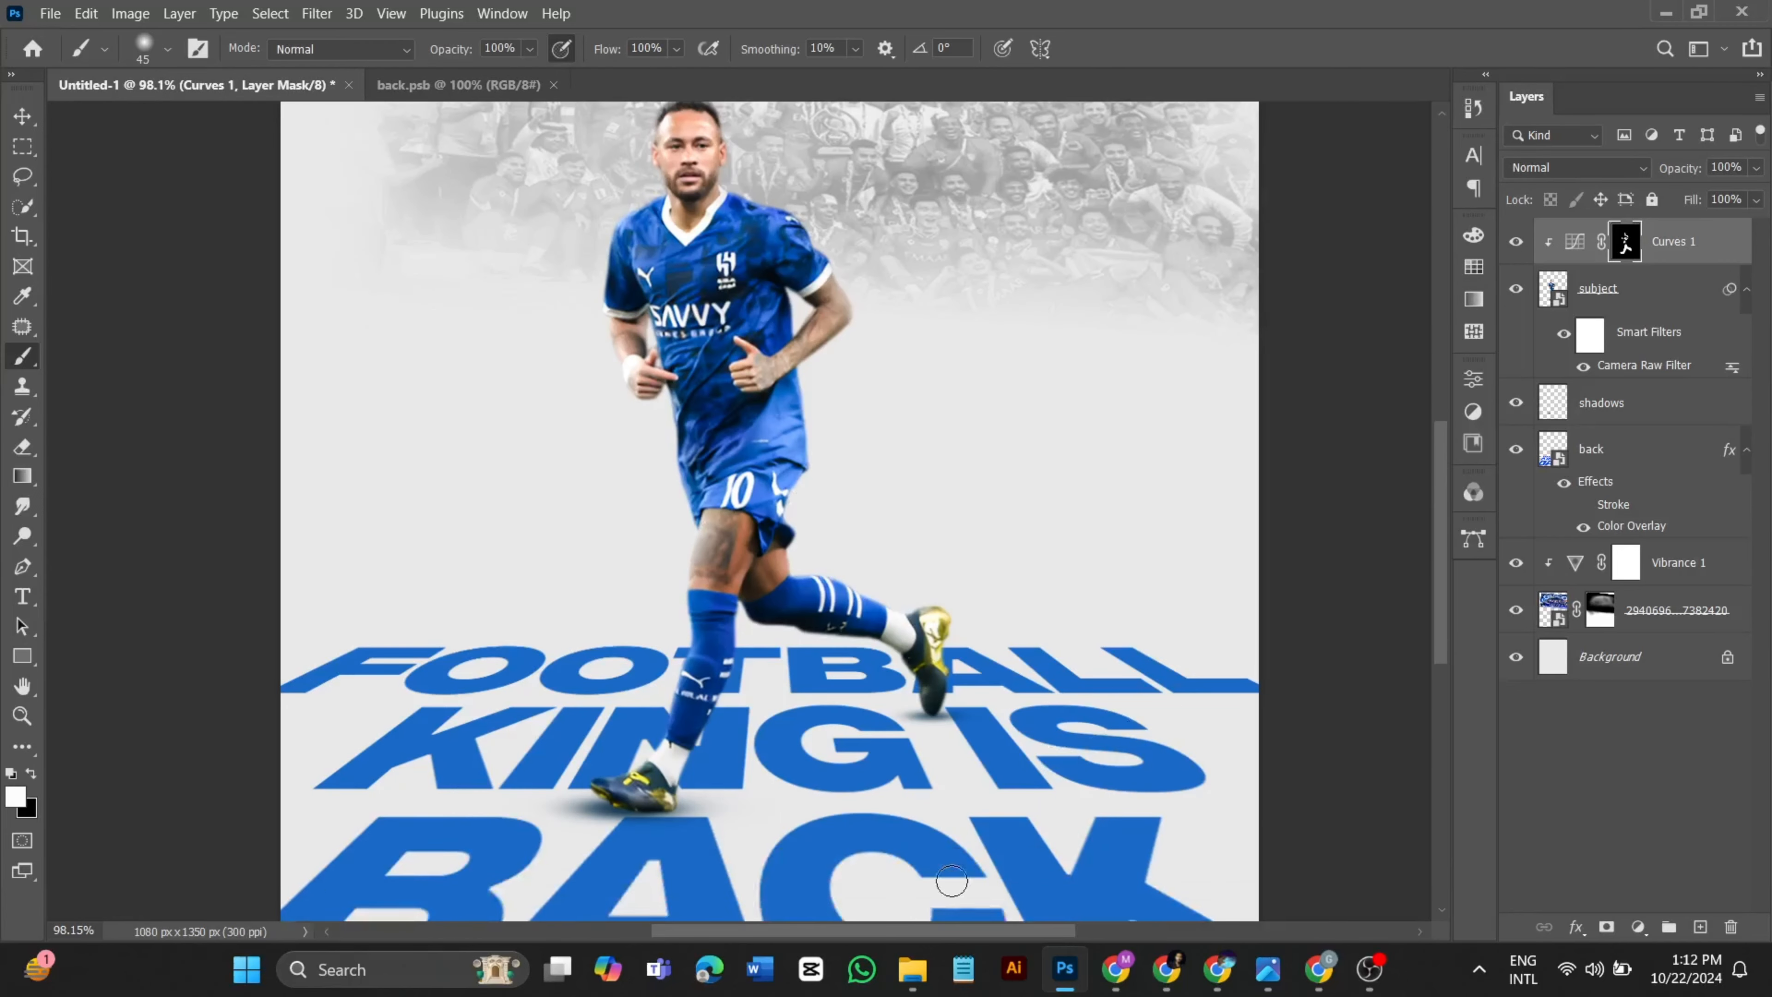
pyautogui.click(28, 124)
pyautogui.click(168, 377)
pyautogui.scroll(-2, 656, 628)
pyautogui.scroll(-5, 656, 663)
pyautogui.scroll(2, 655, 663)
pyautogui.scroll(-3, 725, 663)
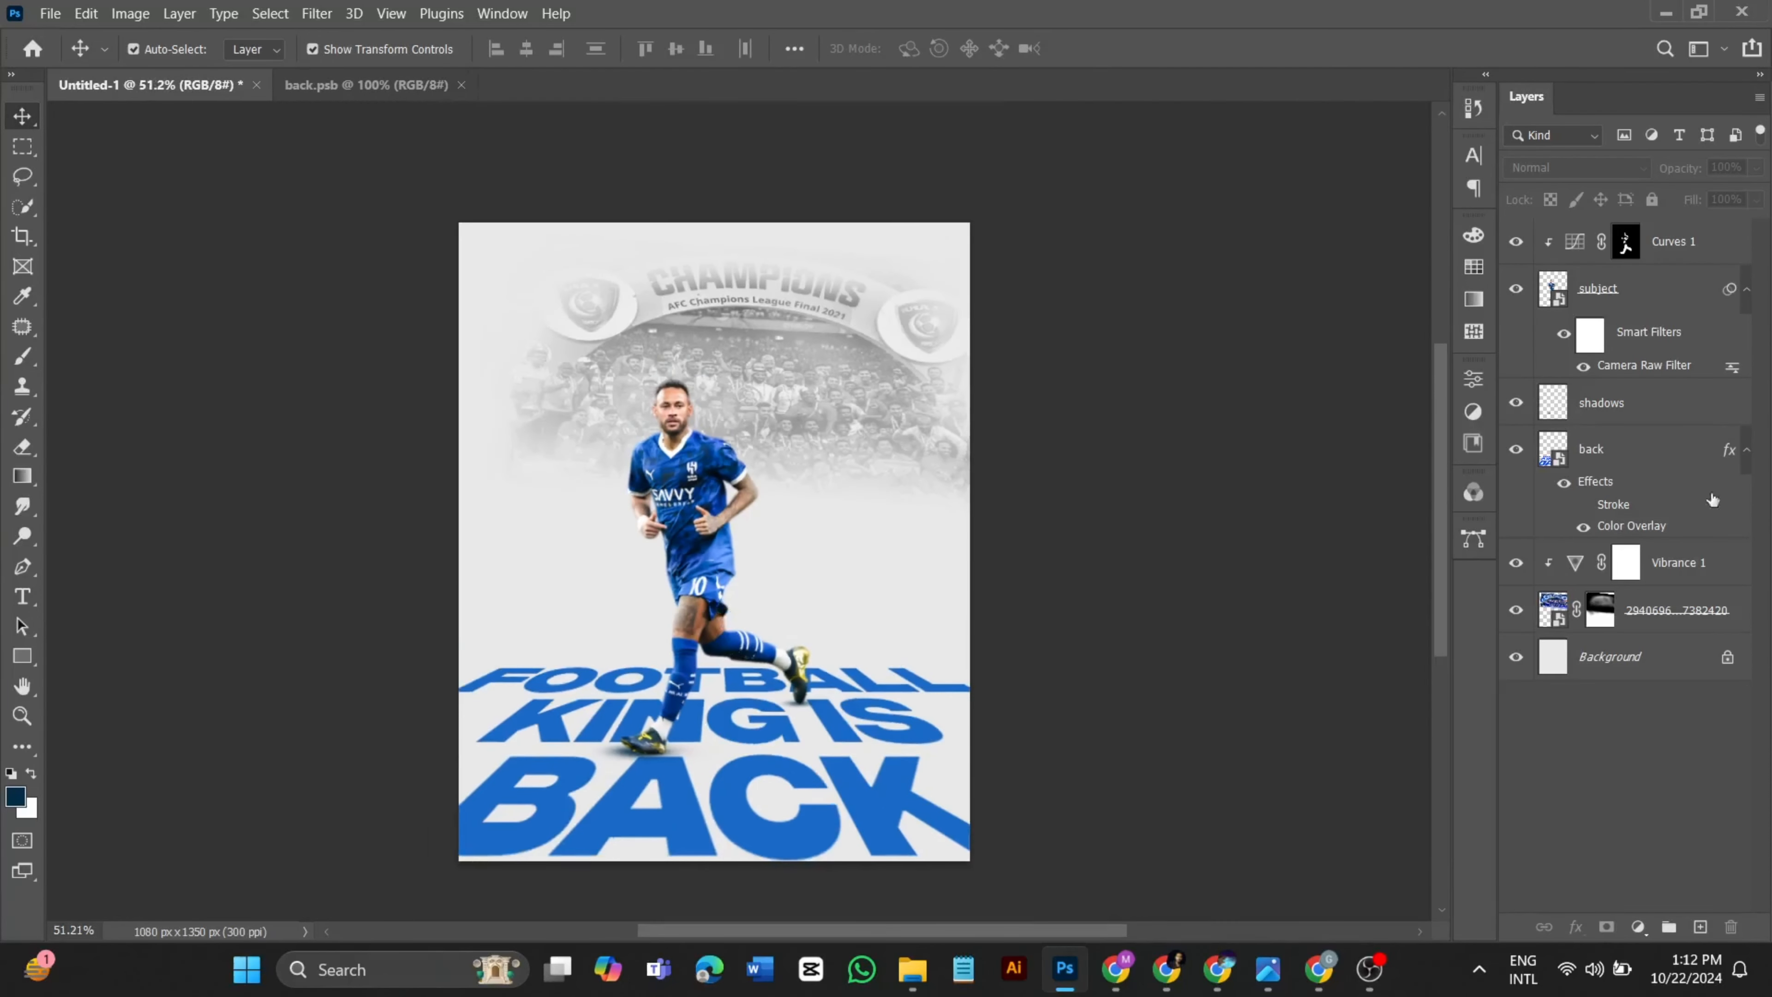
# - Add the white 24 pt title "NEYMAR JR" above all layers and place it centred at the top of the poster
pyautogui.click(1693, 244)
pyautogui.press('t')
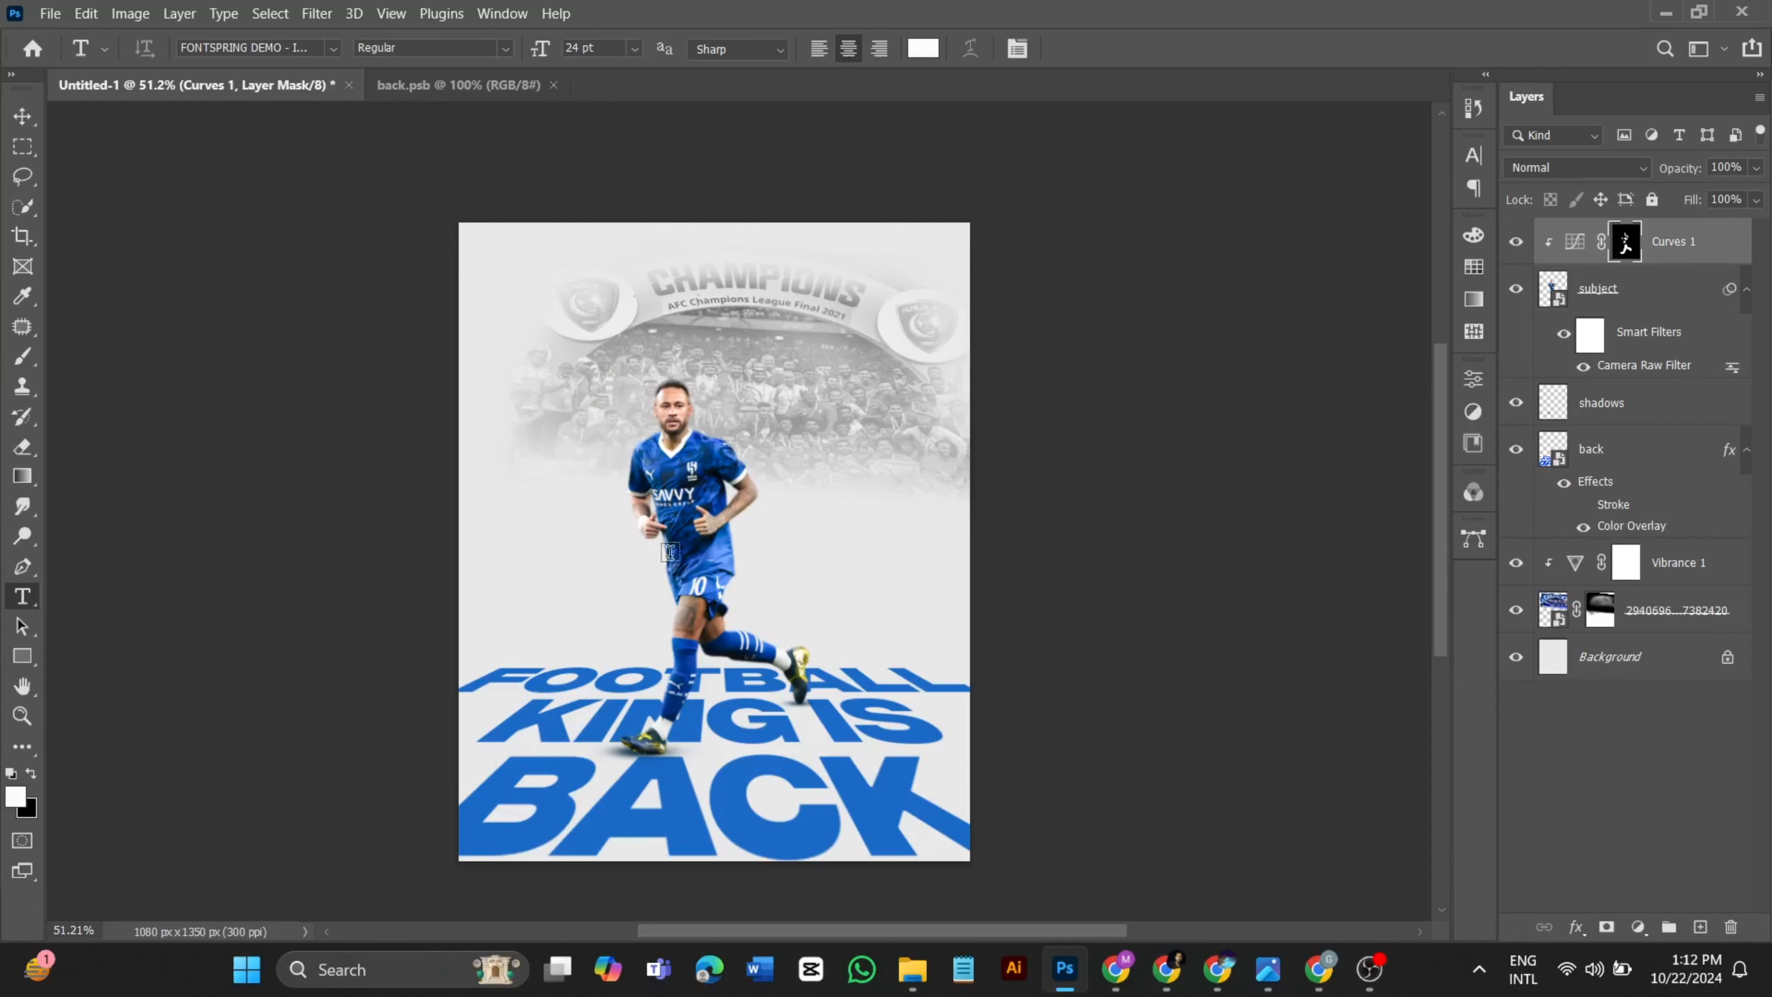
pyautogui.click(807, 537)
pyautogui.write('NEYM')
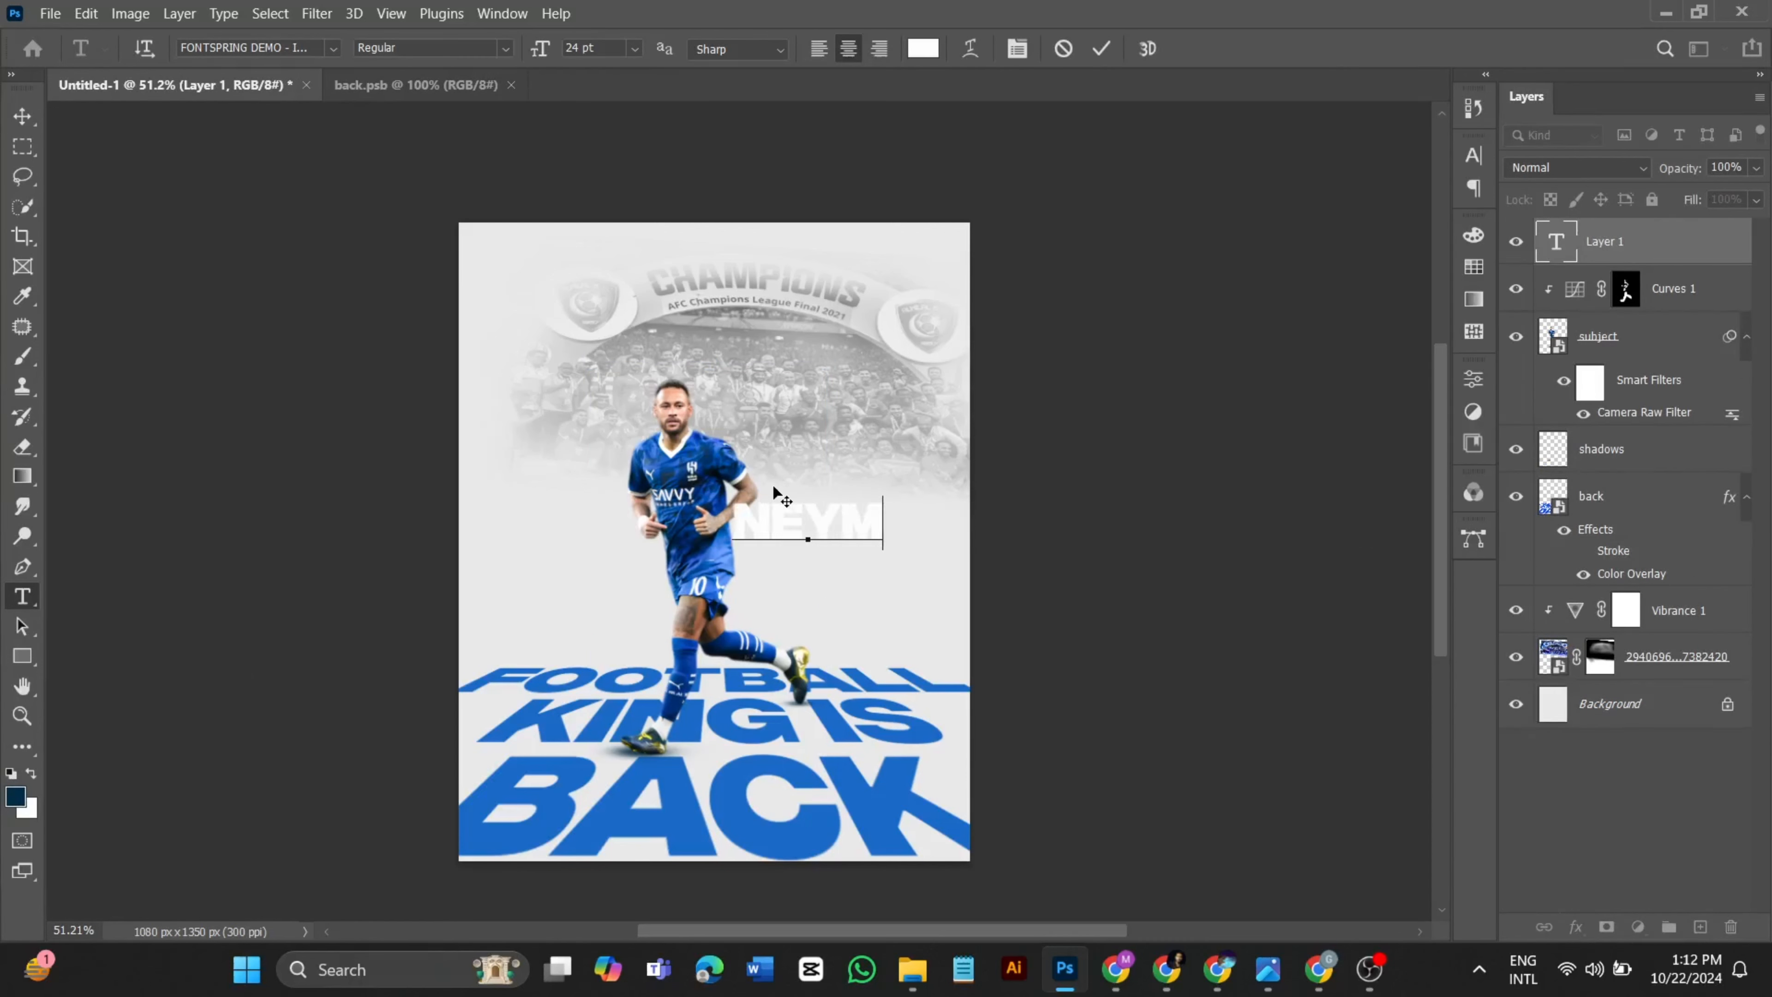
pyautogui.write('AR JR')
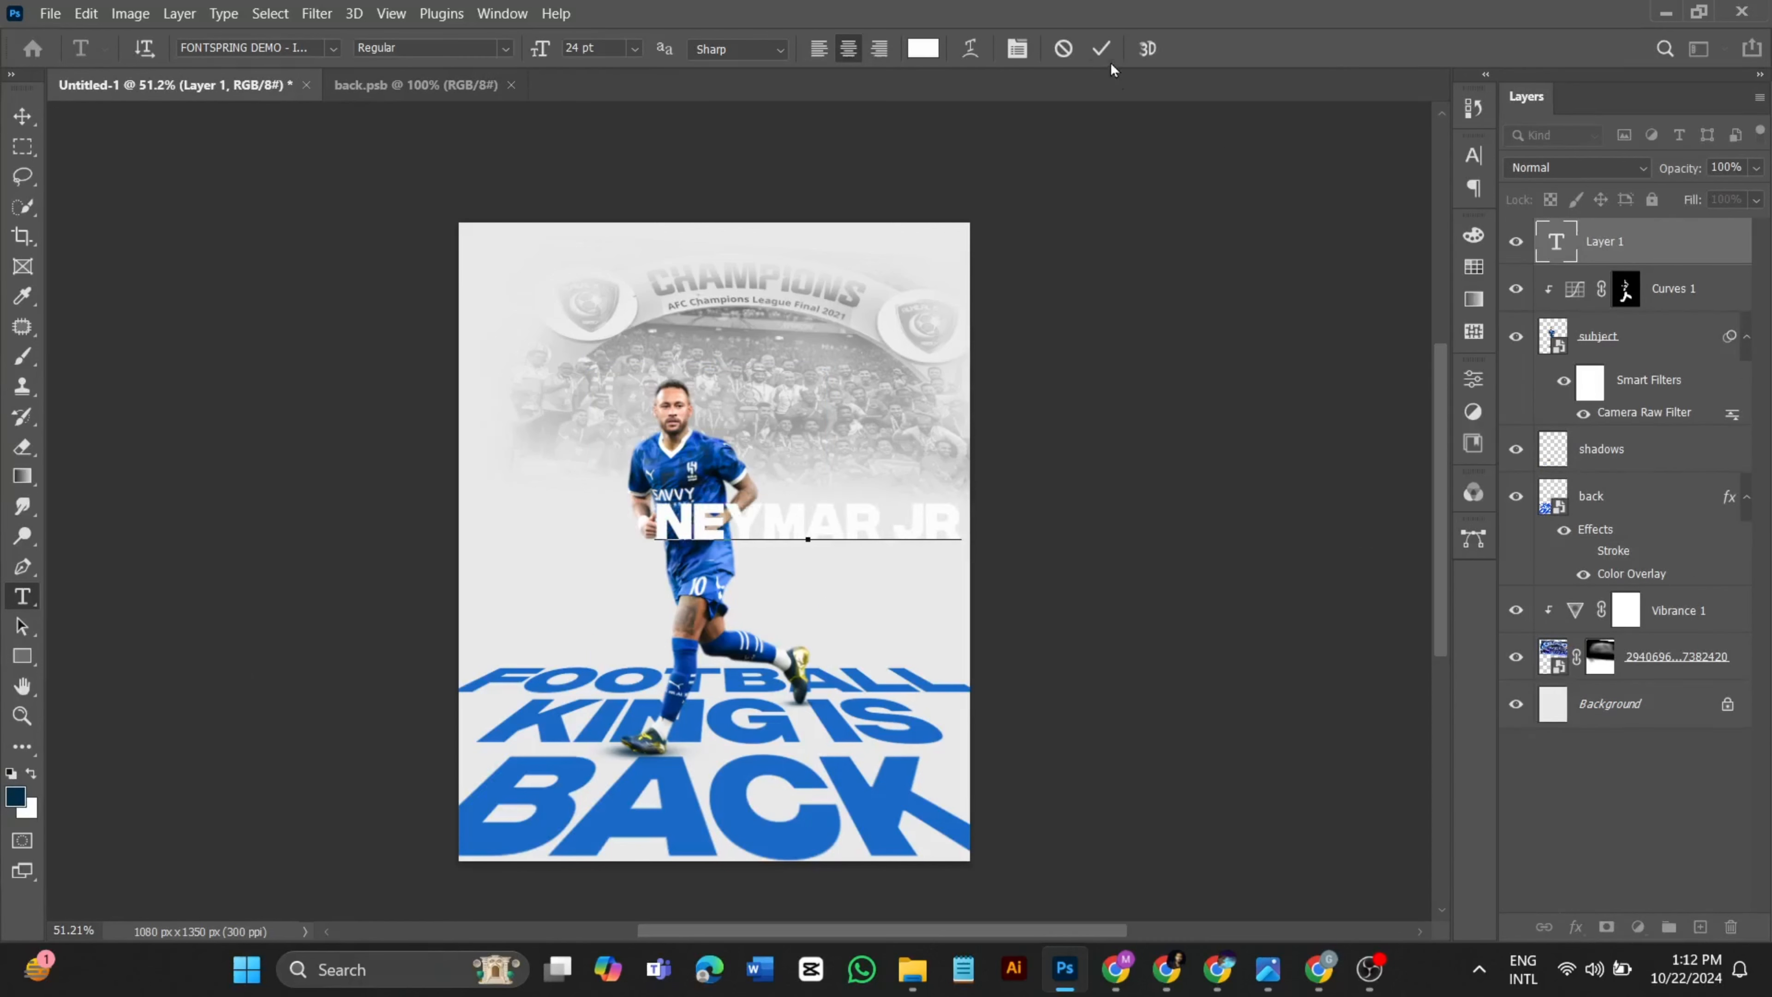
pyautogui.click(1102, 49)
pyautogui.press('v')
pyautogui.moveTo(863, 528); pyautogui.dragTo(766, 274)
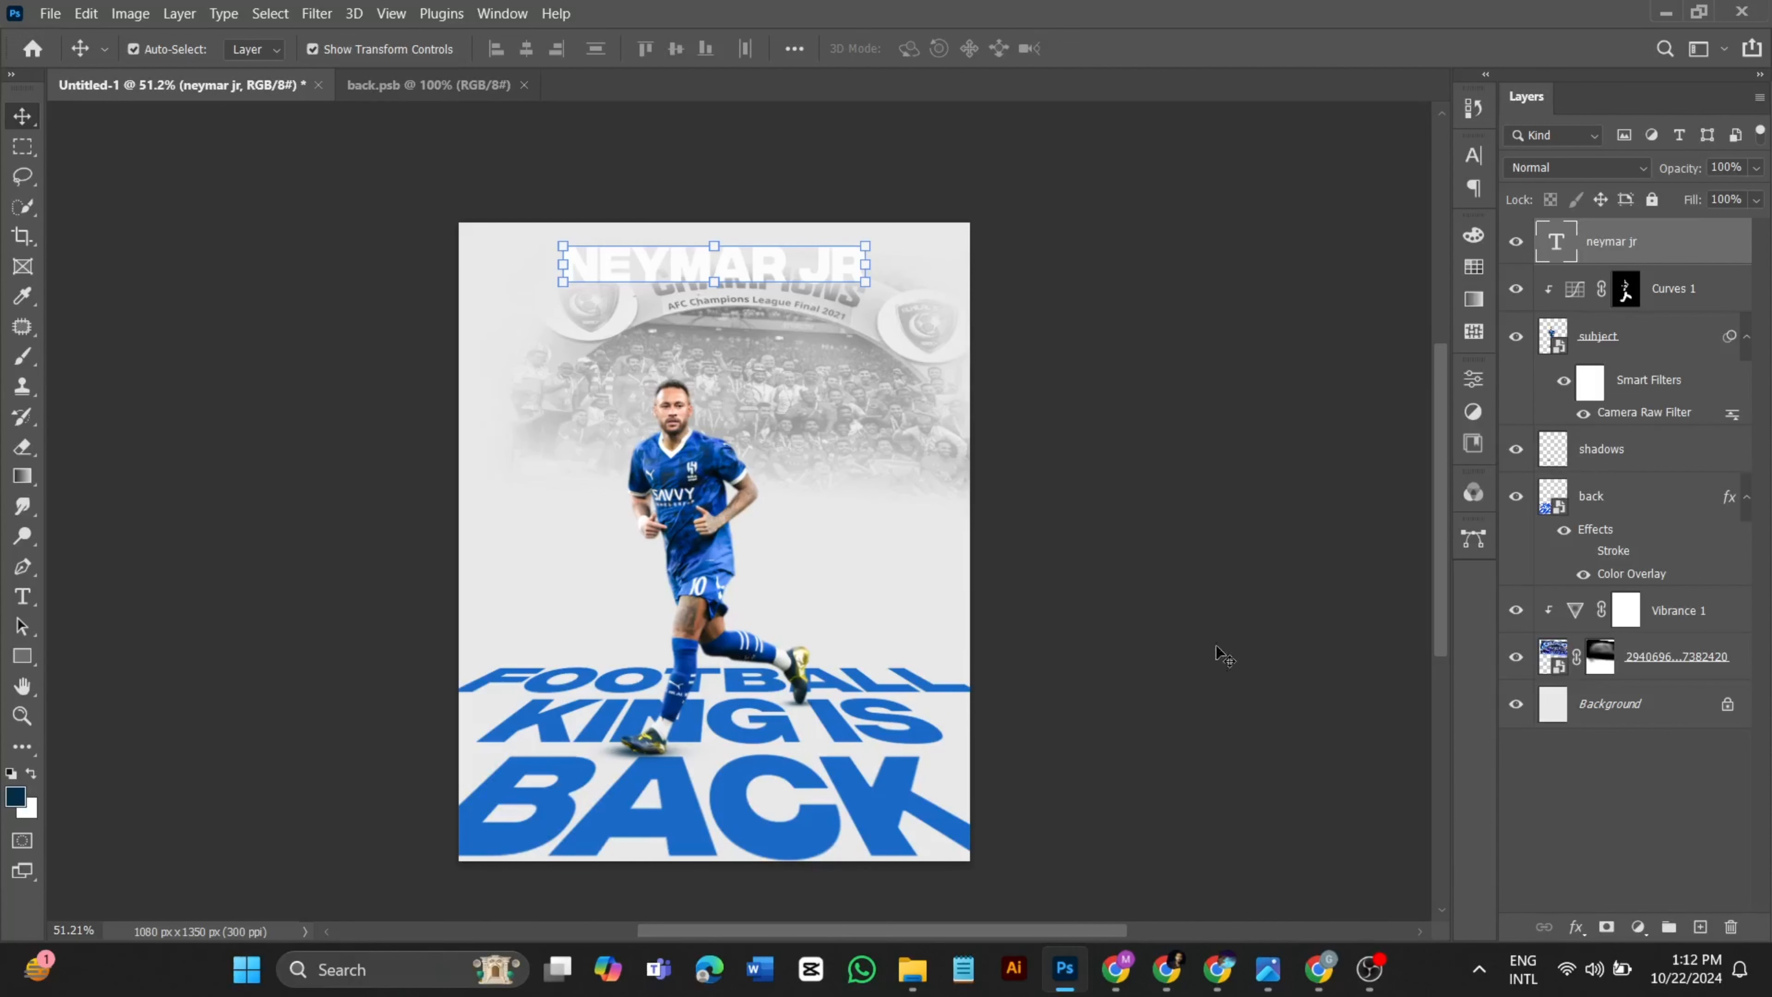
# - Shift the faded team photo slightly down and to the left so it clears the NEYMAR JR title
pyautogui.click(1624, 663)
pyautogui.moveTo(825, 407)
pyautogui.mouseDown()
pyautogui.moveTo(828, 437)
pyautogui.moveTo(812, 438)
pyautogui.mouseUp()
pyautogui.click(1302, 407)
pyautogui.scroll(-1, 1109, 490)
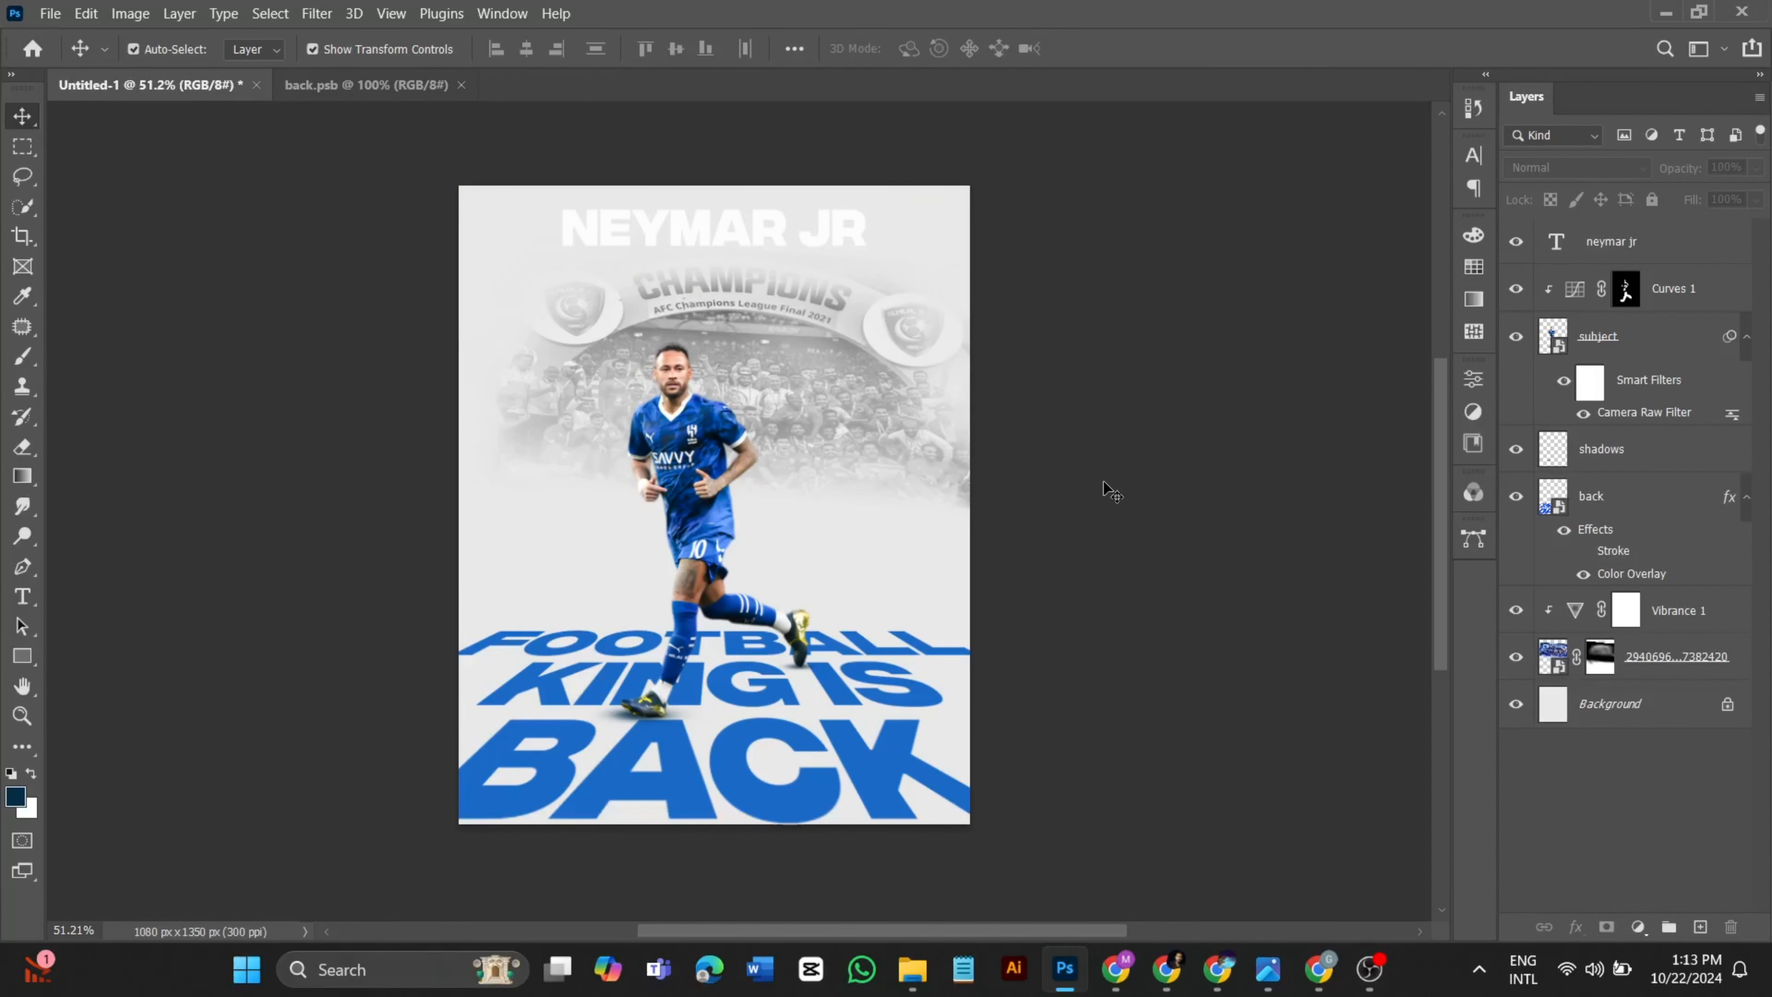
# - Recolour the NEYMAR JR title with the blue sampled from the word BACK
pyautogui.scroll(3, 1110, 491)
pyautogui.click(707, 321)
pyautogui.click(1473, 155)
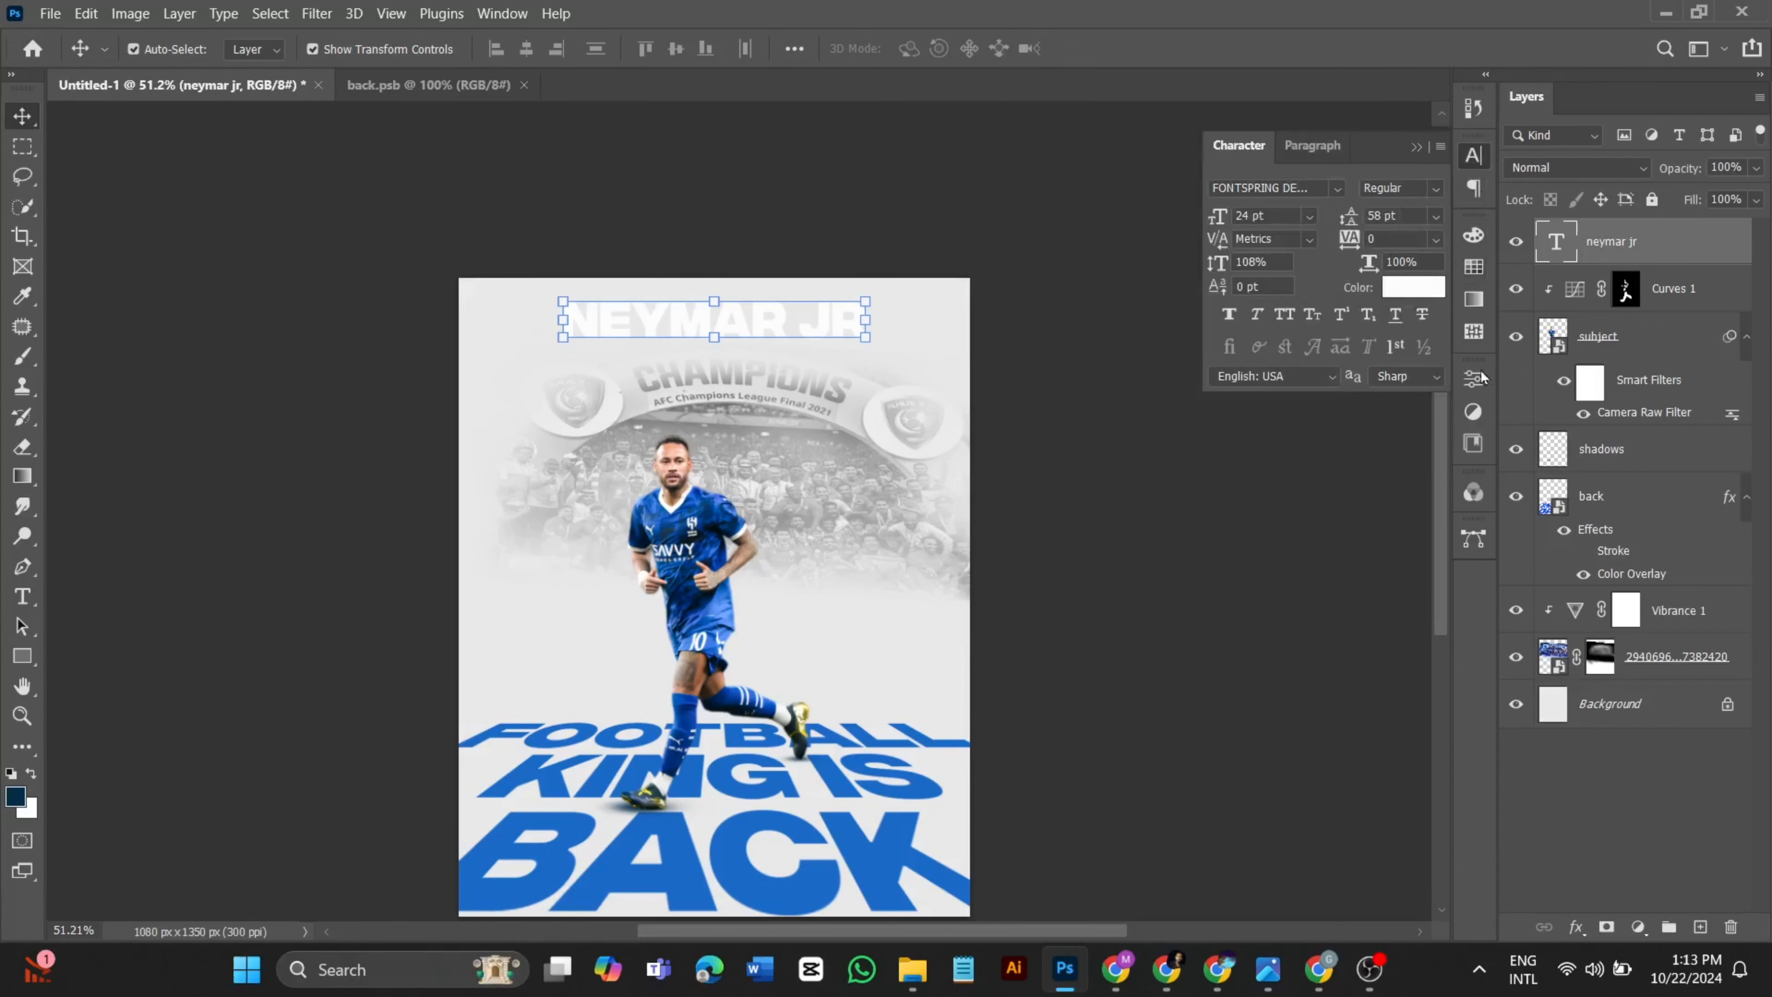
pyautogui.click(1412, 285)
pyautogui.click(764, 871)
pyautogui.click(1630, 268)
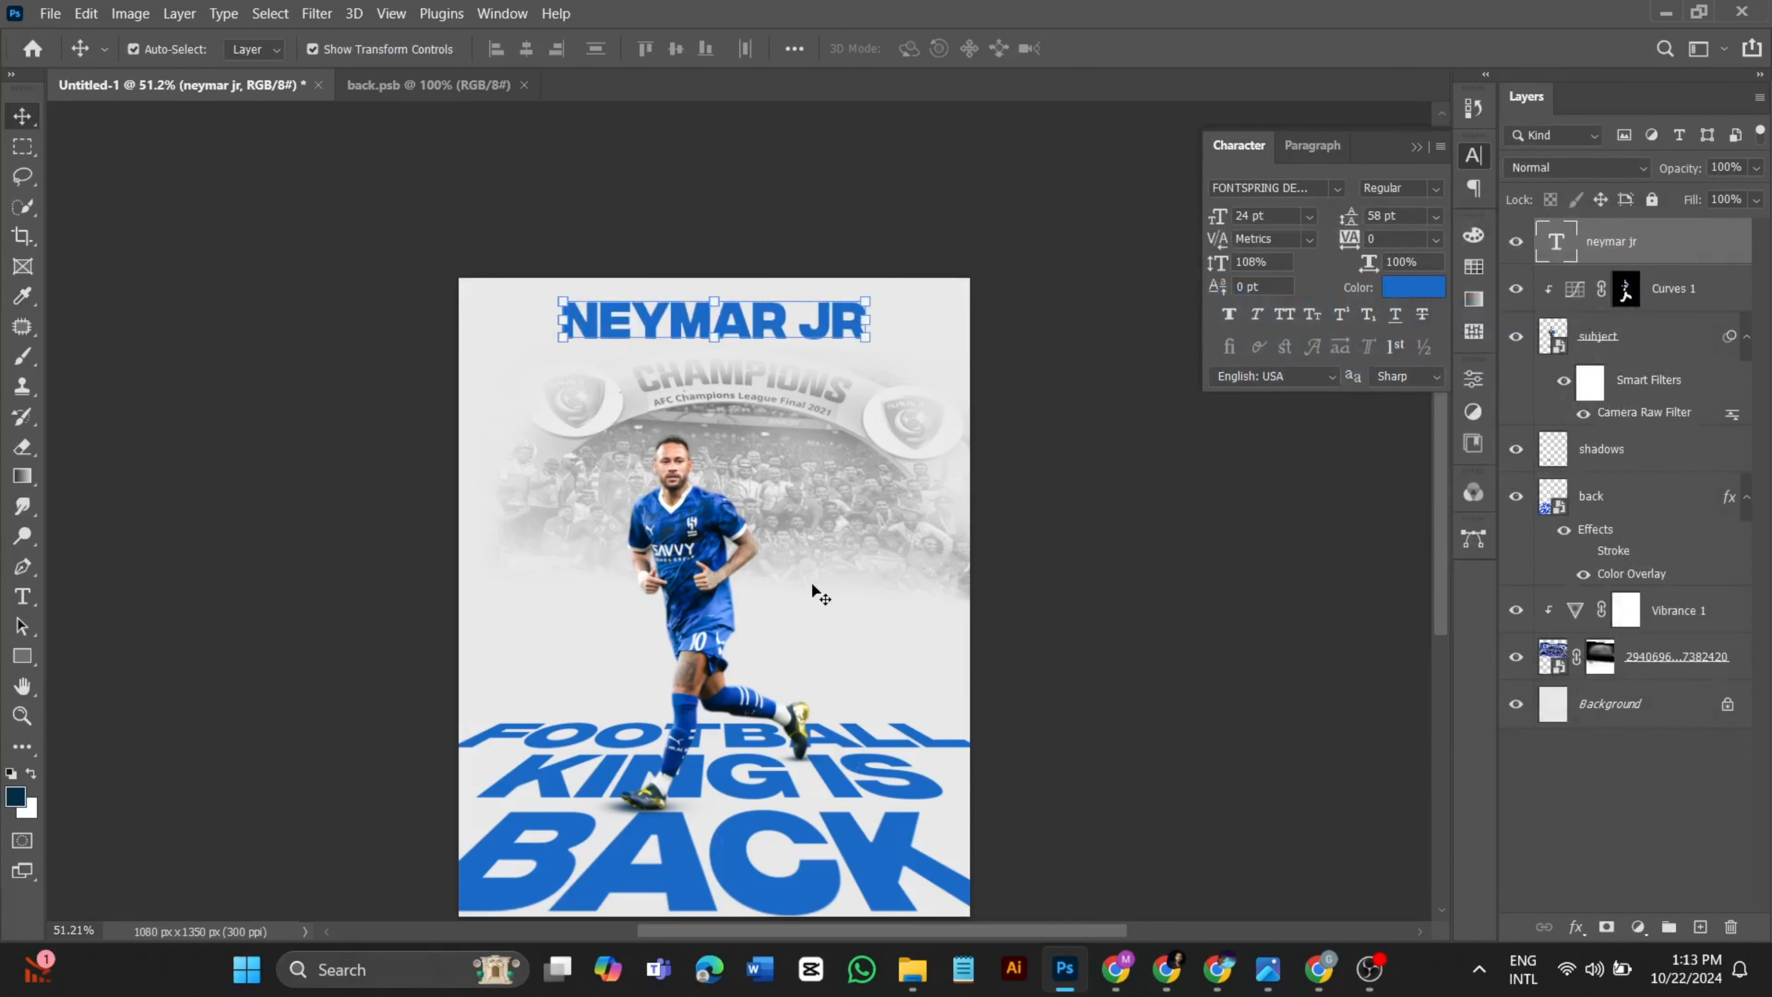
# - Recolour only the word JR in the title to dark olive #393100
pyautogui.doubleClick(842, 334)
pyautogui.doubleClick(811, 325)
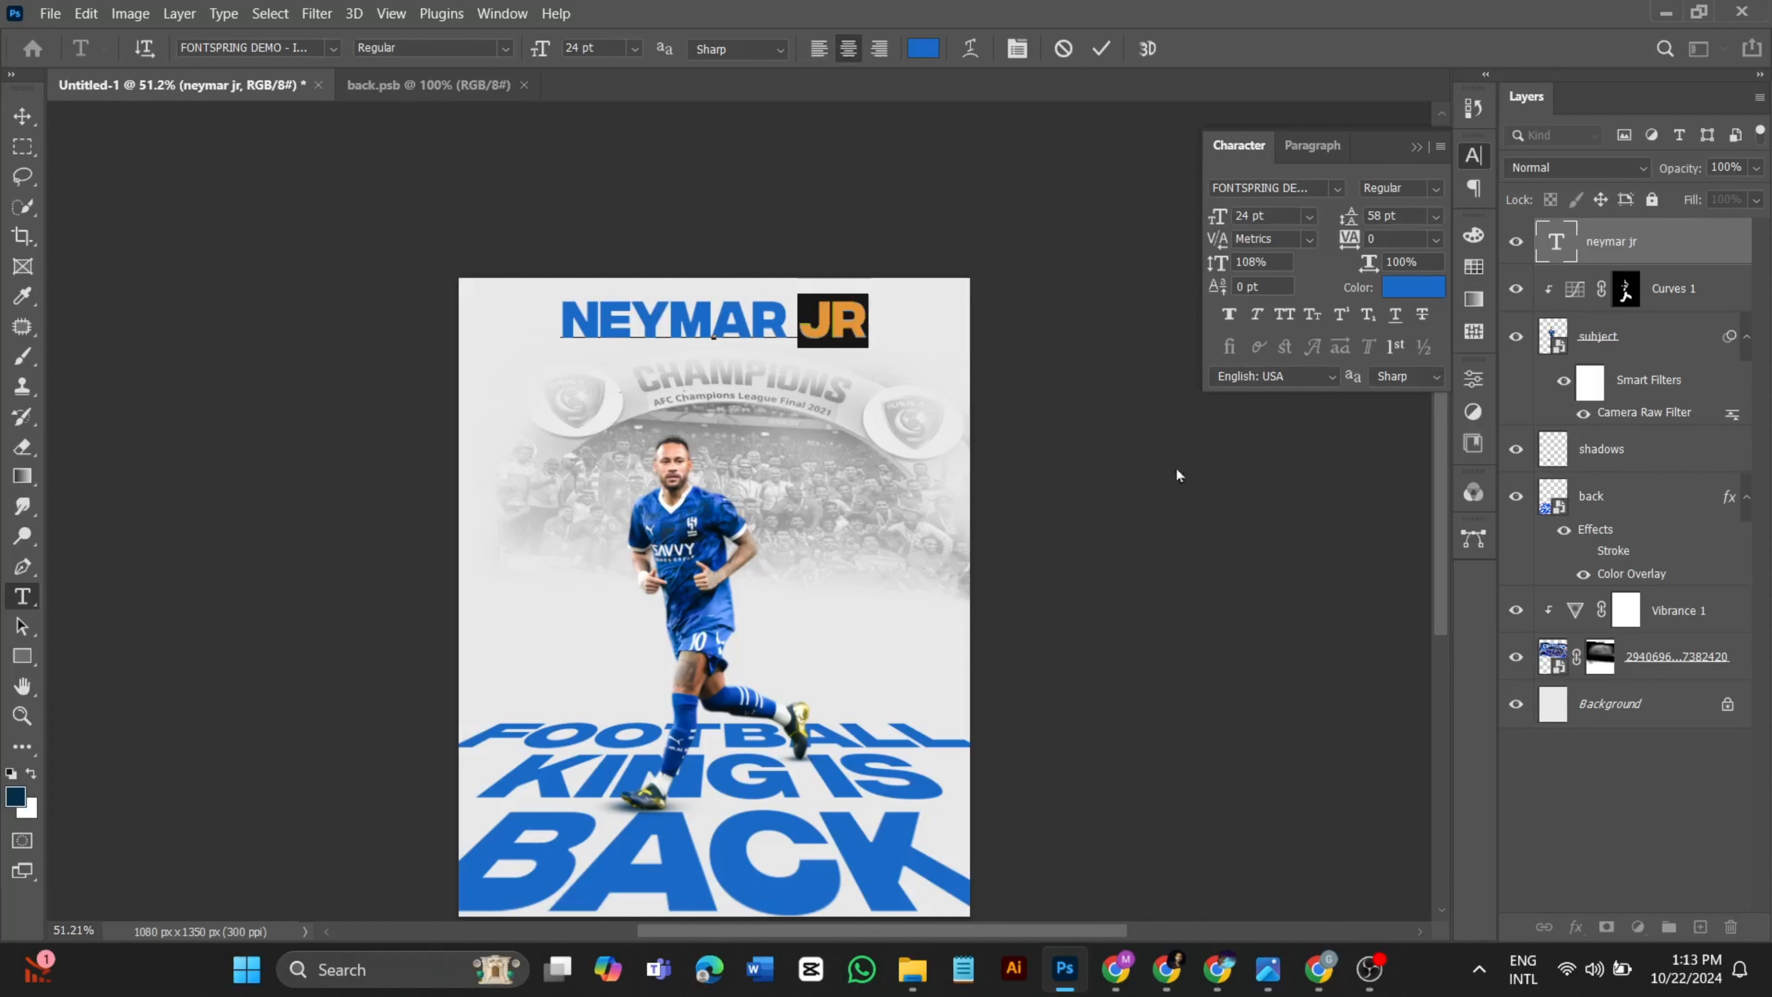
pyautogui.click(1412, 288)
pyautogui.click(803, 711)
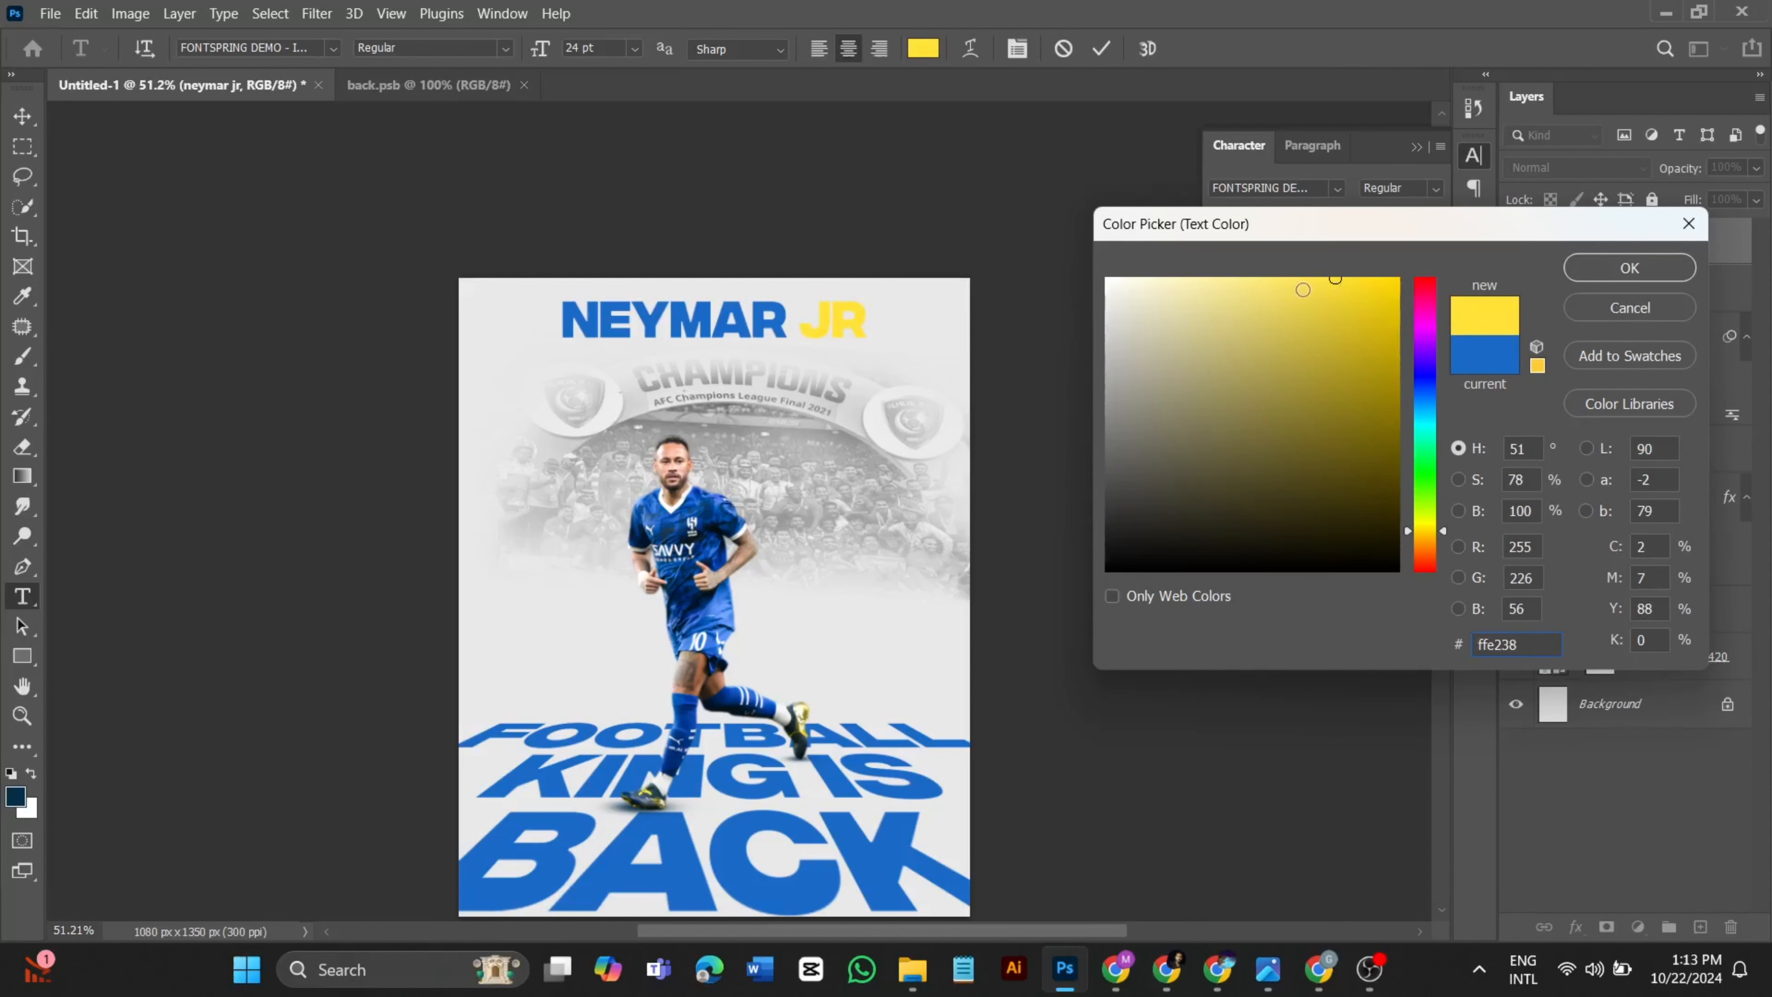
pyautogui.moveTo(1303, 290)
pyautogui.mouseDown()
pyautogui.moveTo(1195, 279)
pyautogui.moveTo(1384, 386)
pyautogui.moveTo(1398, 422)
pyautogui.moveTo(1397, 339)
pyautogui.moveTo(1415, 340)
pyautogui.moveTo(1376, 517)
pyautogui.moveTo(1413, 506)
pyautogui.mouseUp()
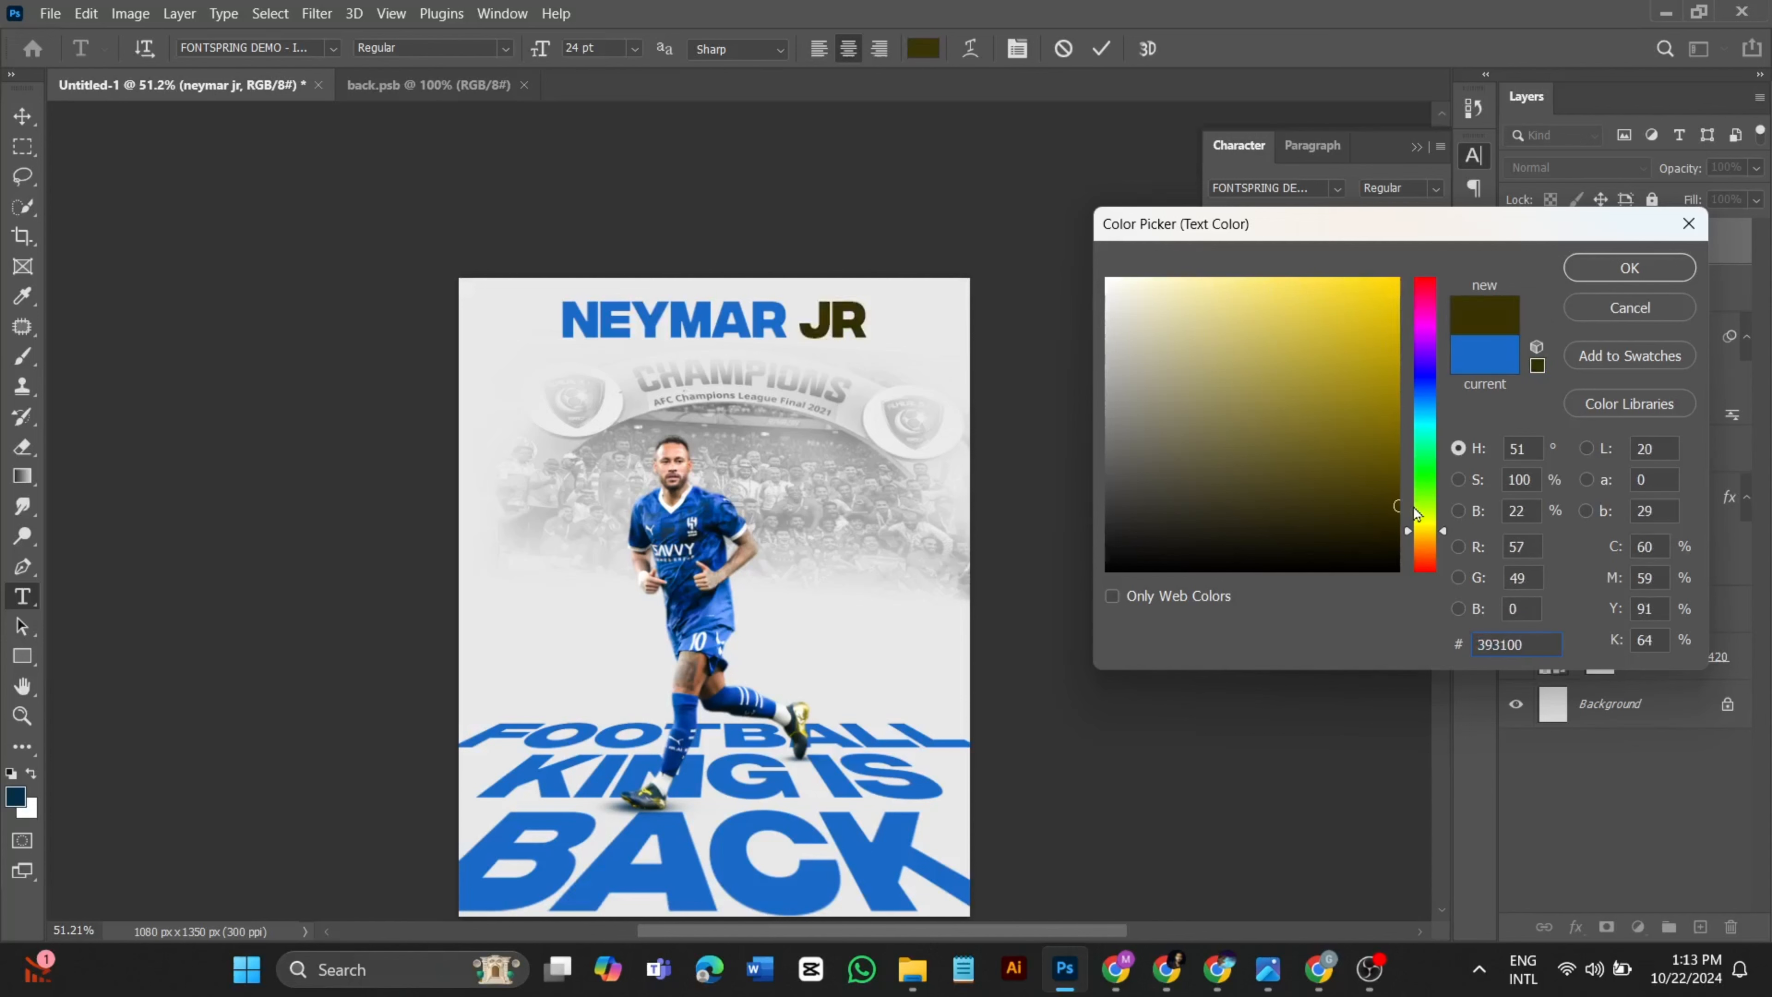
pyautogui.click(1622, 273)
pyautogui.scroll(-1, 1017, 395)
pyautogui.click(1042, 399)
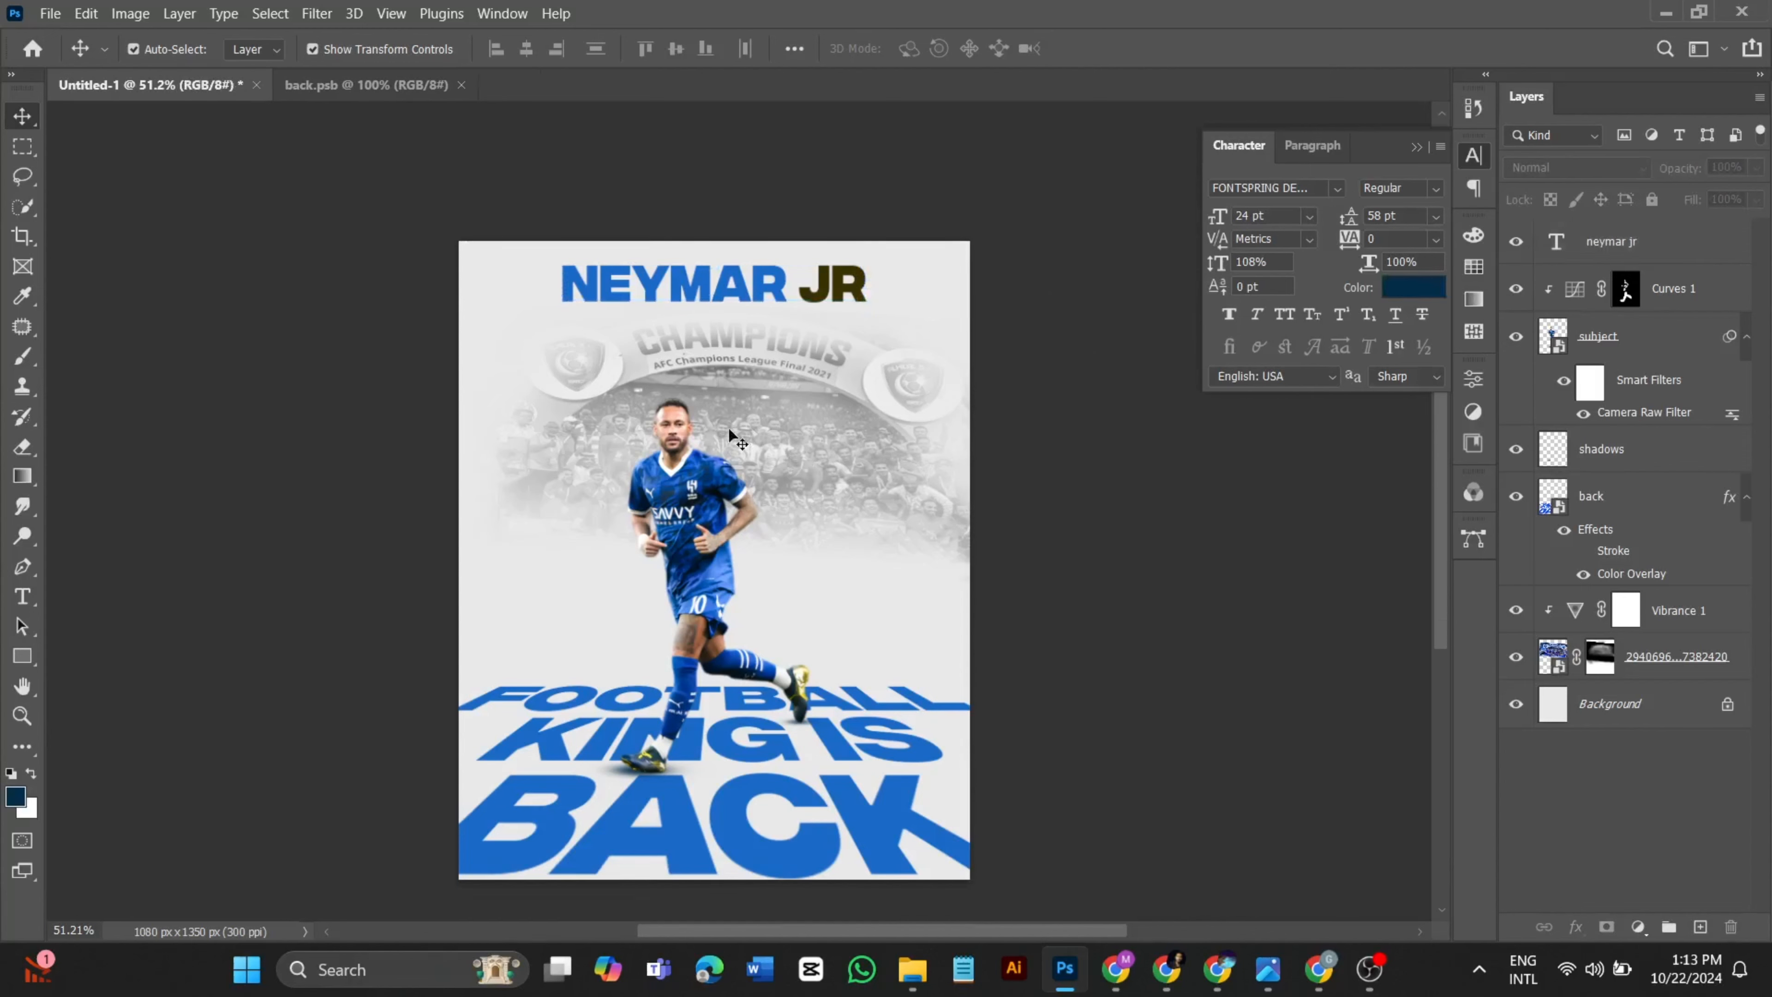
# - Change the word JR in the title to black and deselect the text layer
pyautogui.scroll(2, 551, 411)
pyautogui.scroll(-2, 690, 458)
pyautogui.doubleClick(807, 294)
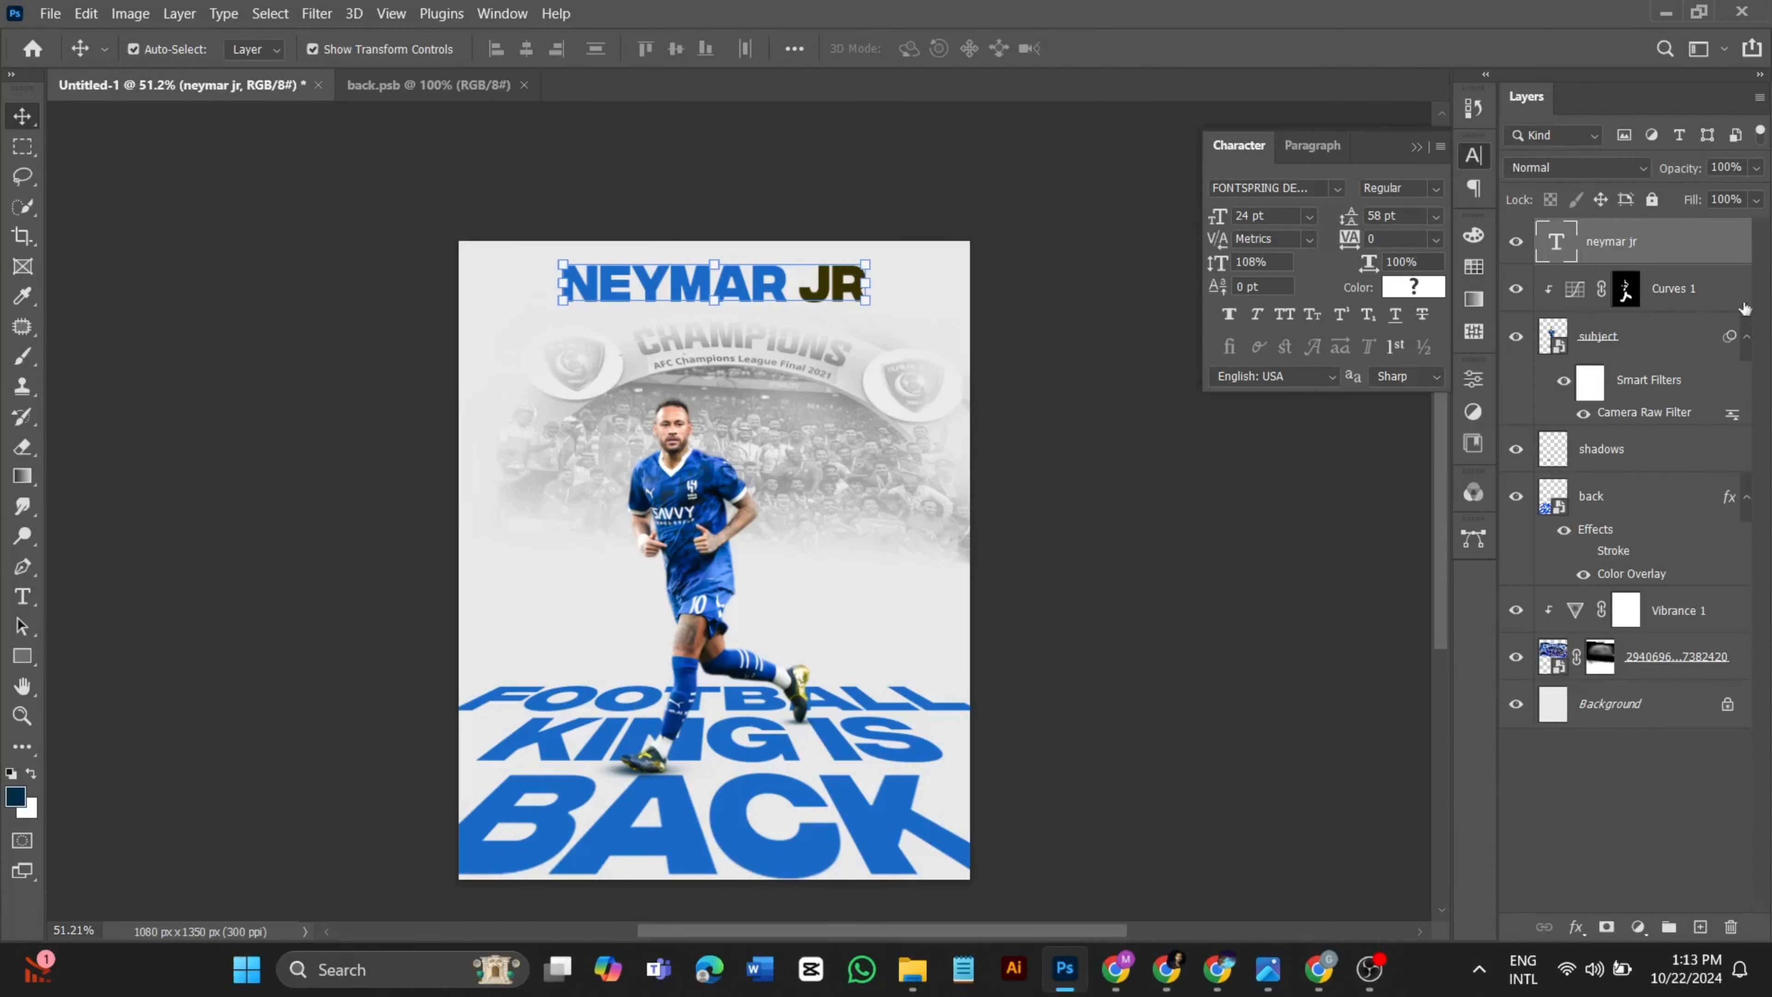
pyautogui.moveTo(803, 287); pyautogui.dragTo(819, 284)
pyautogui.click(1427, 286)
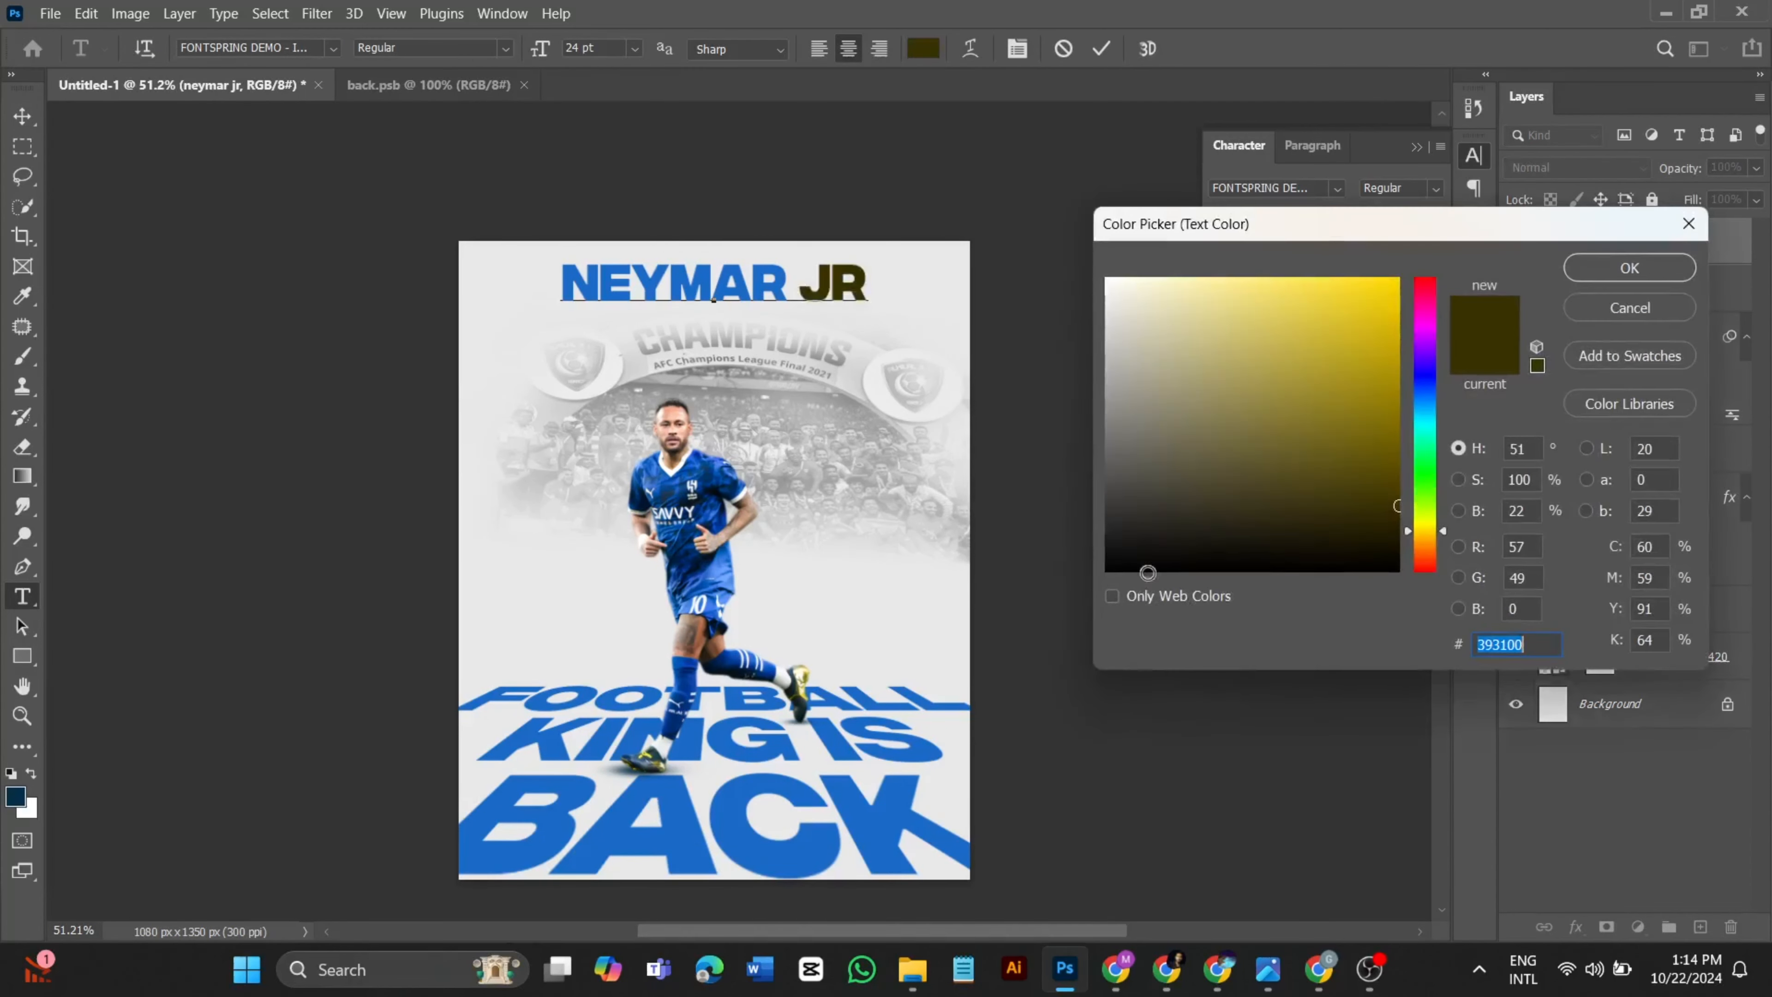
pyautogui.click(1146, 571)
pyautogui.click(1626, 271)
pyautogui.click(22, 117)
pyautogui.click(1095, 278)
pyautogui.scroll(-1, 385, 497)
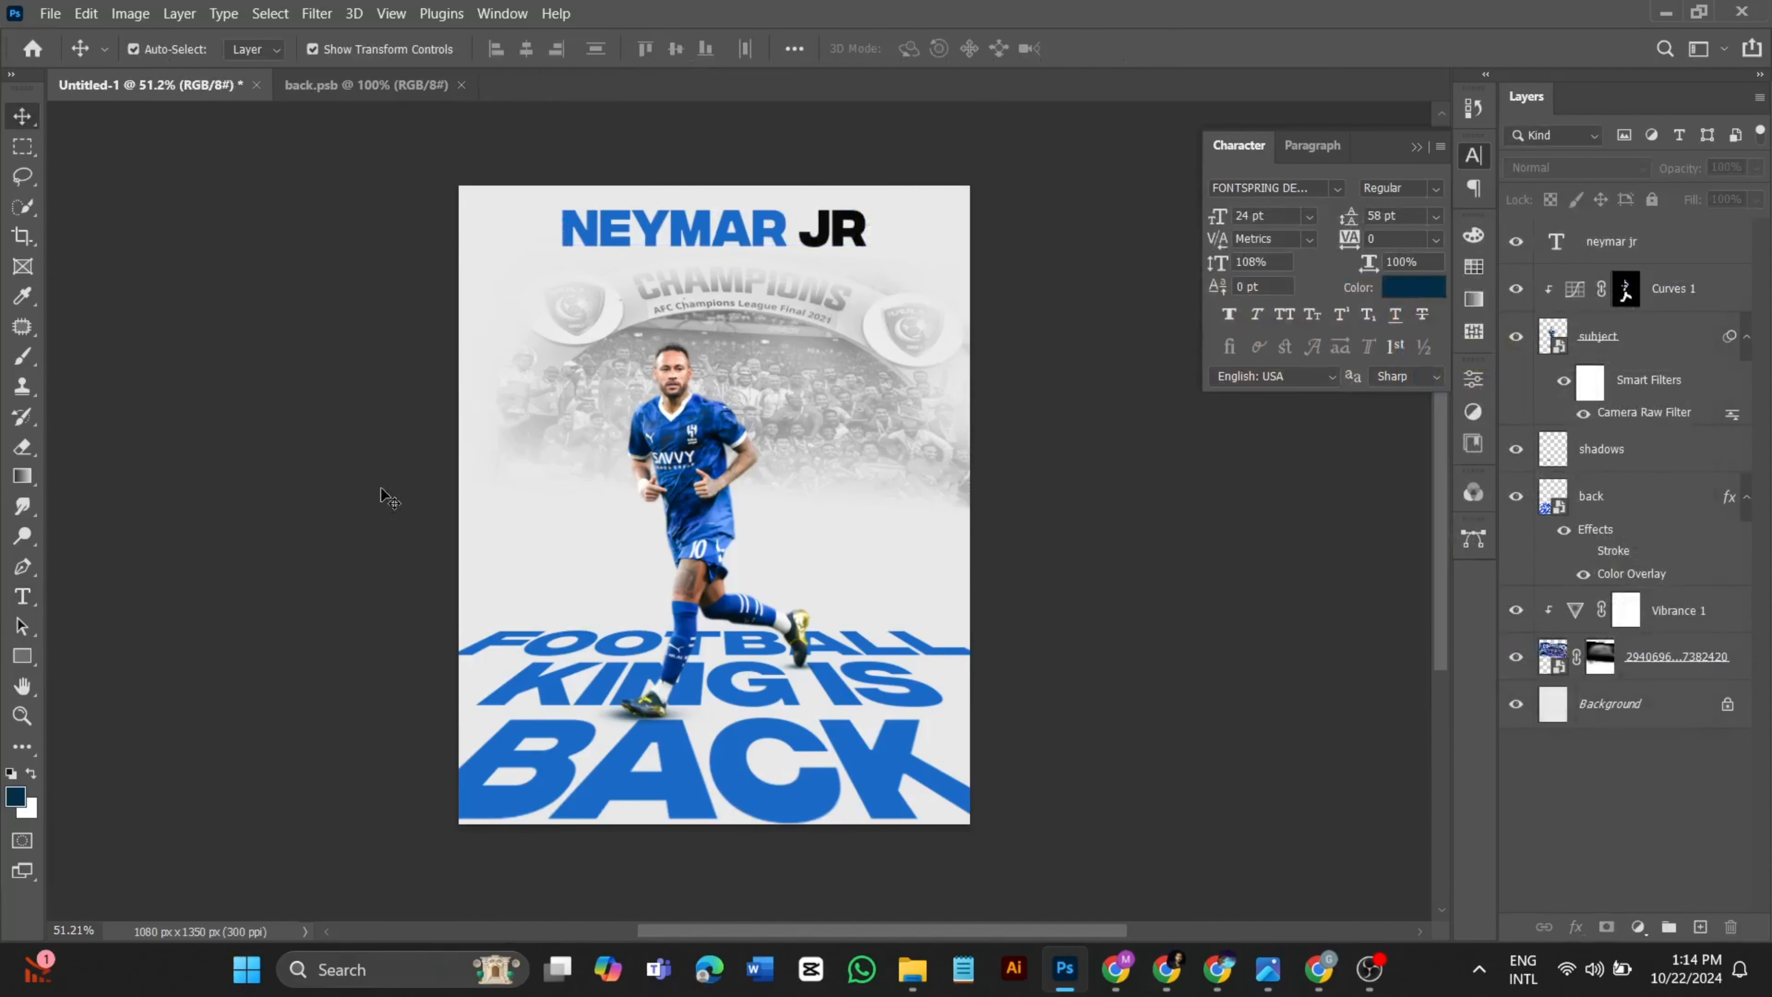
pyautogui.scroll(1, 841, 403)
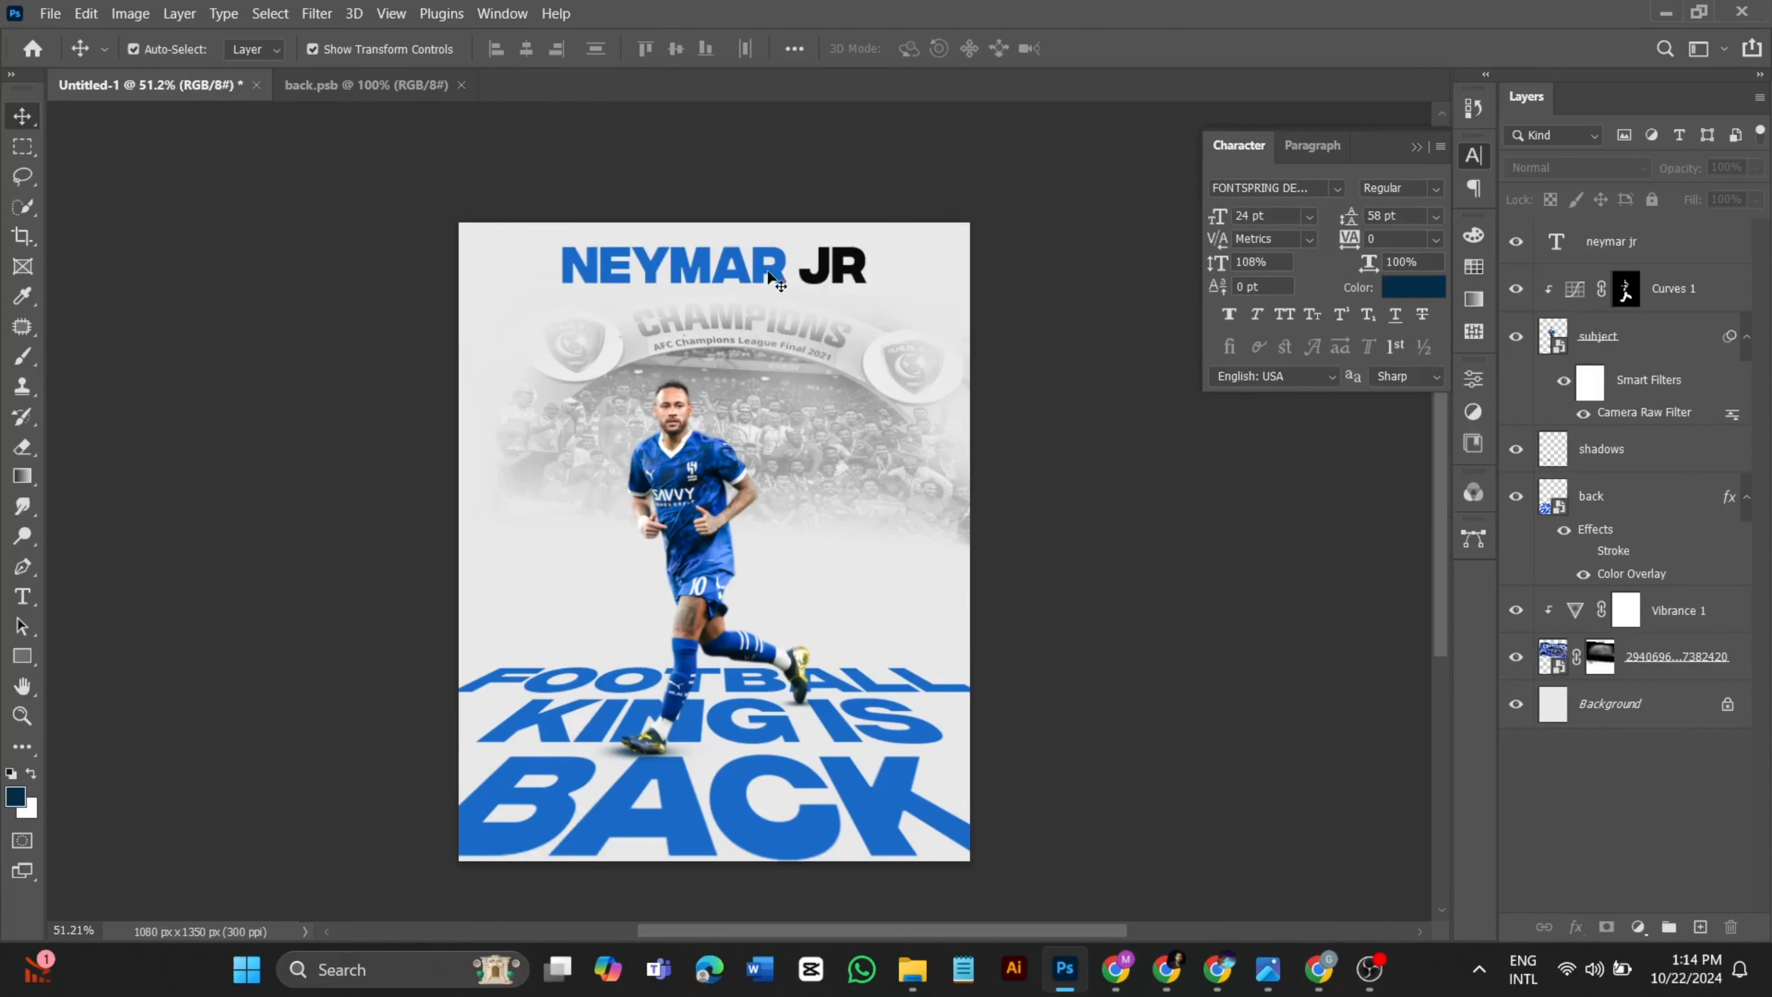
# - Scale the NEYMAR JR title down to 66.65%, nudge it up toward the poster's upper edge and deselect it
pyautogui.click(771, 273)
pyautogui.moveTo(865, 283); pyautogui.dragTo(753, 269)
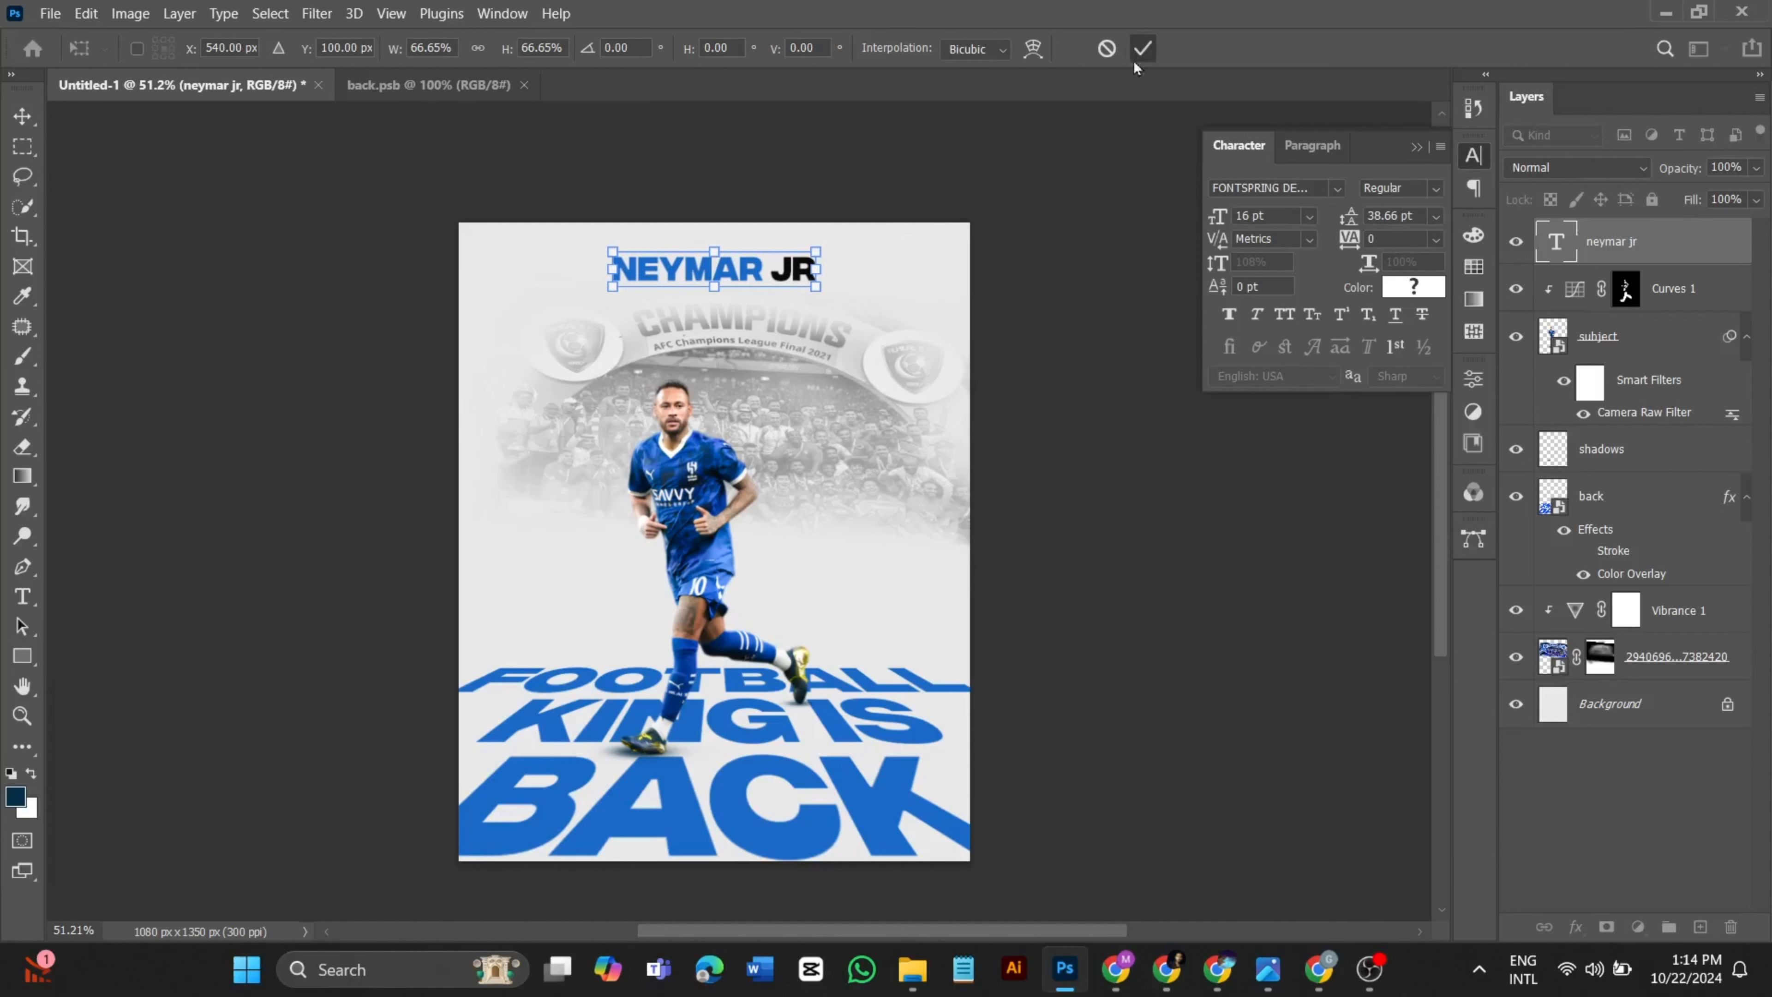
pyautogui.click(1141, 49)
pyautogui.hotkey('shift', 'Up')
pyautogui.hotkey('shift', 'Up')
pyautogui.hotkey('shift', 'Up')
pyautogui.hotkey('shift', 'Up')
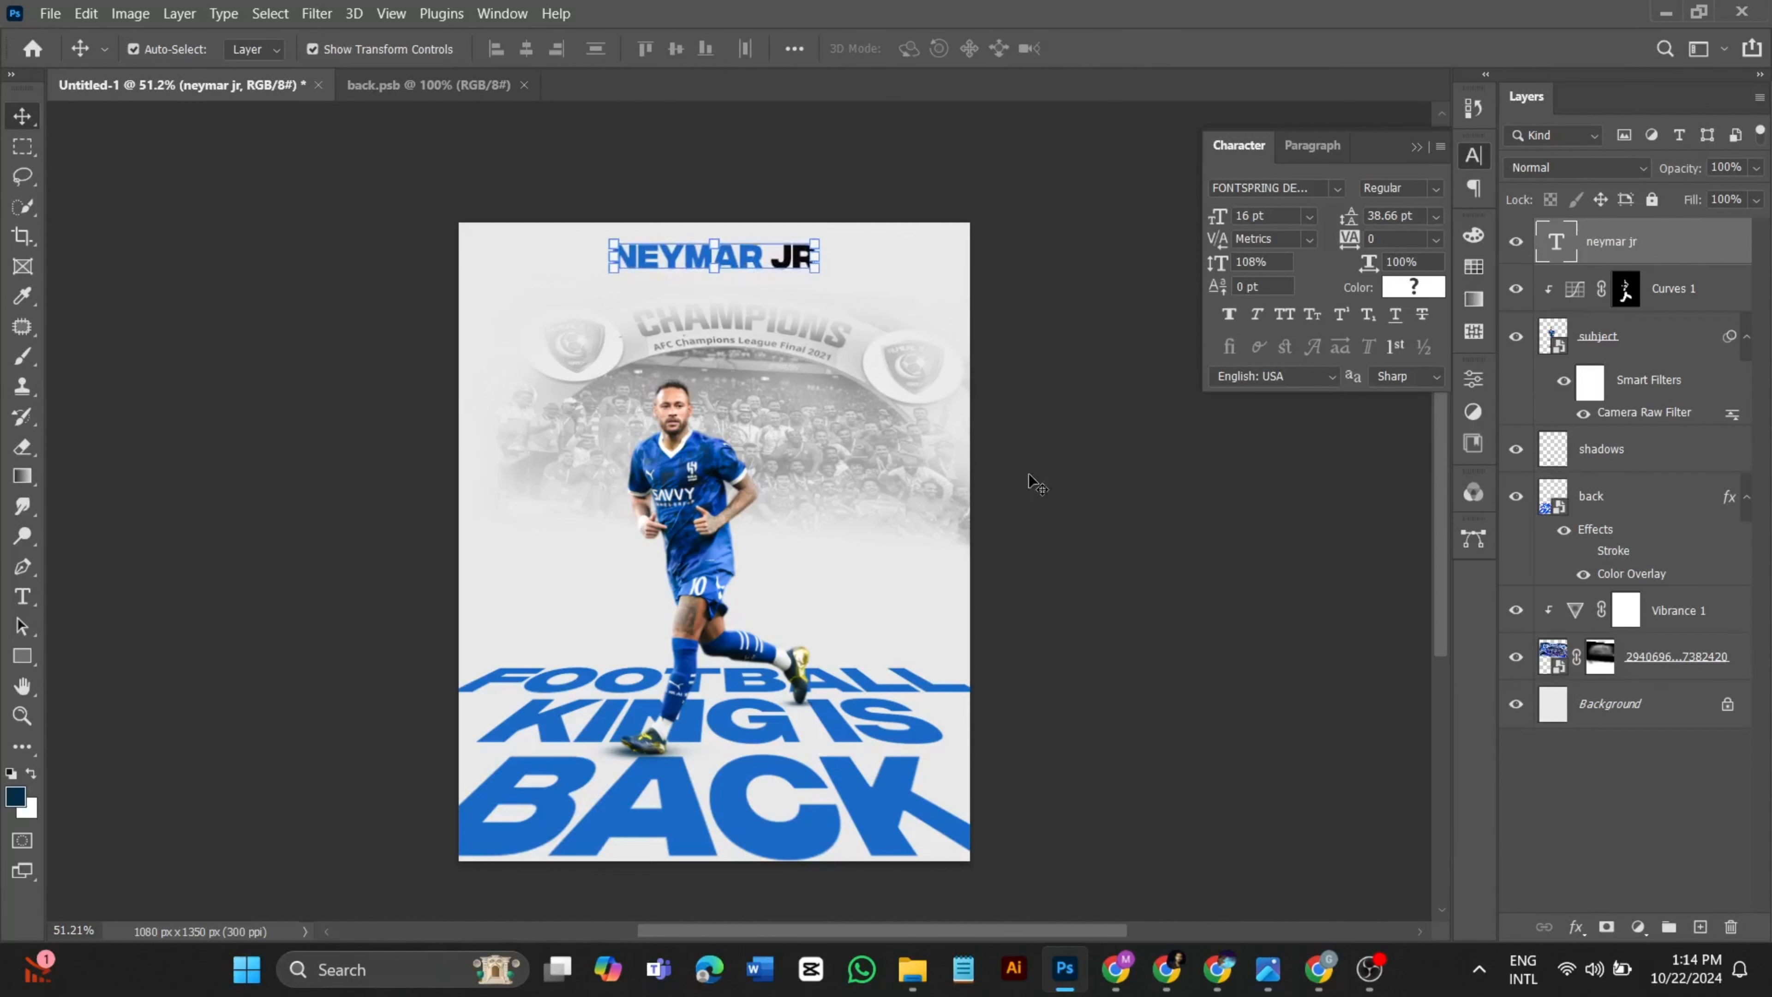
pyautogui.click(1031, 478)
# - Add a centred text line reading Al-hilal below the NEYMAR JR title
pyautogui.press('t')
pyautogui.click(706, 345)
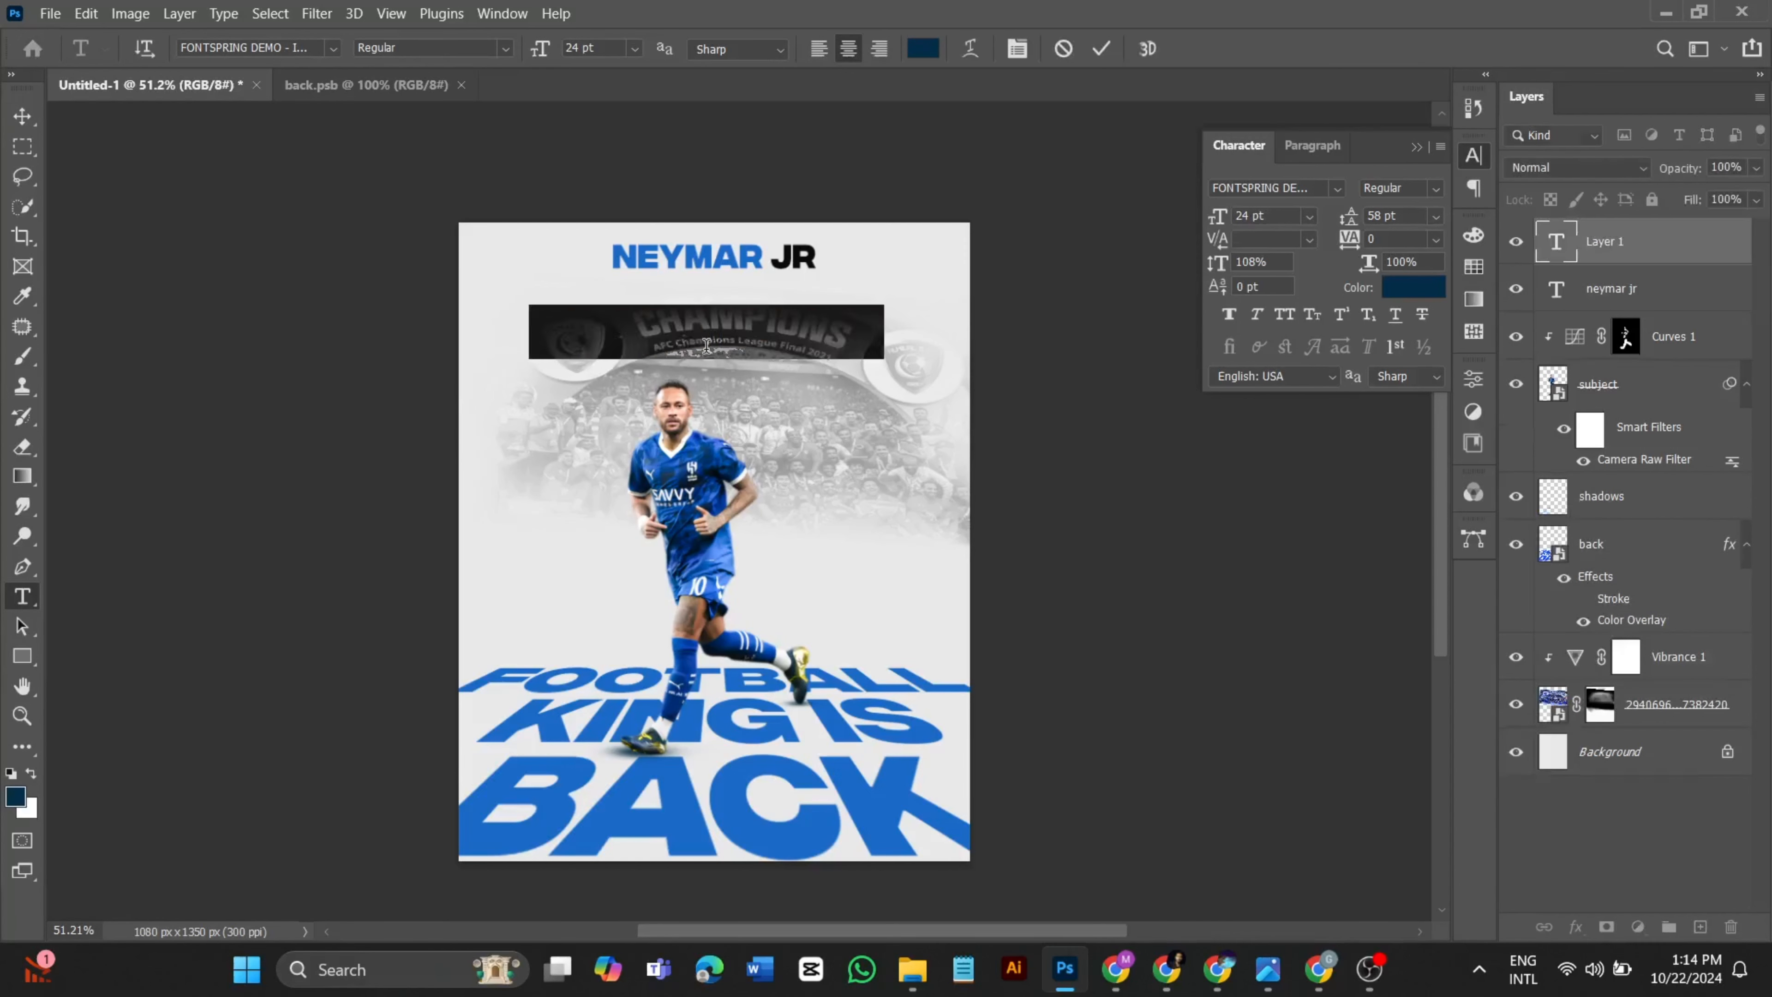
pyautogui.write('AL')
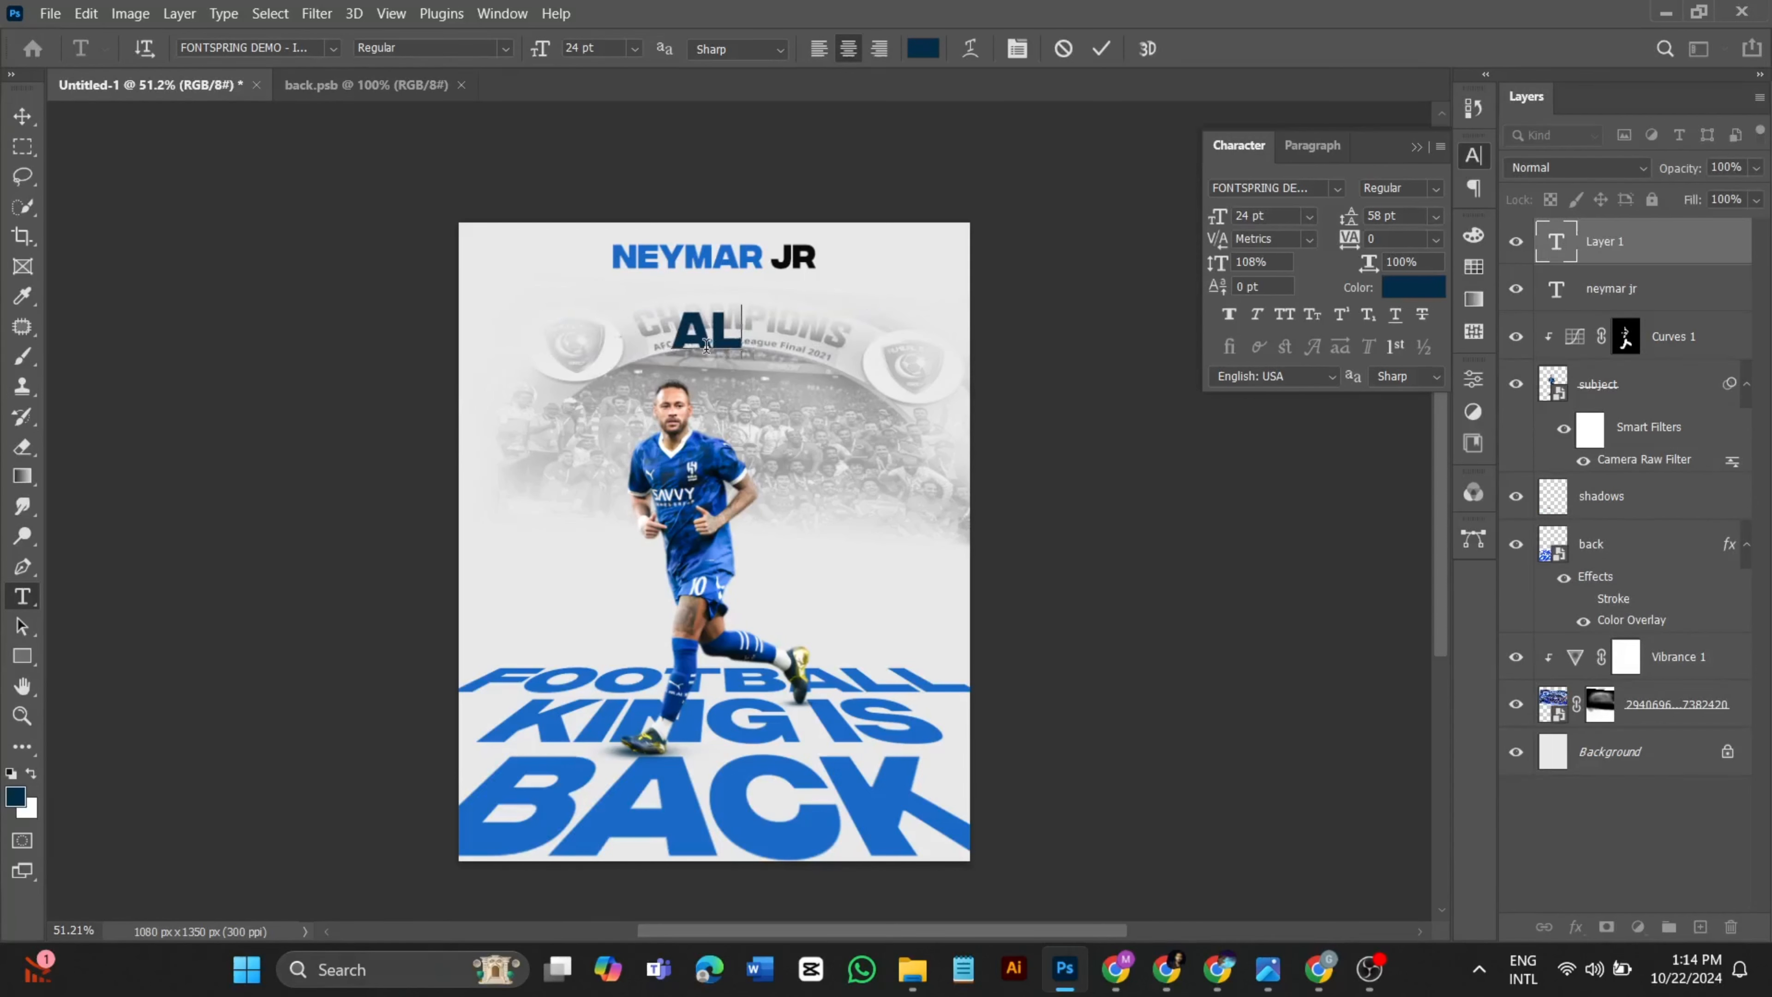
pyautogui.write(' HILAL')
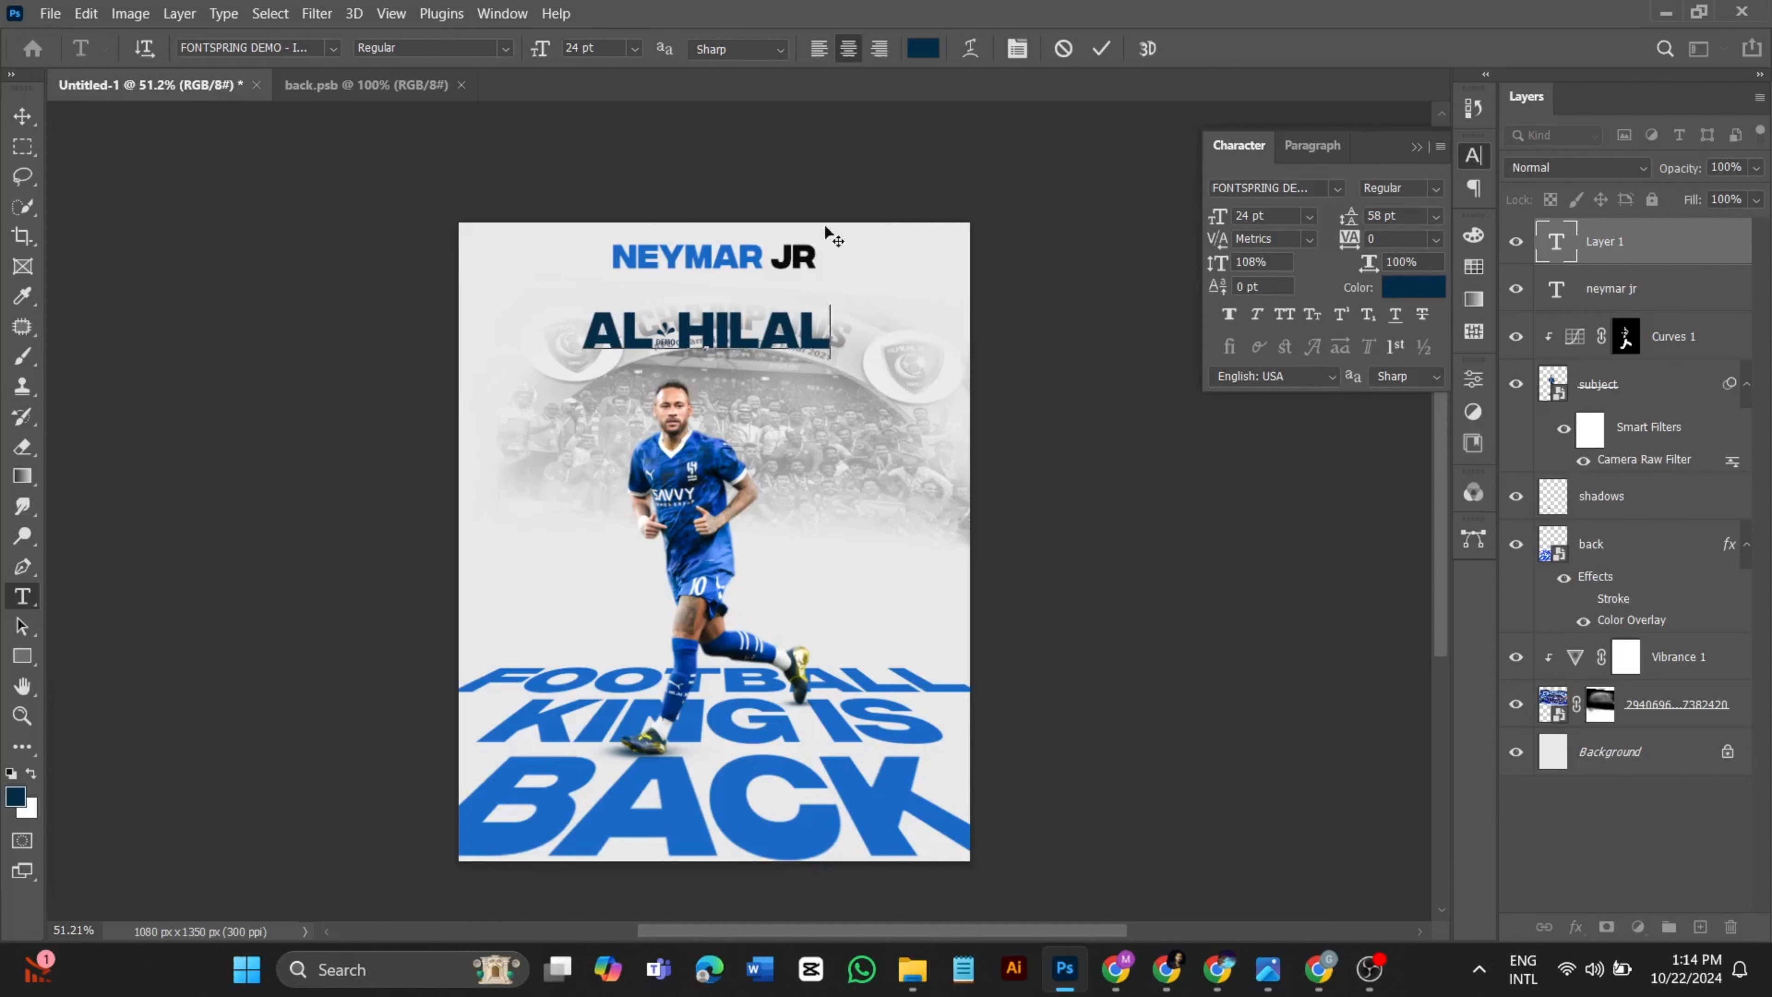
pyautogui.click(1094, 51)
# - Change the Al-hilal text to the Times New Roman font and apply All Caps to it
pyautogui.click(1336, 188)
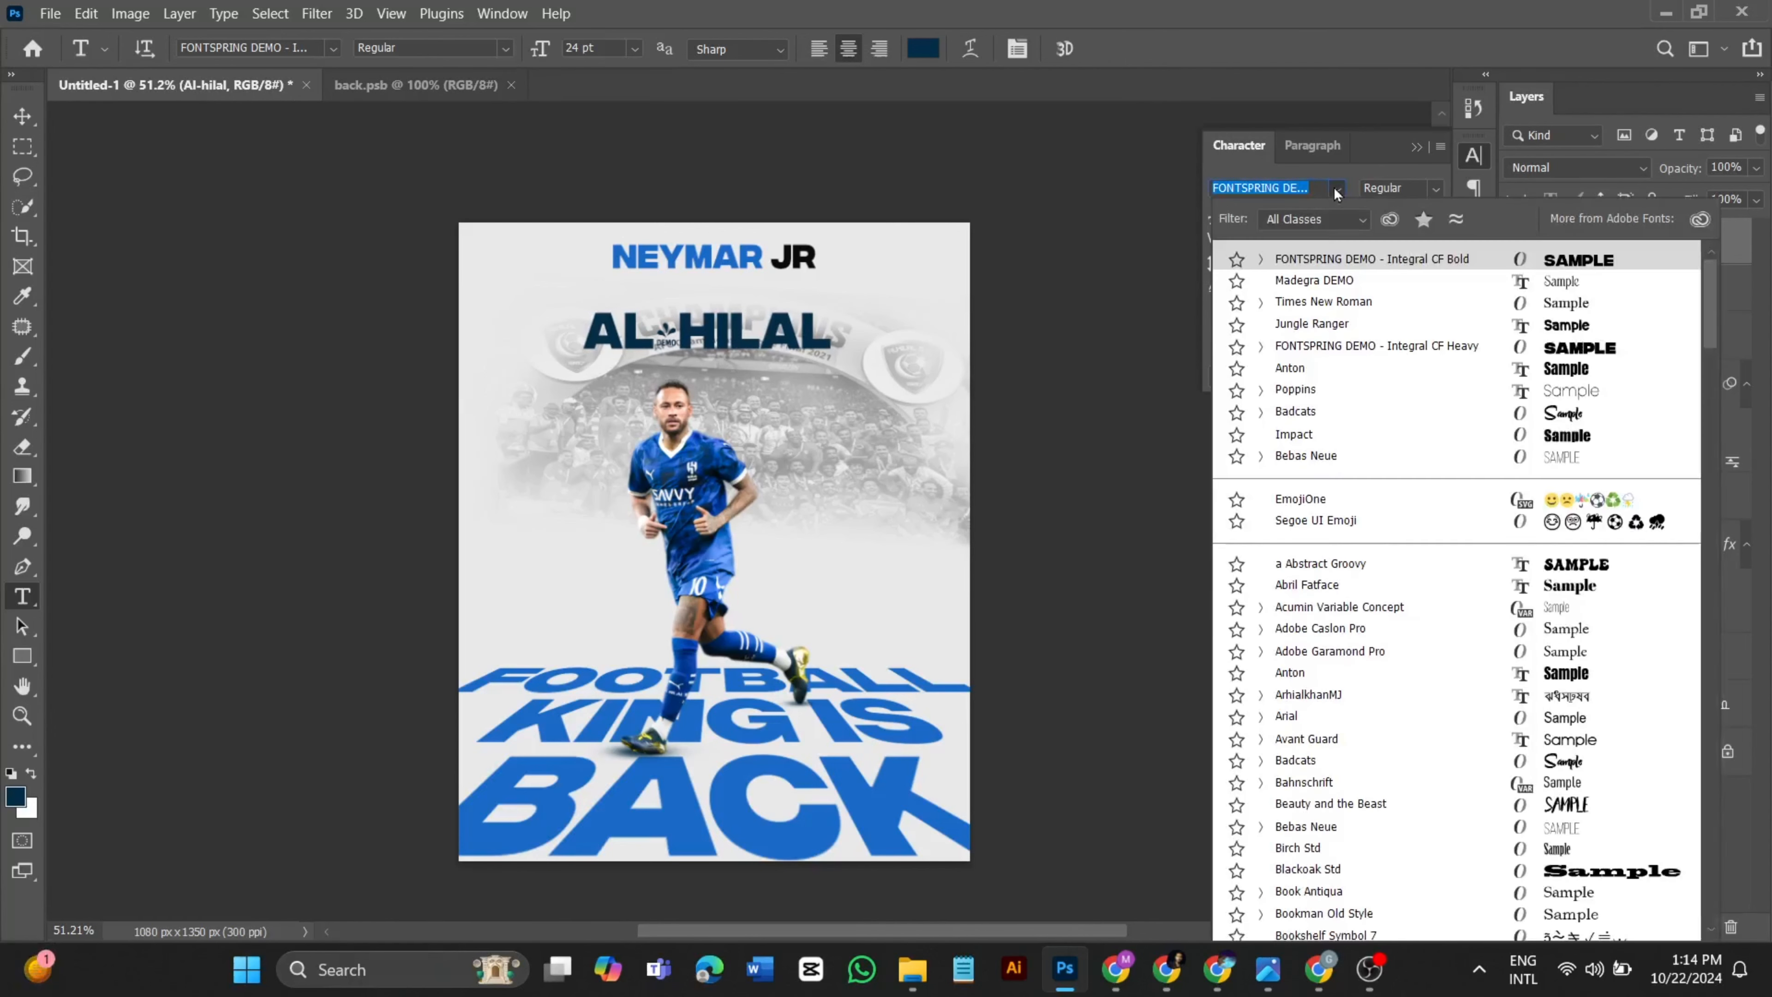
pyautogui.click(1356, 308)
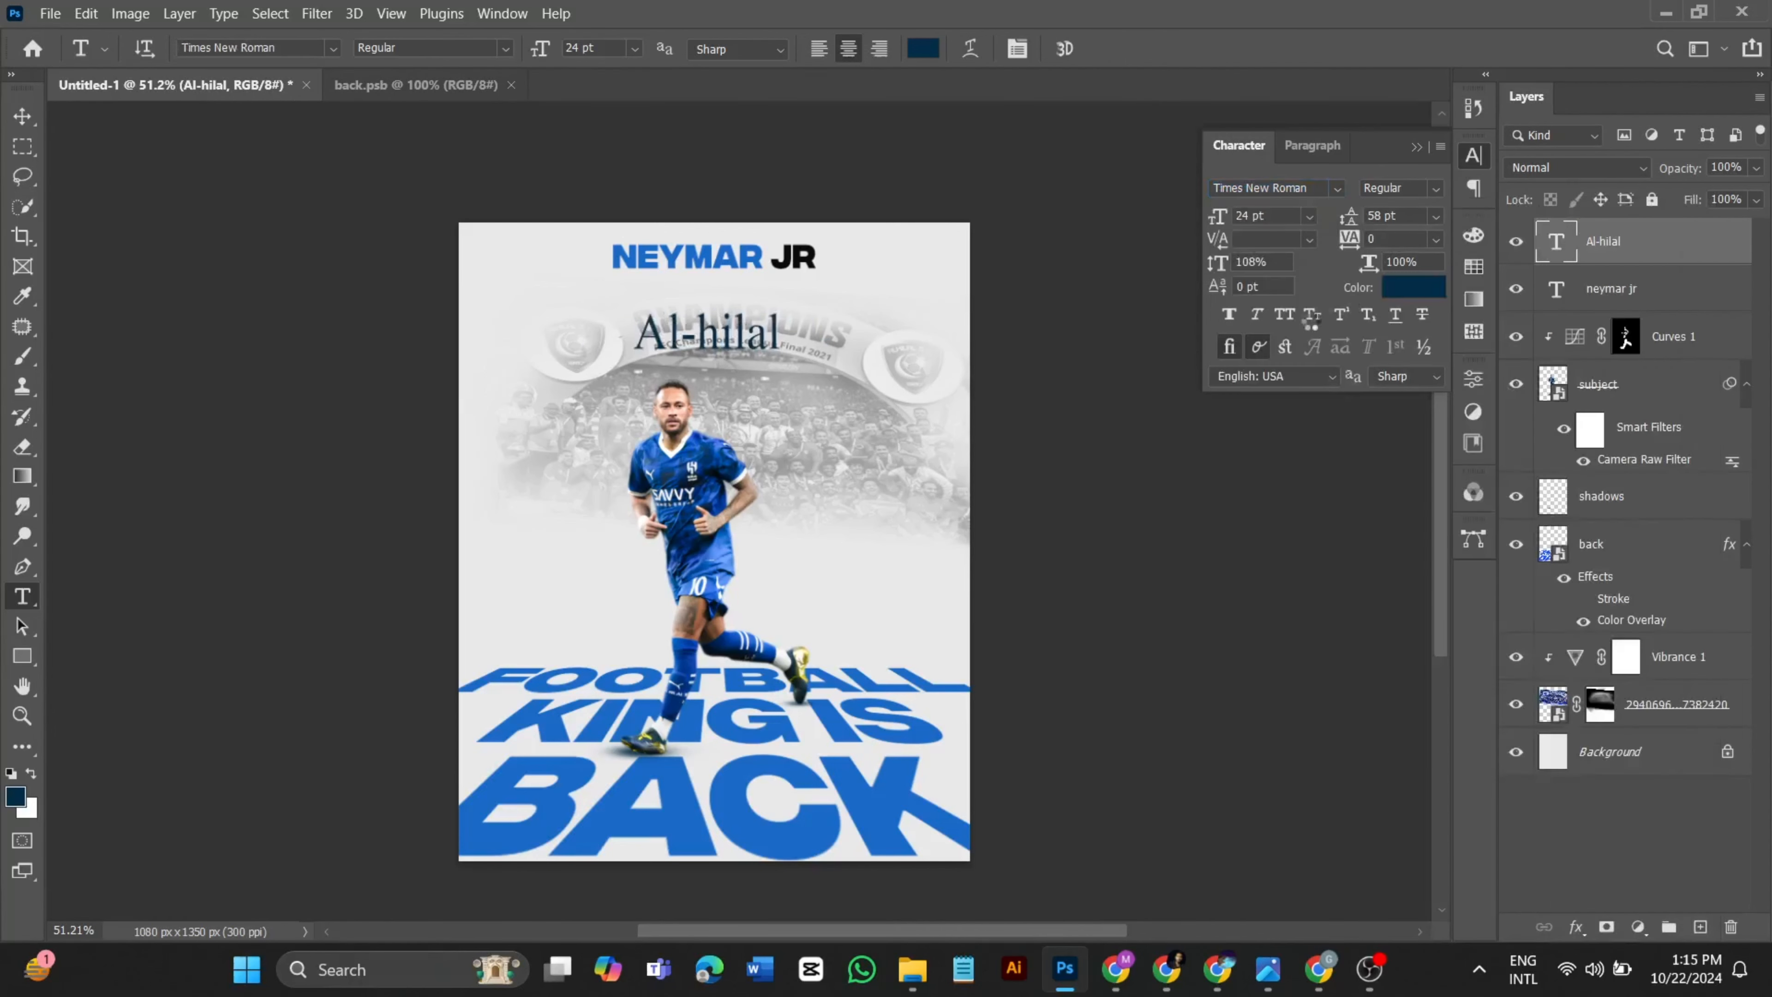
pyautogui.click(1412, 155)
pyautogui.doubleClick(776, 331)
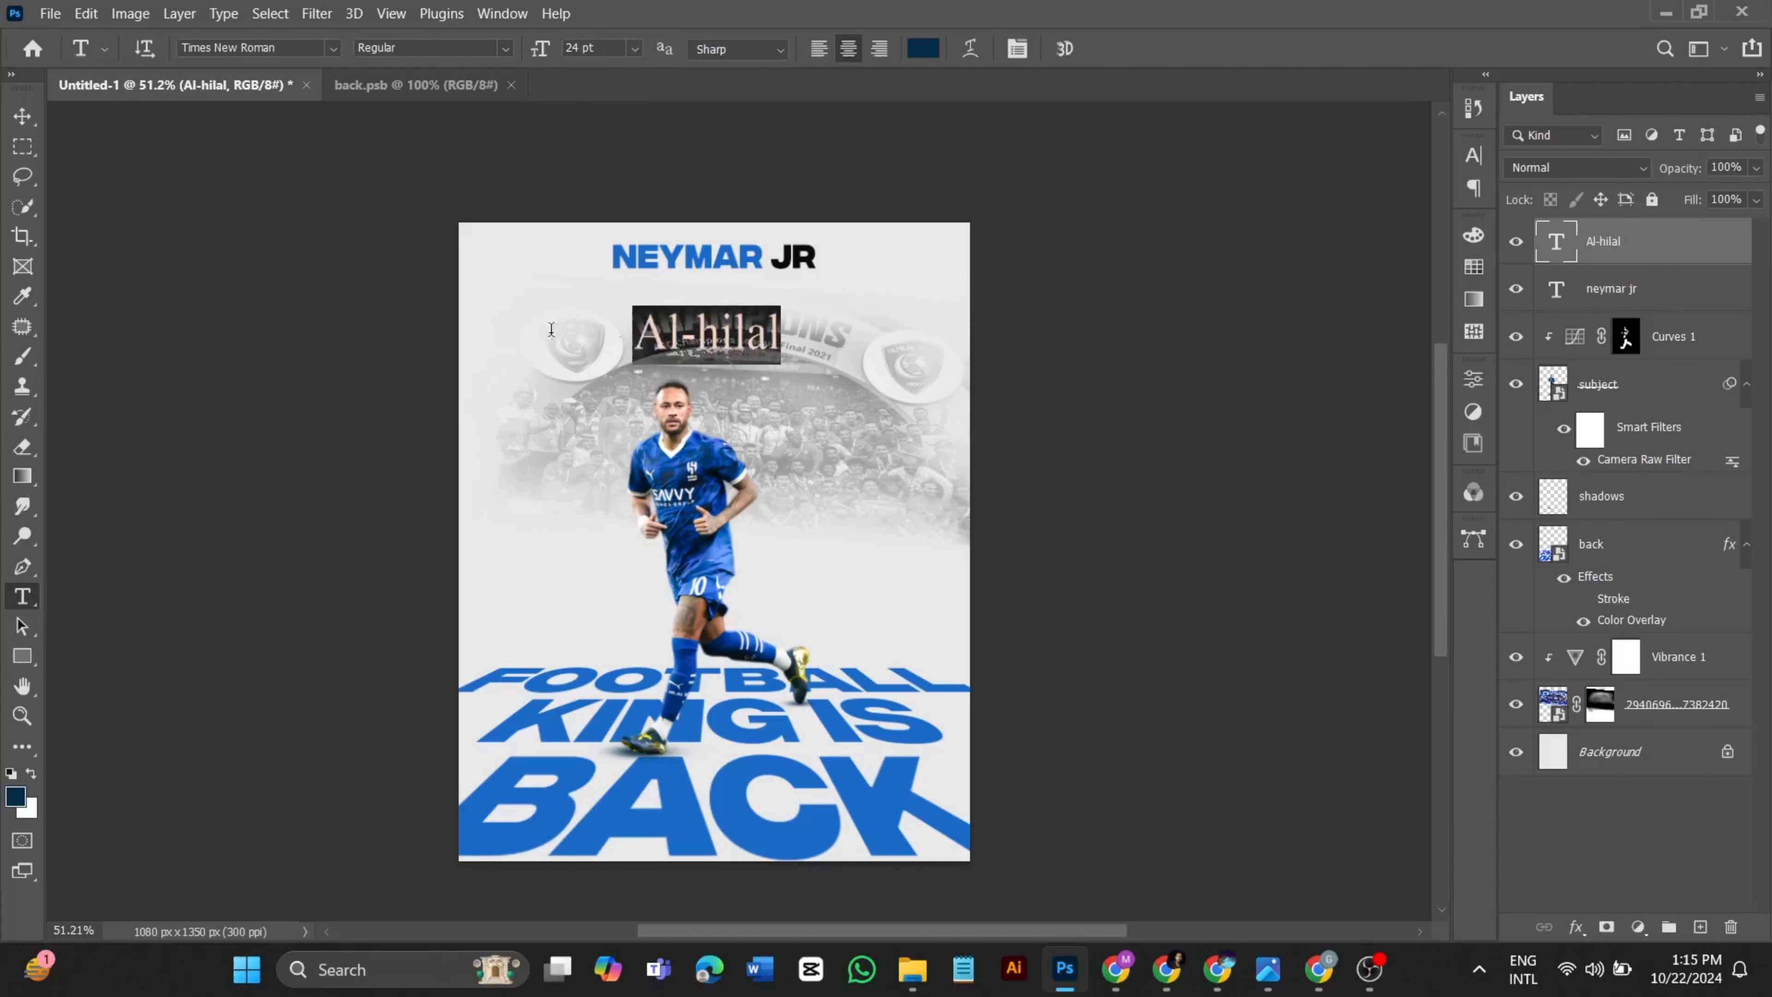
pyautogui.click(1473, 156)
pyautogui.click(1285, 320)
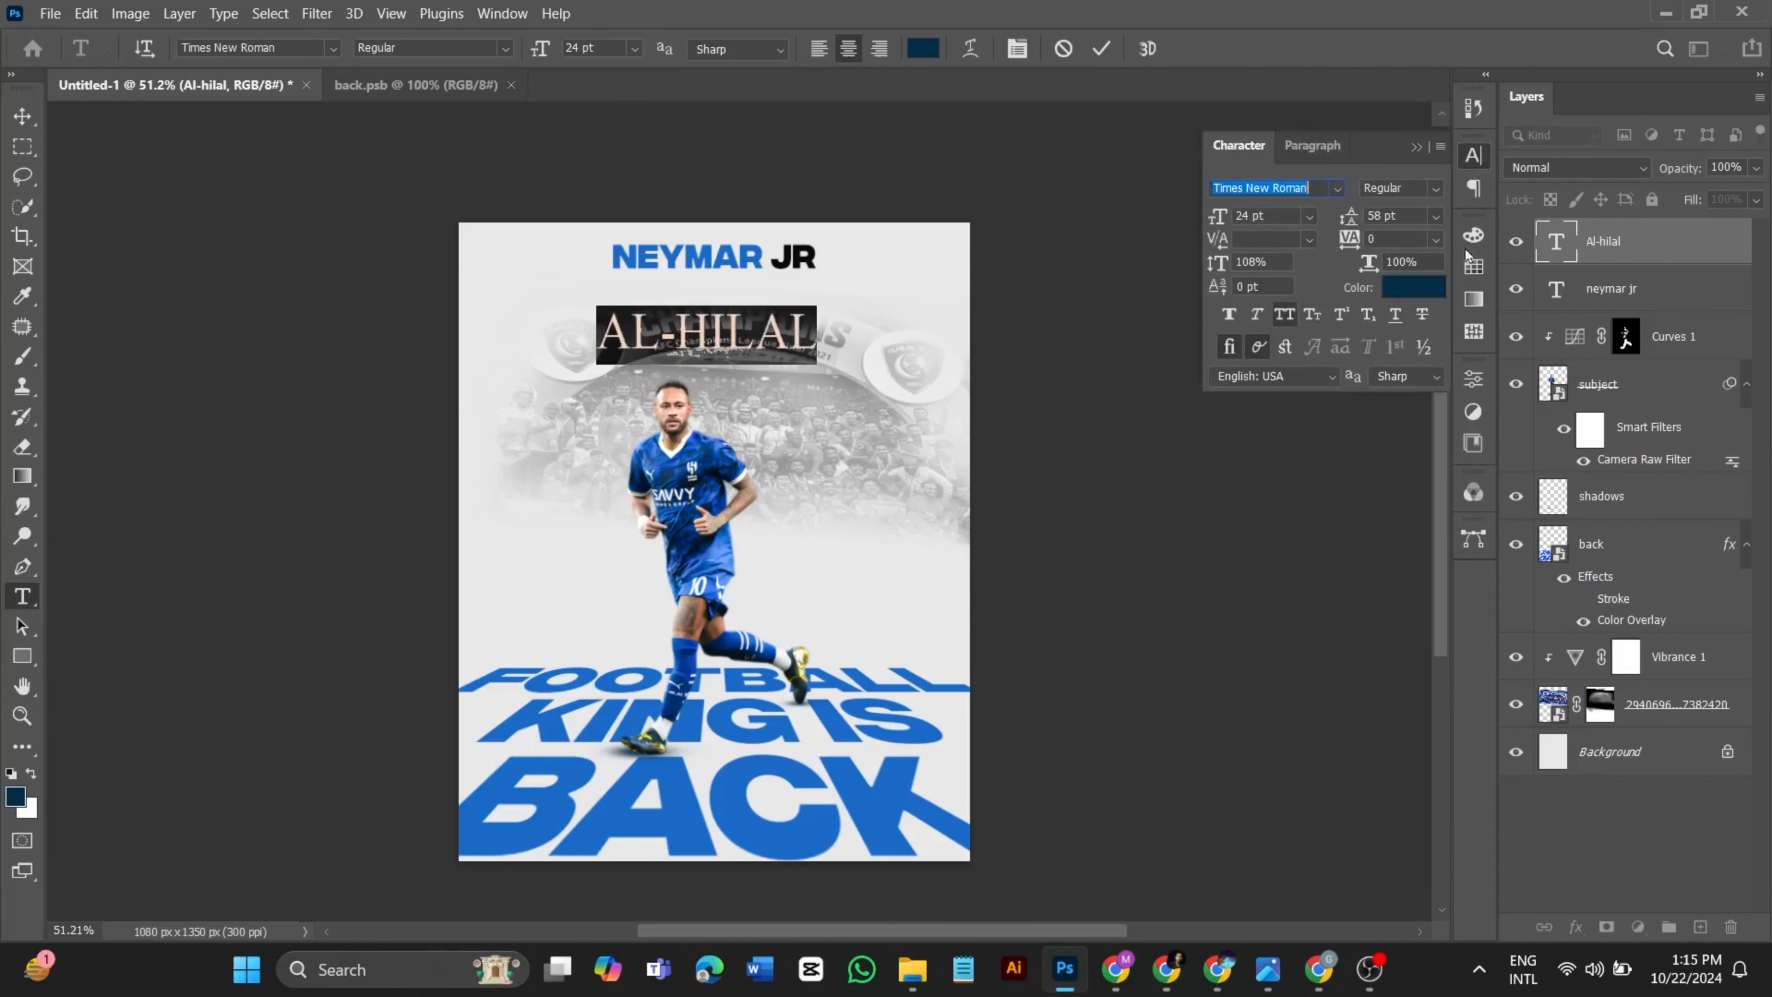
pyautogui.click(1101, 48)
# - Shrink the AL-HILAL text and centre it directly beneath the NEYMAR JR title
pyautogui.press('v')
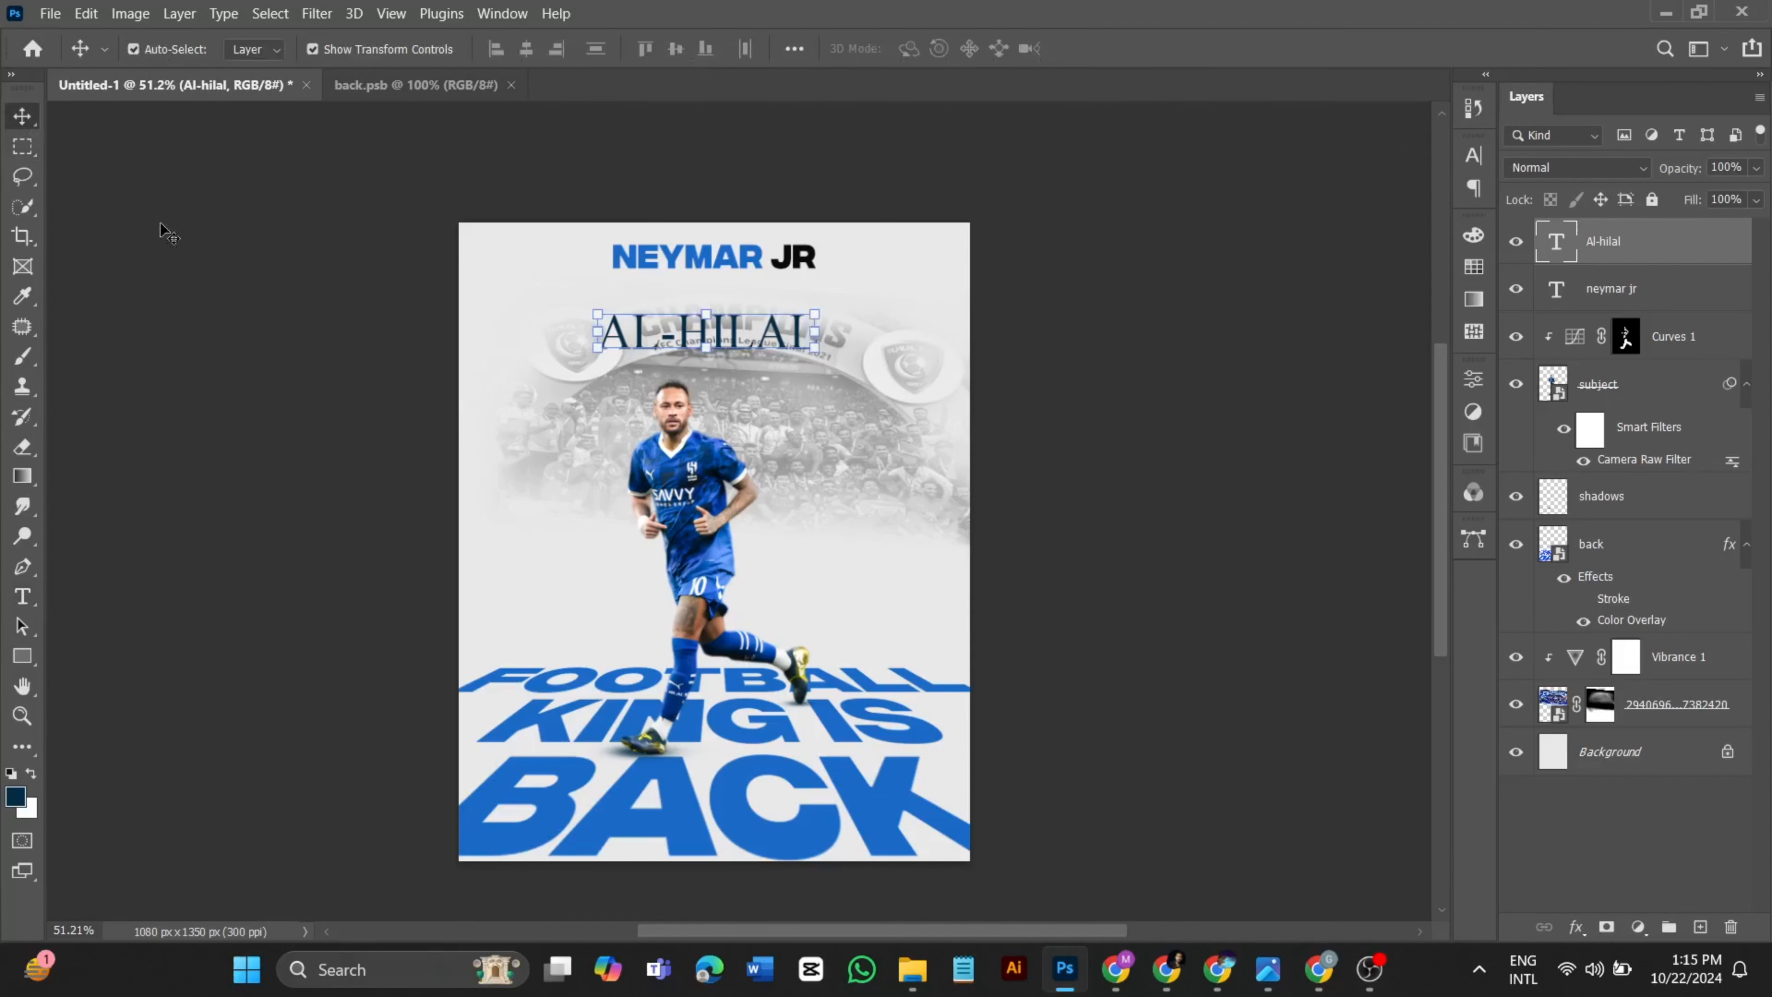
pyautogui.moveTo(822, 349); pyautogui.dragTo(724, 285)
pyautogui.press('Return')
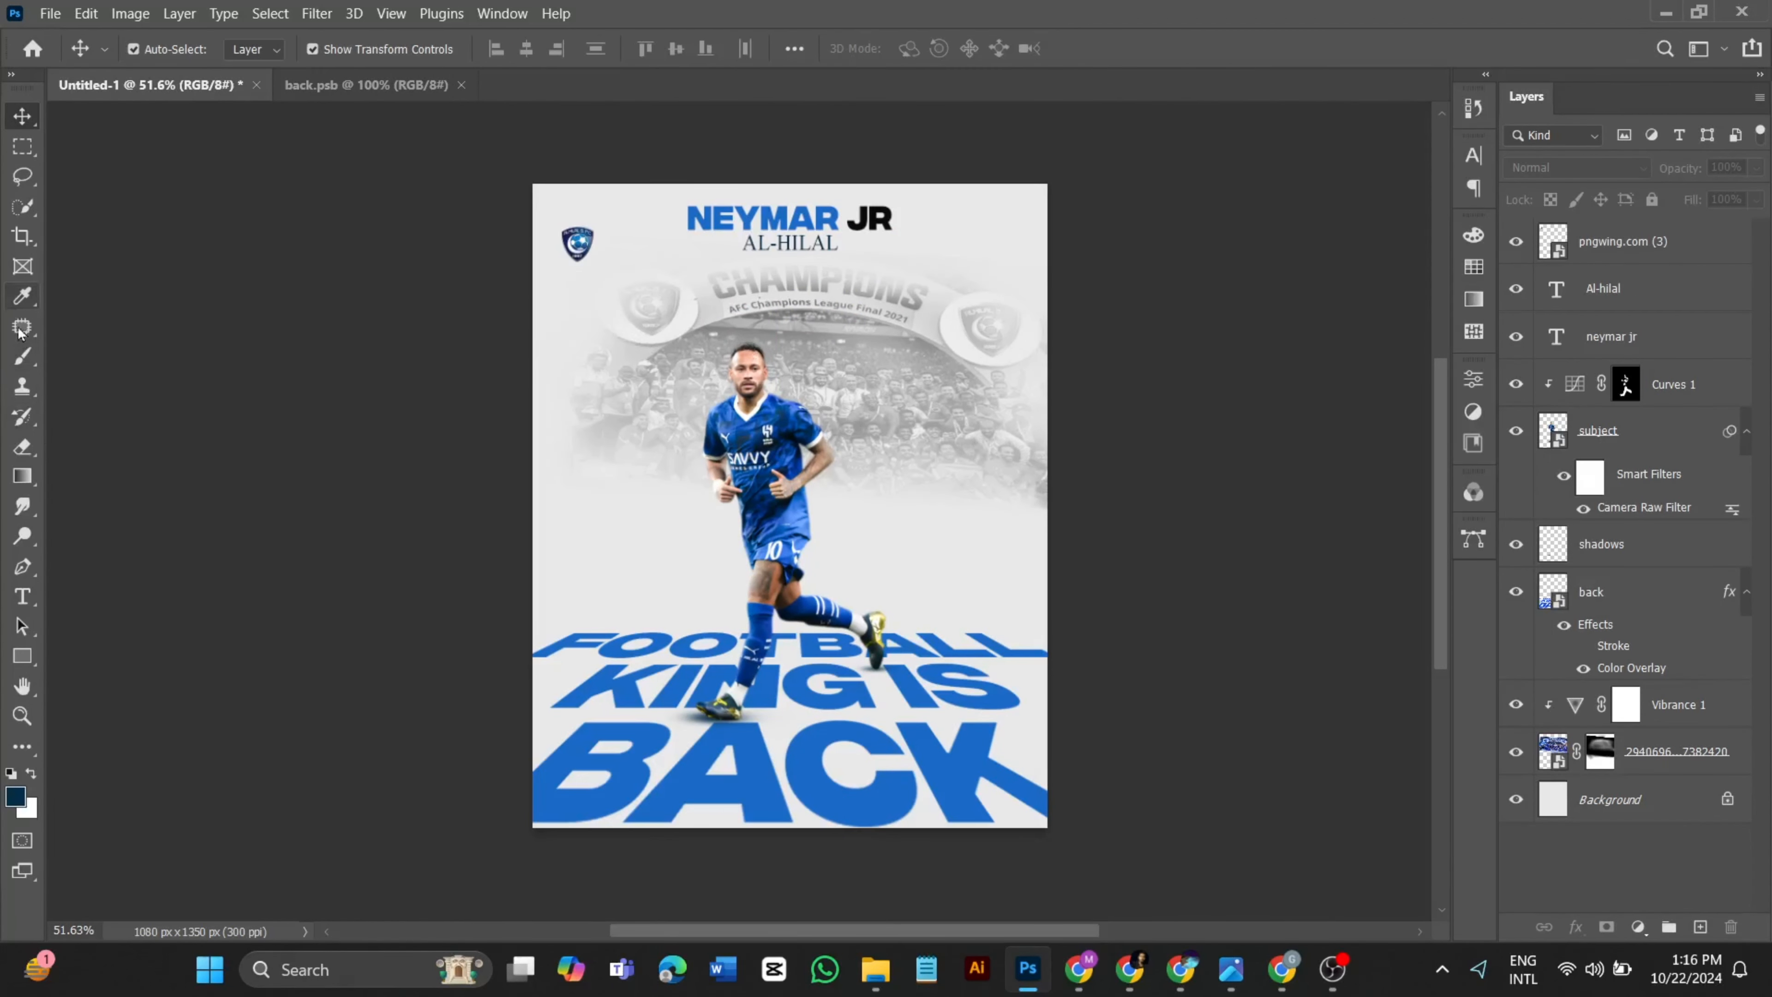
# - Add the text #10 in Times New Roman, shrink it and place it in the poster's upper-right corner opposite the club badge
pyautogui.press('t')
pyautogui.click(849, 329)
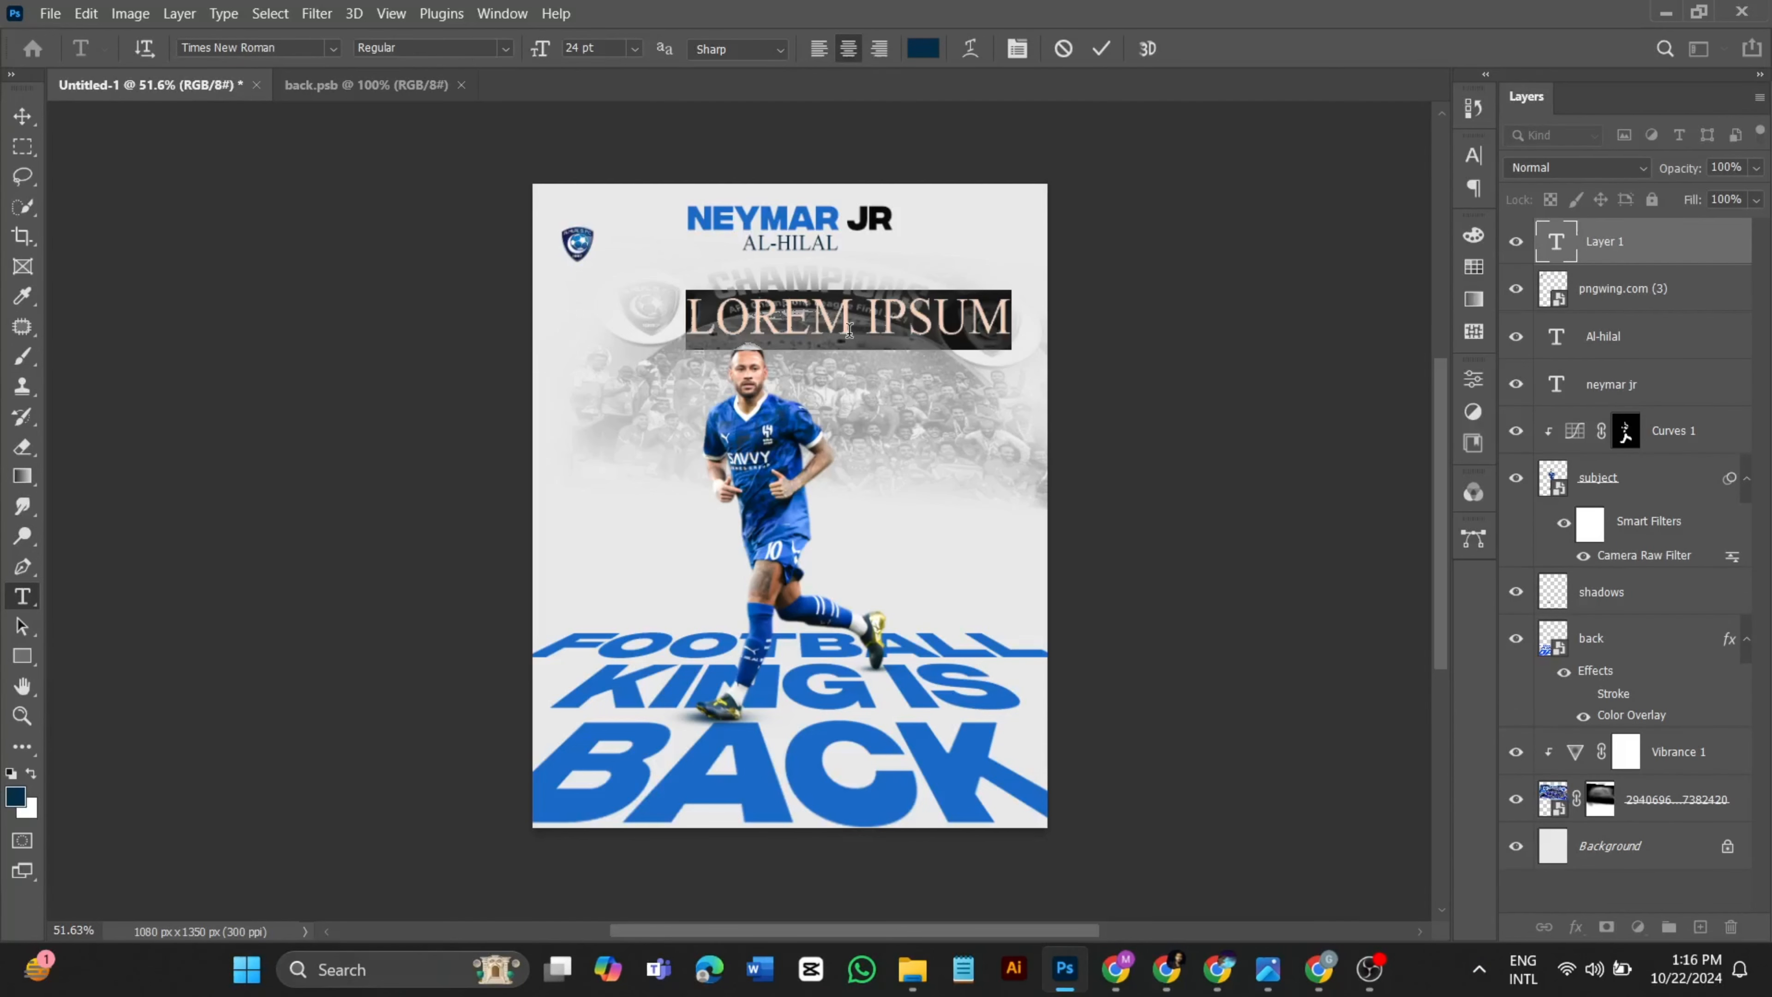
pyautogui.write('#10')
pyautogui.click(1099, 49)
pyautogui.click(31, 124)
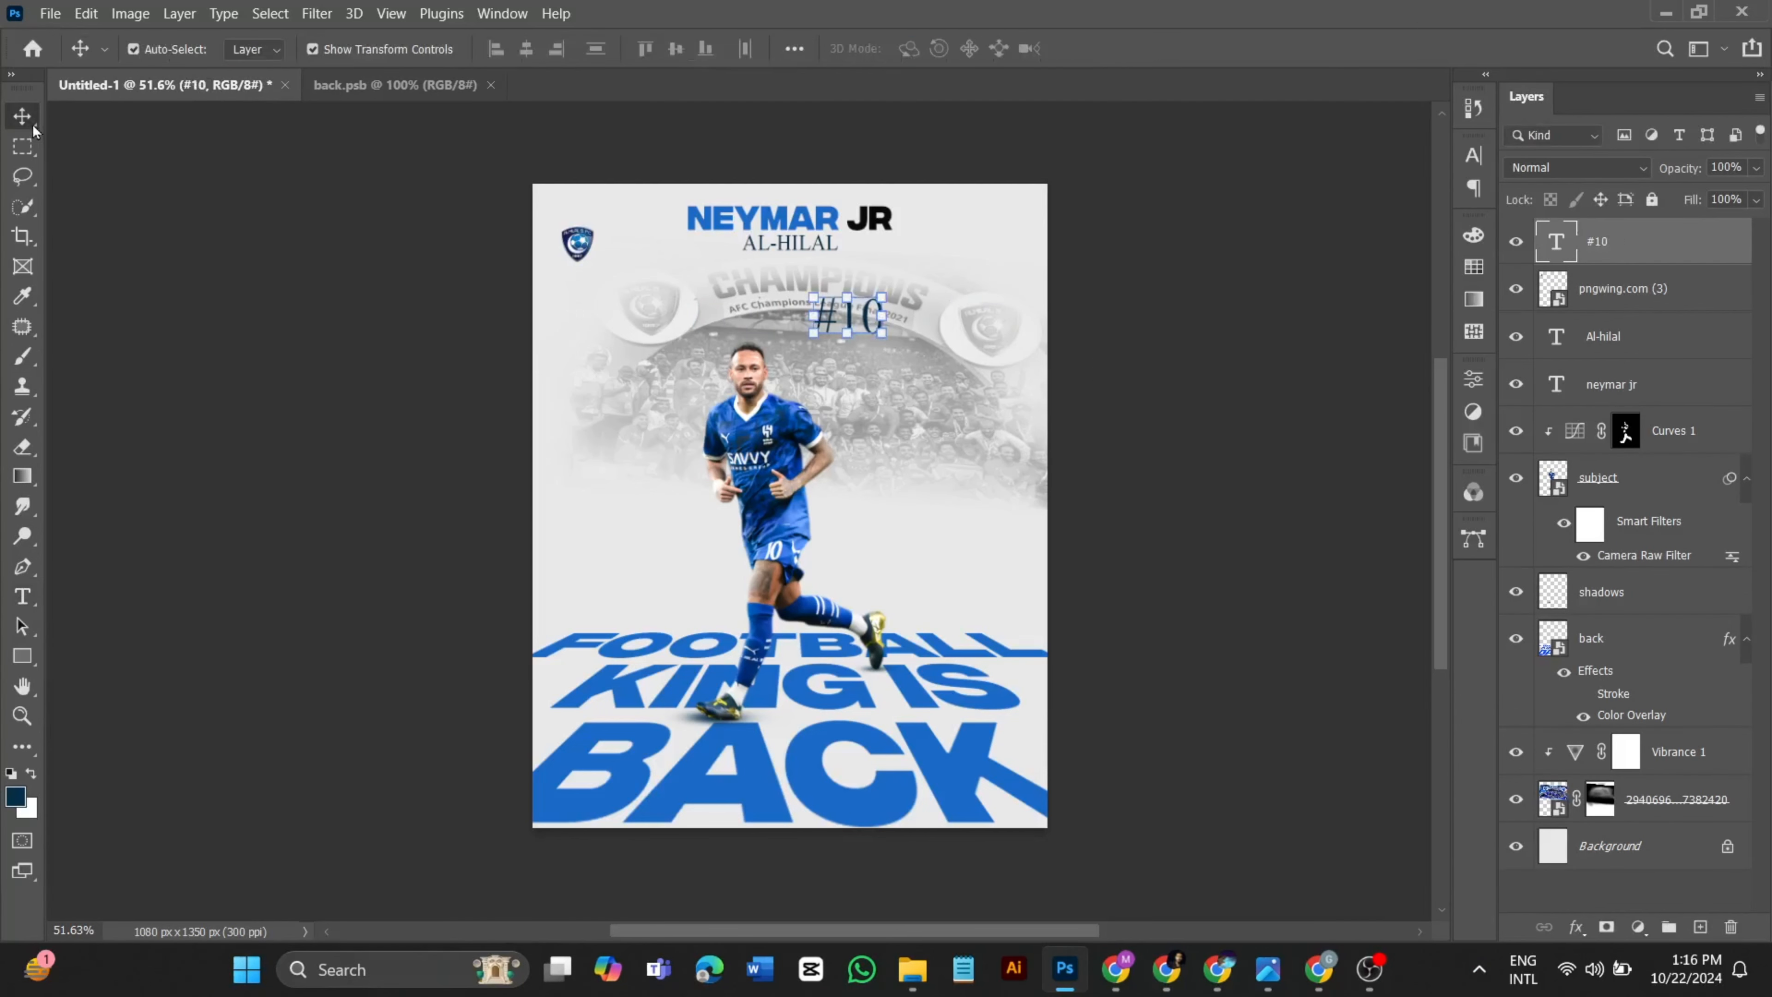
pyautogui.moveTo(882, 334); pyautogui.dragTo(998, 253)
pyautogui.press('Return')
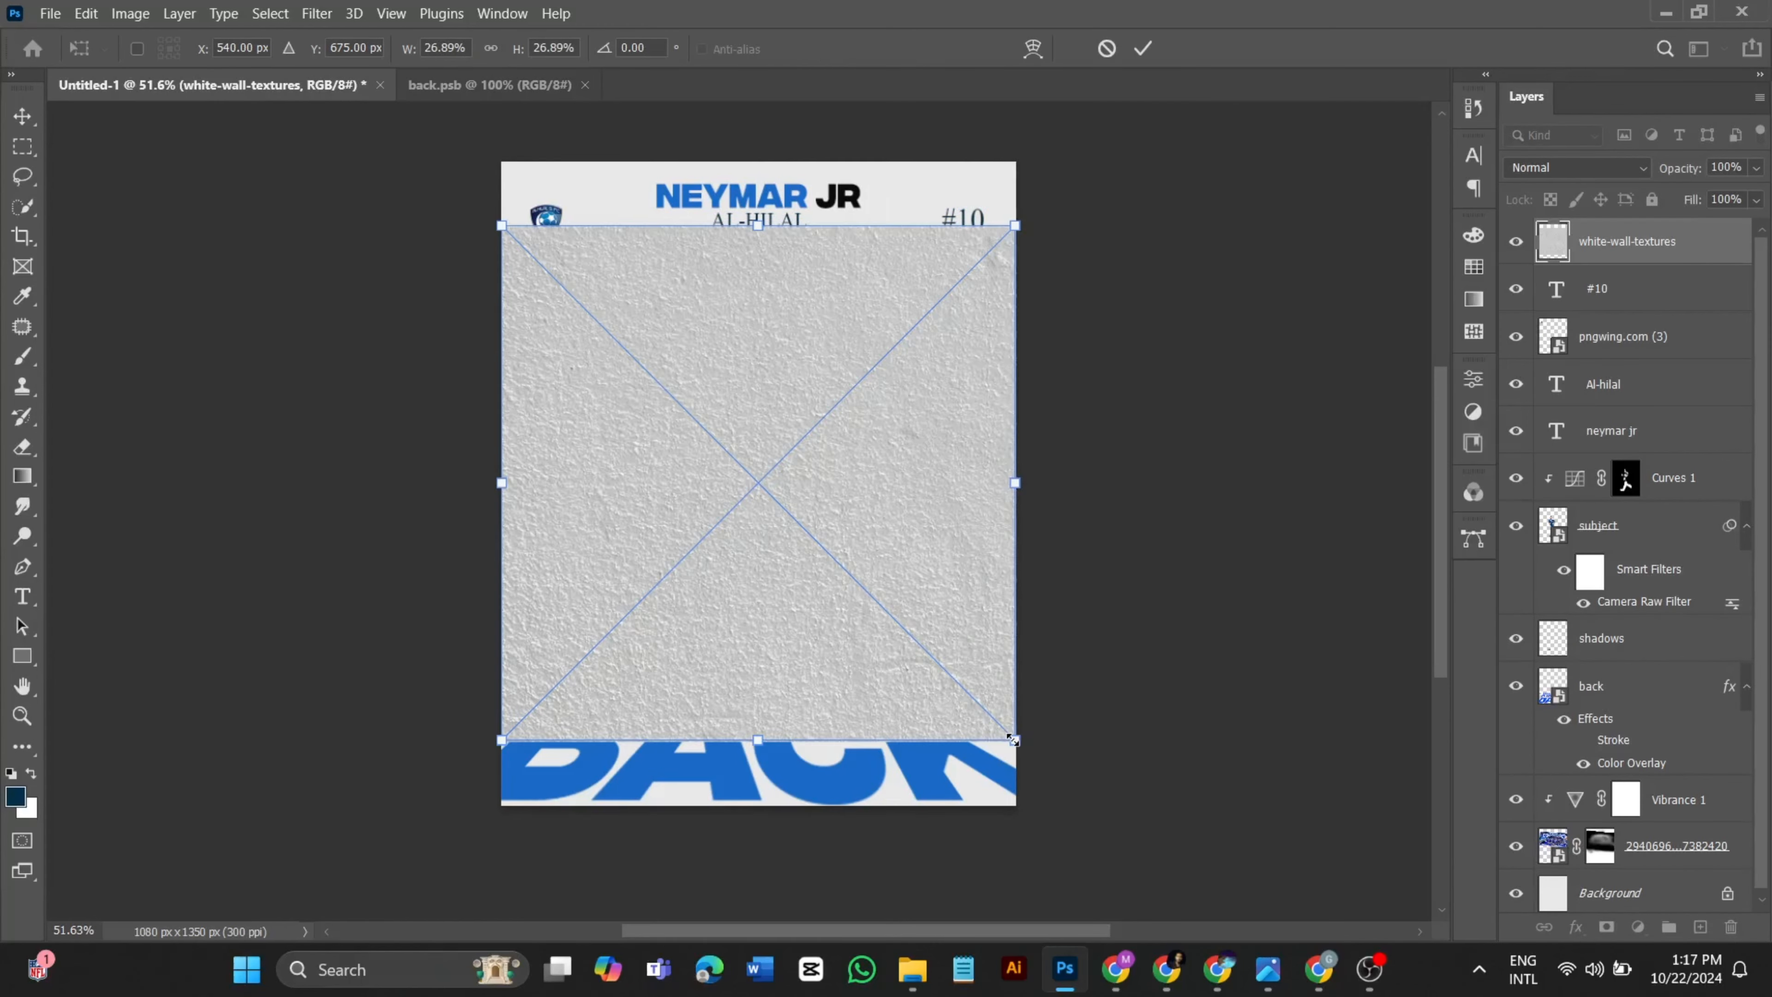
# - Enlarge the white-wall-textures image to 33.59% so it covers the whole poster, and blend it with Multiply
pyautogui.moveTo(1017, 803); pyautogui.dragTo(1079, 804)
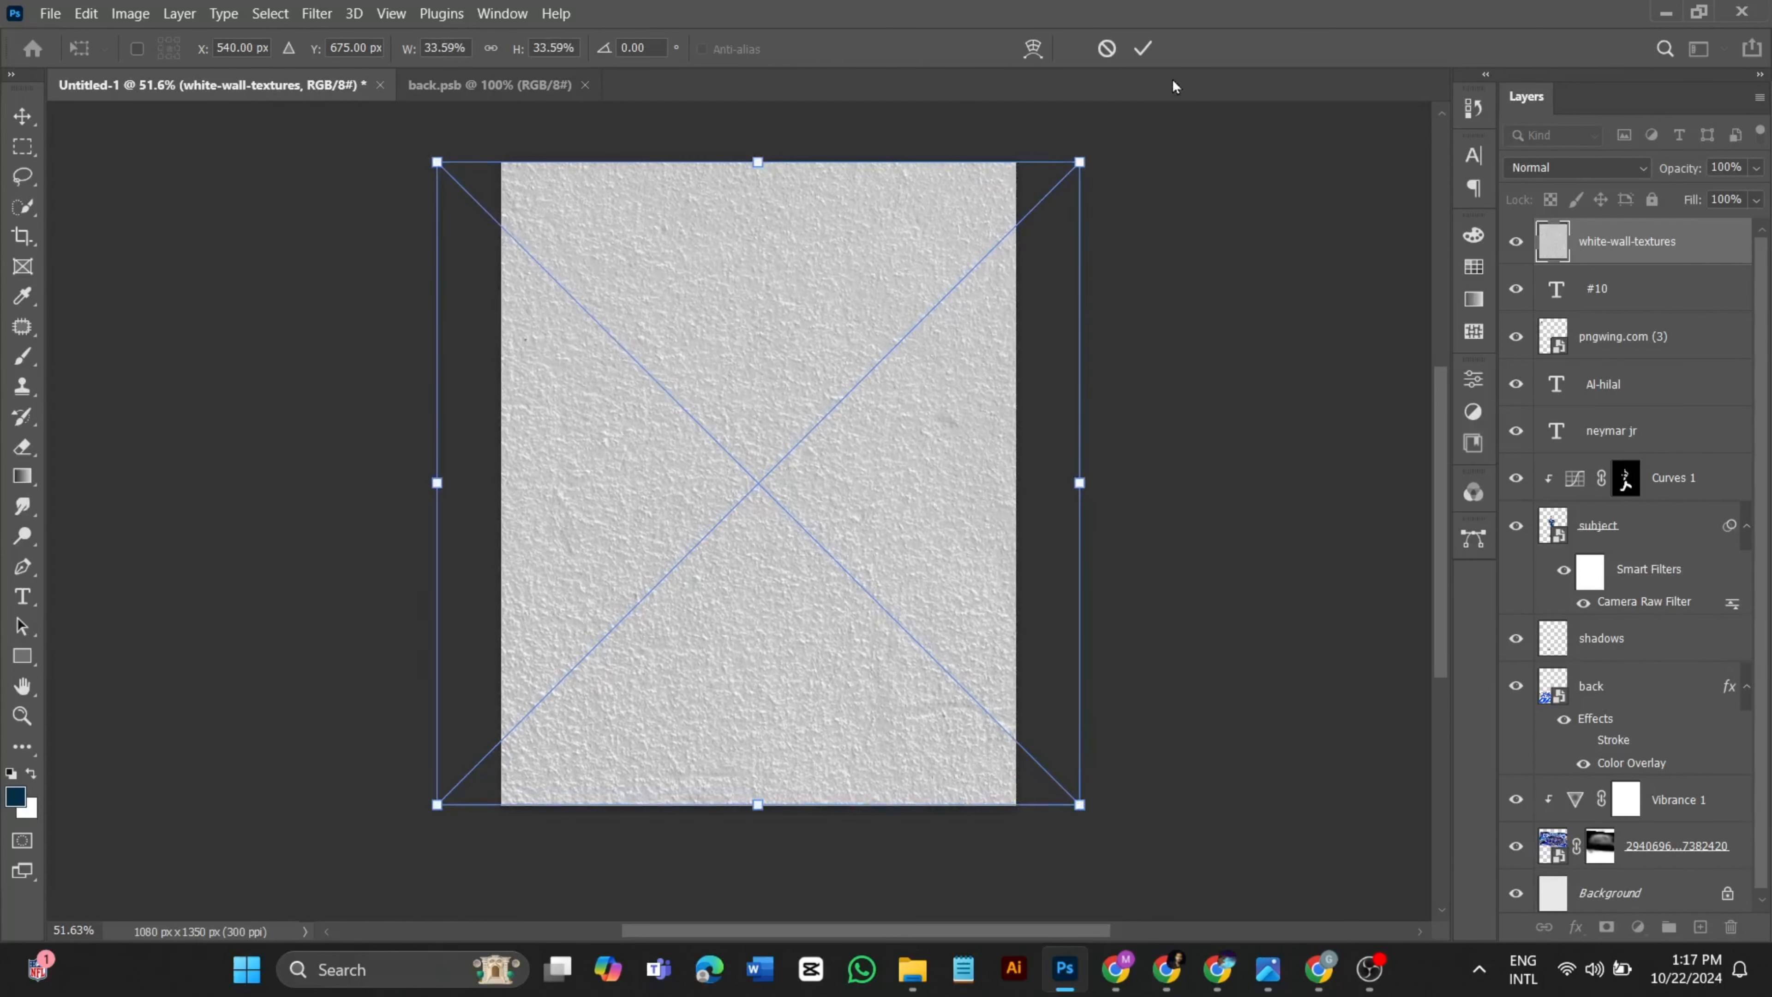
pyautogui.click(1142, 48)
pyautogui.click(1632, 176)
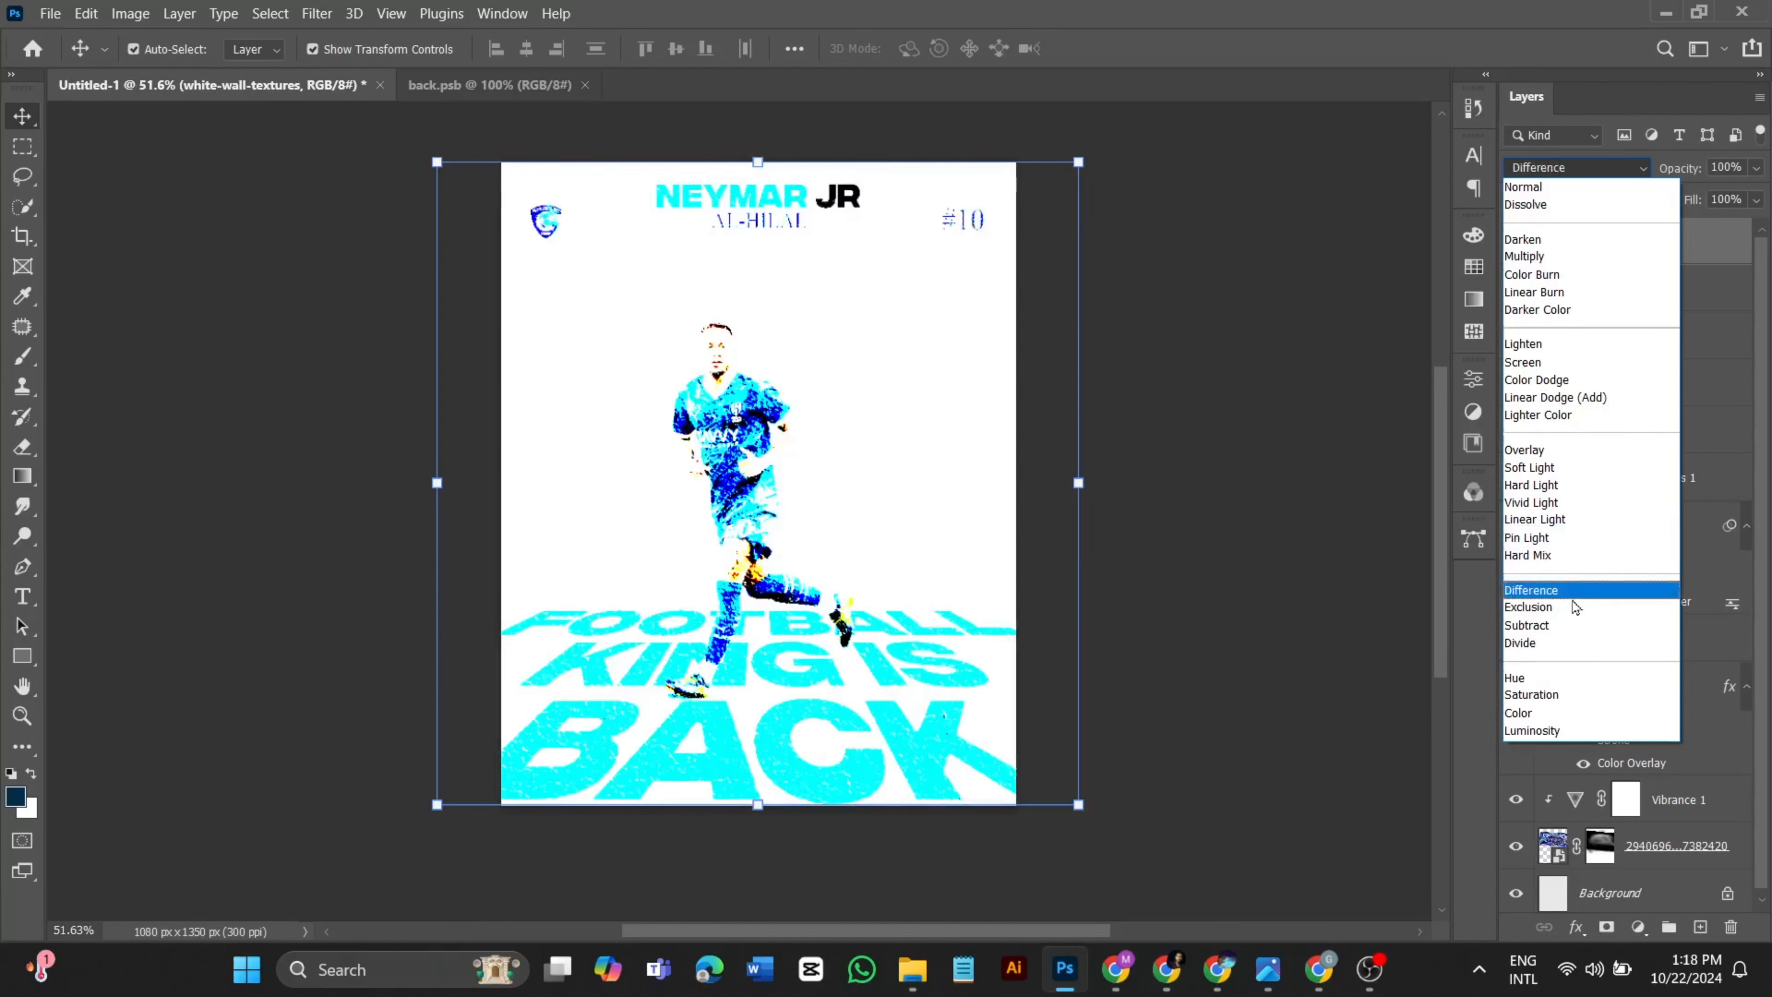
pyautogui.click(1524, 256)
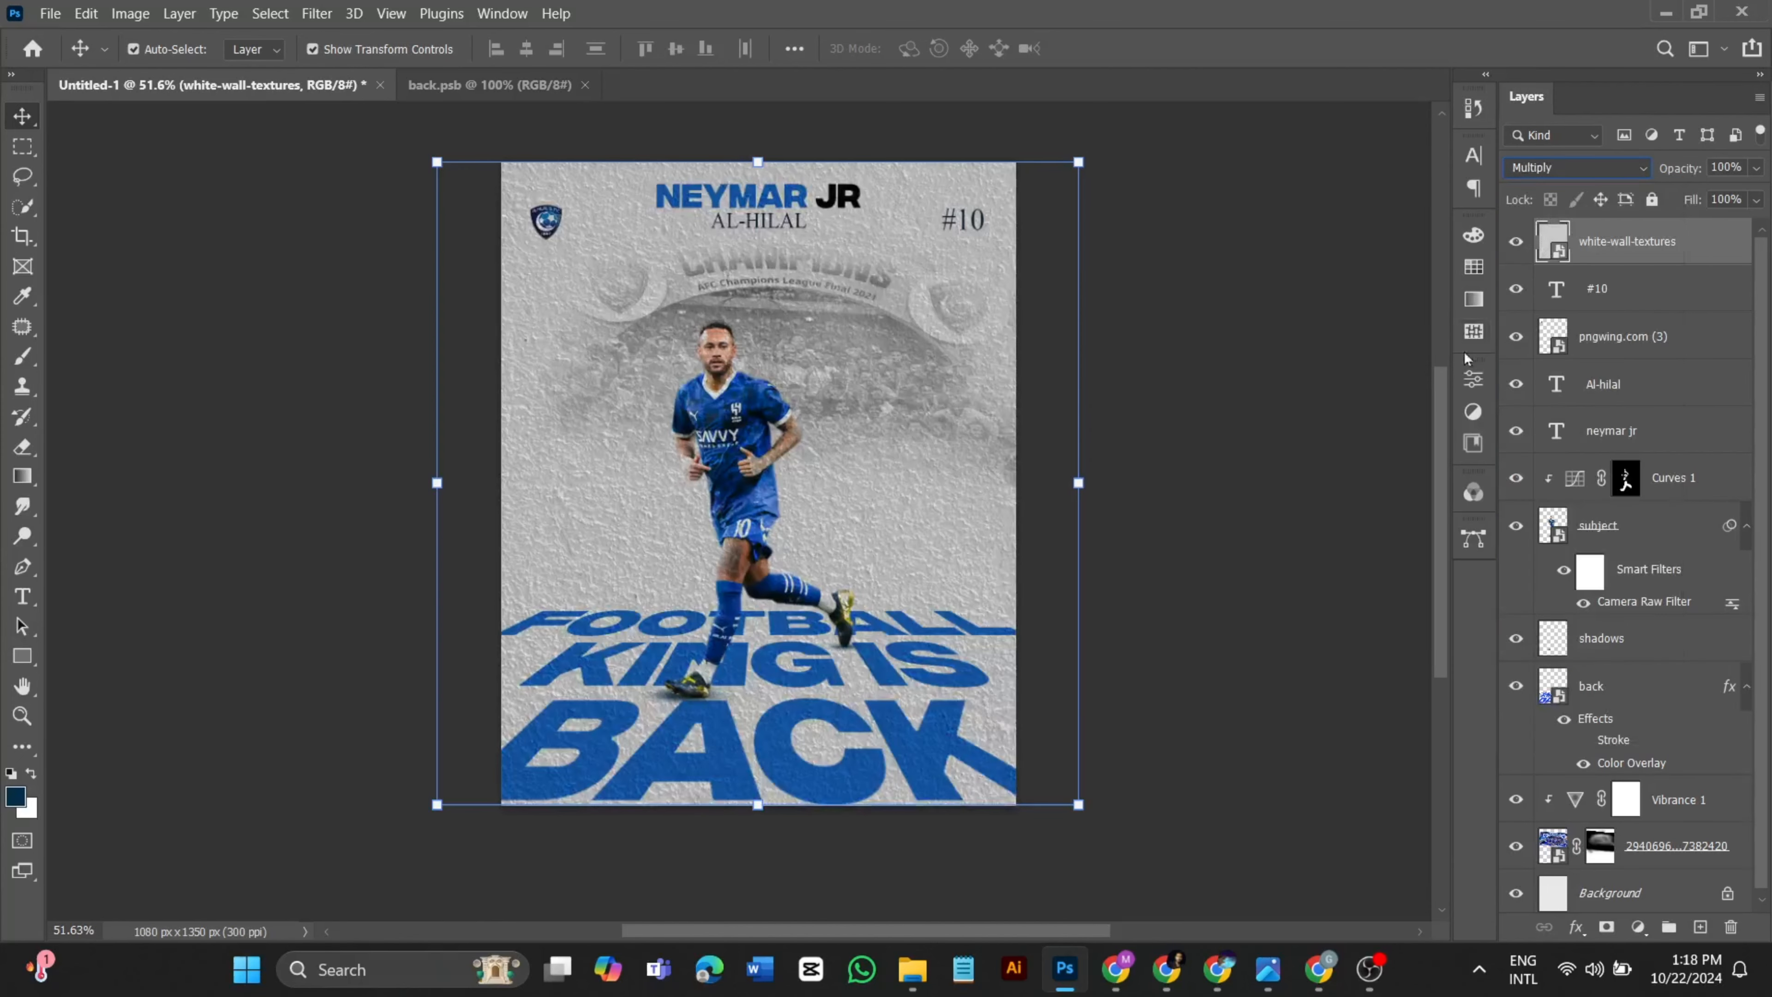
# - Move the white-wall-textures layer beneath shadows, and the #10, badge, Al-hilal, neymar jr and Curves 1 layers beneath the texture
pyautogui.moveTo(1542, 253); pyautogui.dragTo(1596, 666)
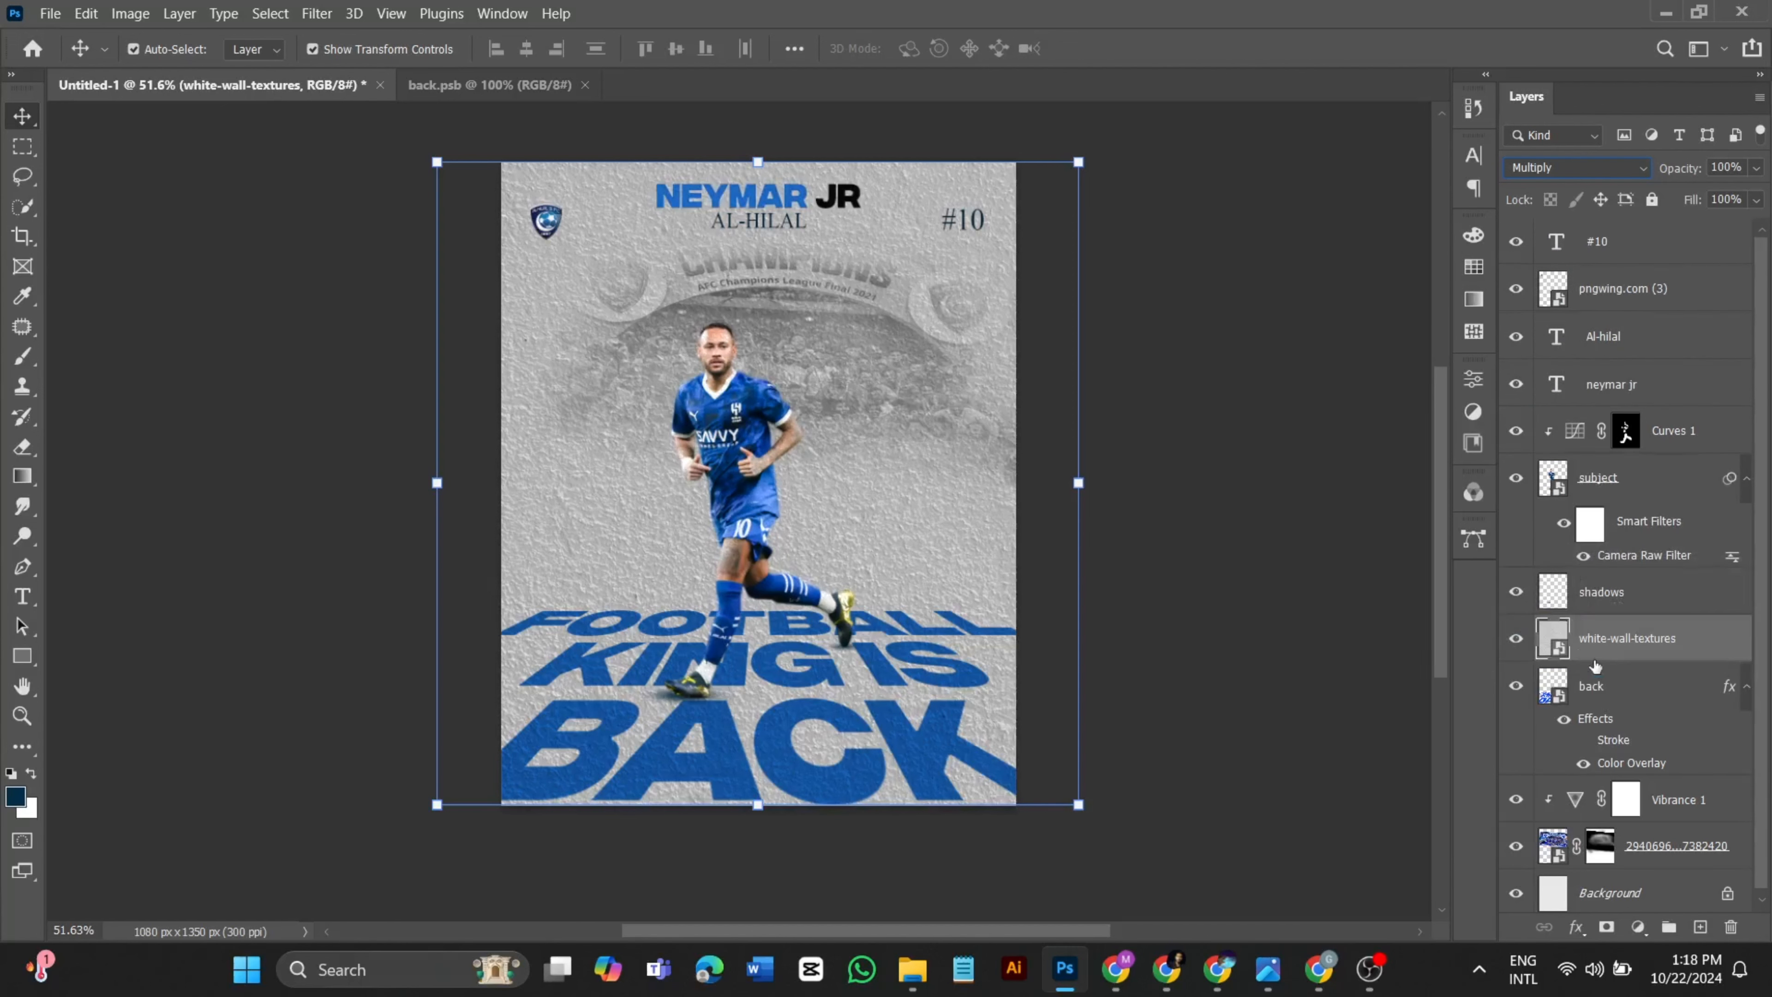
pyautogui.click(1632, 255)
pyautogui.keyDown('shift'); pyautogui.click(1674, 430); pyautogui.keyUp('shift')
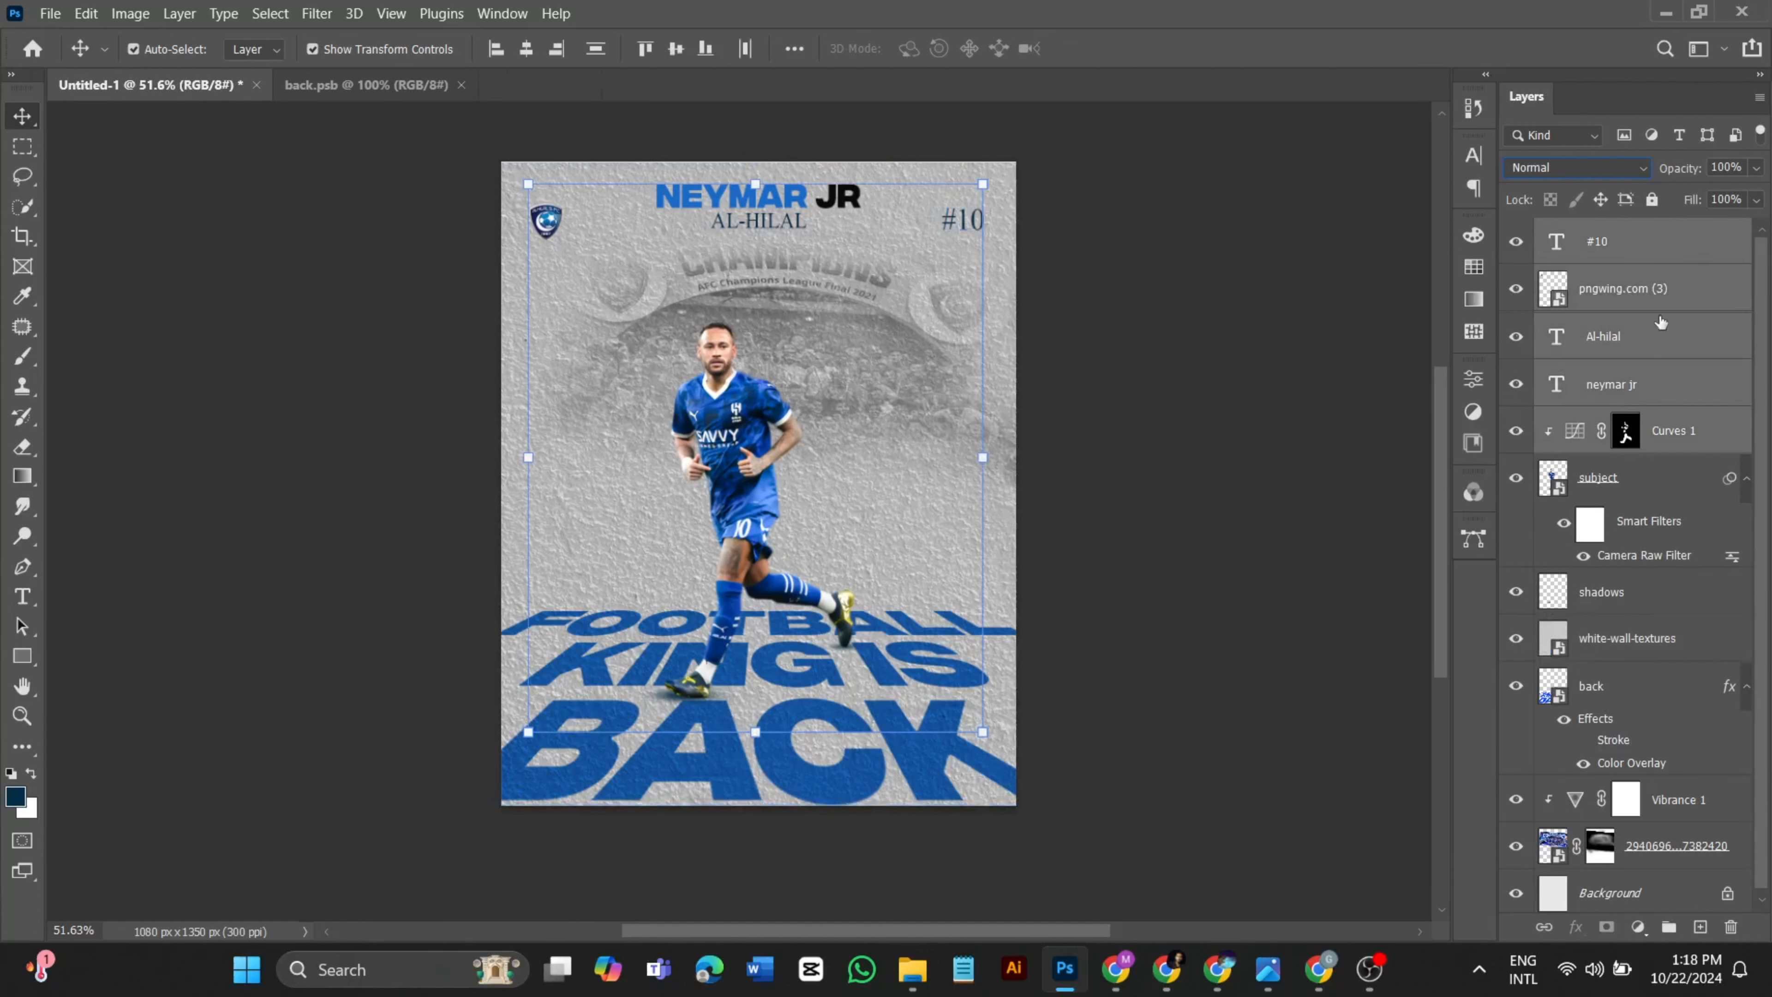
pyautogui.moveTo(1674, 300); pyautogui.dragTo(1733, 676)
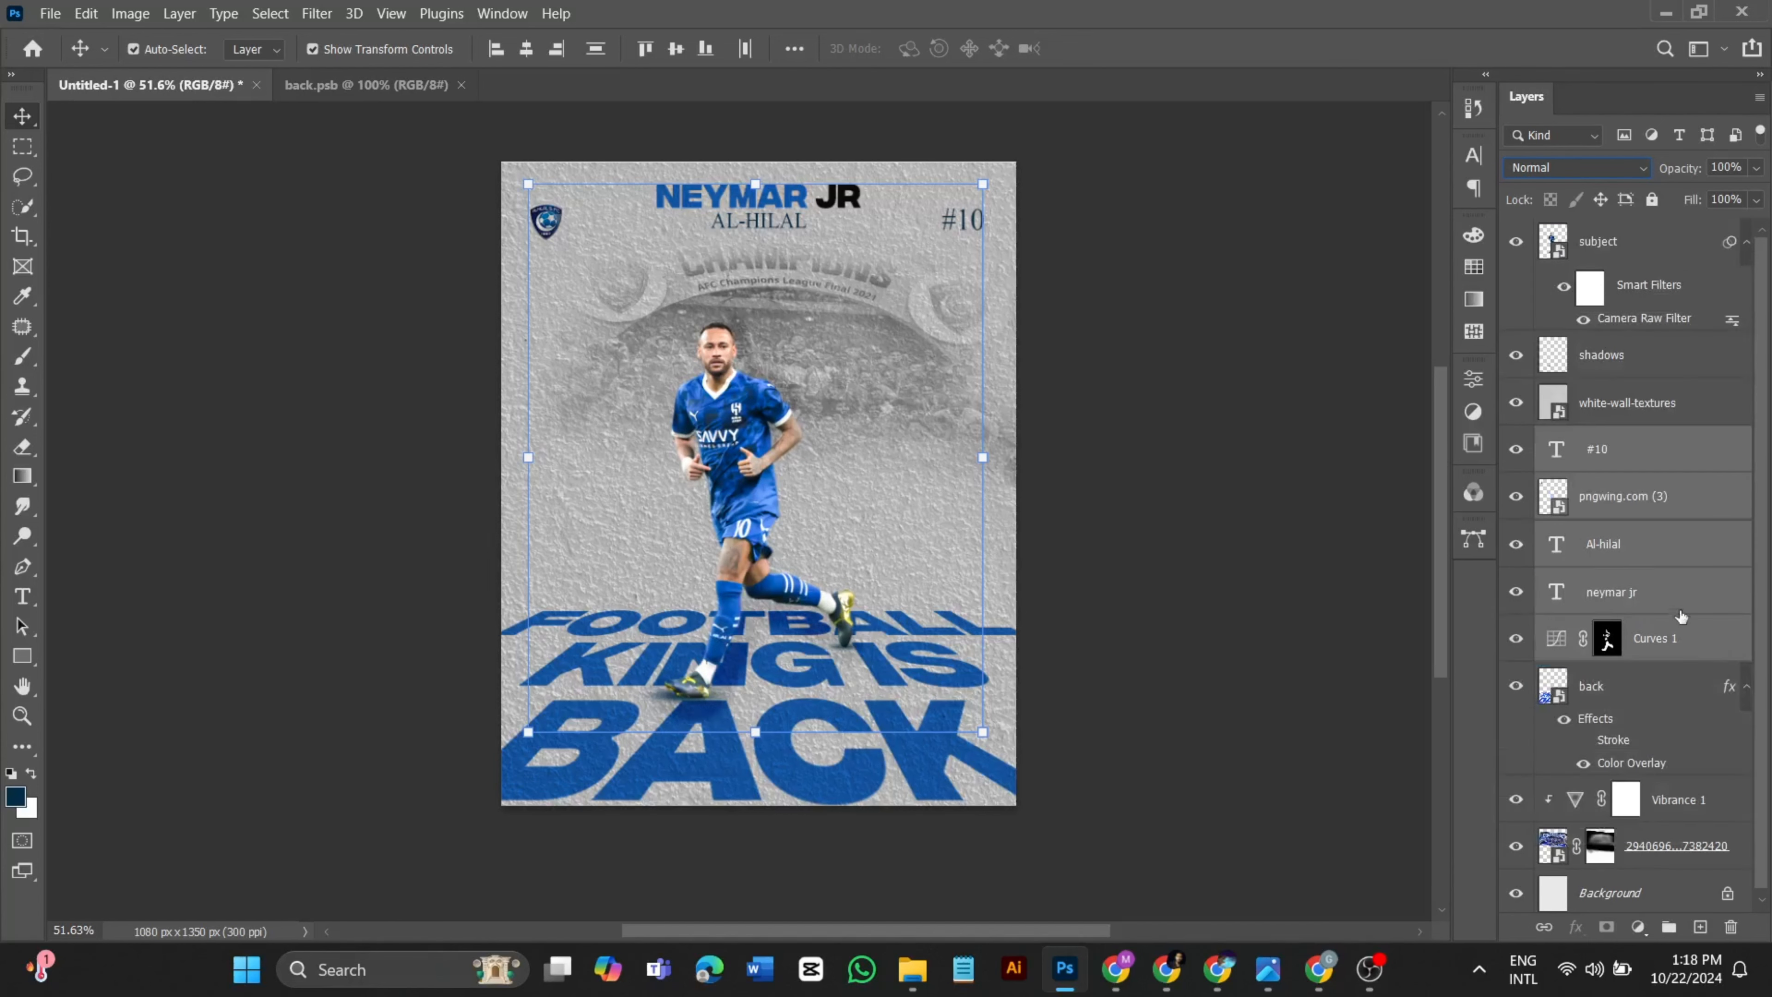
pyautogui.click(1282, 576)
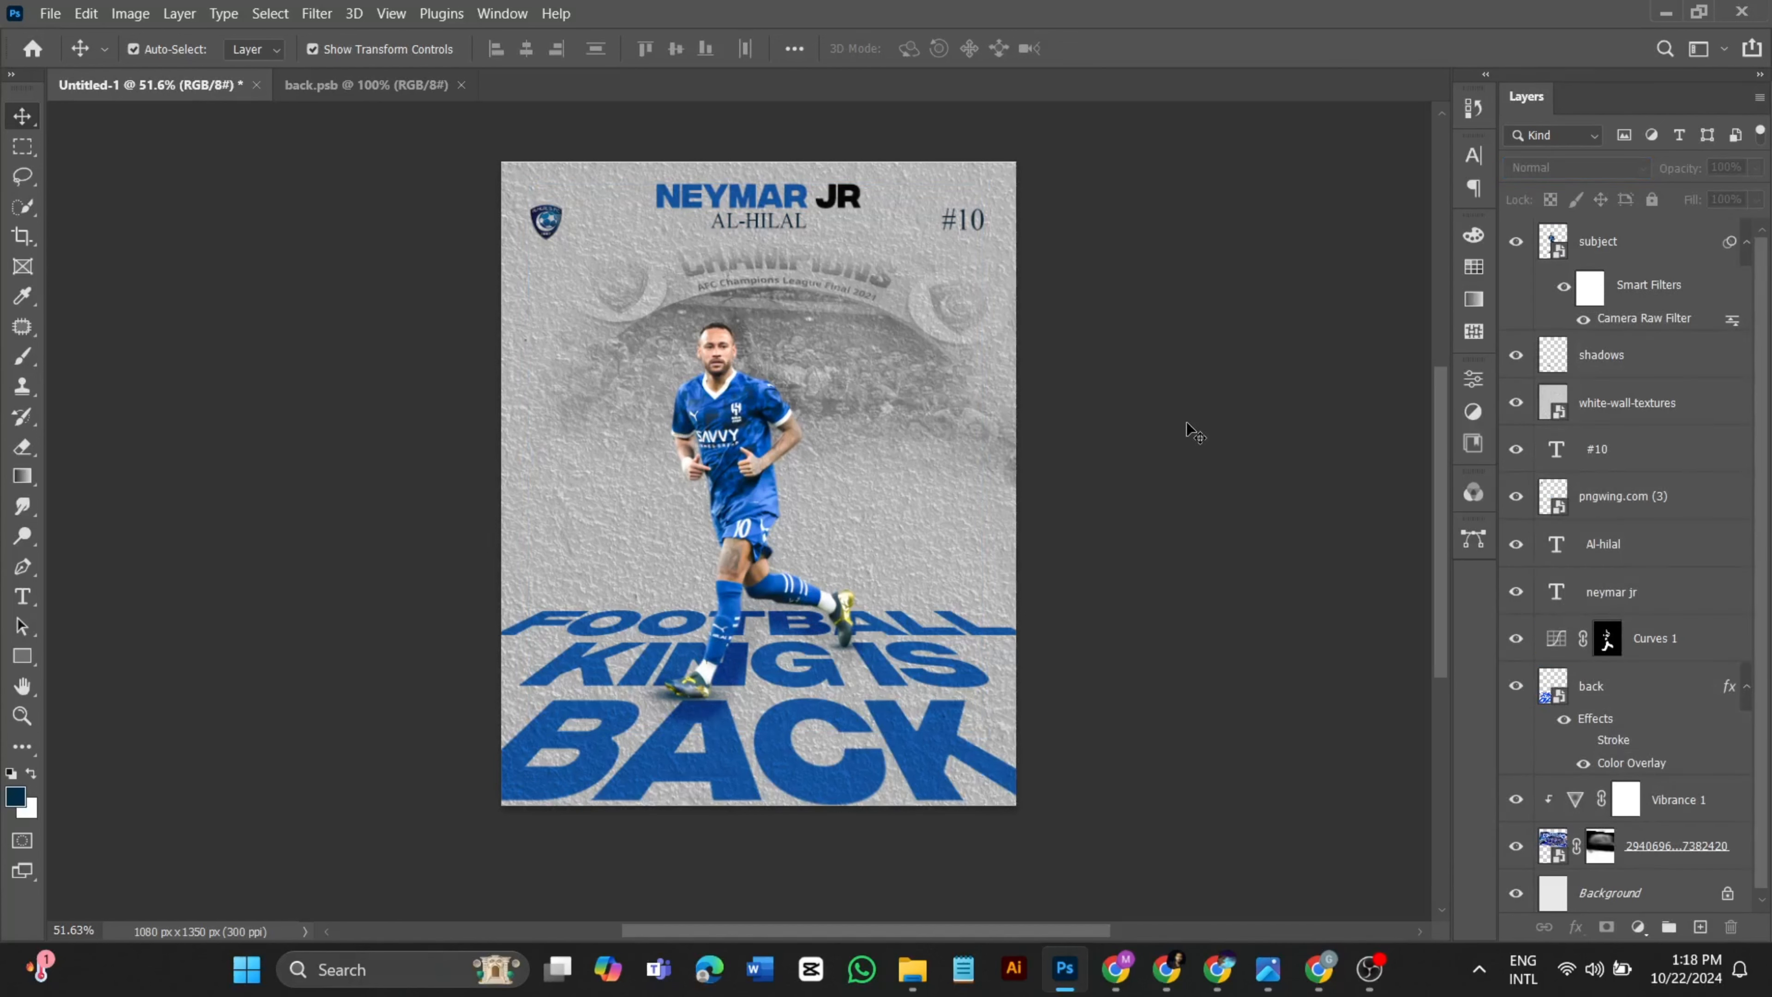
# - Set the white-wall-textures layer to the Linear Burn blend mode at 65% opacity
pyautogui.click(1619, 391)
pyautogui.click(1576, 168)
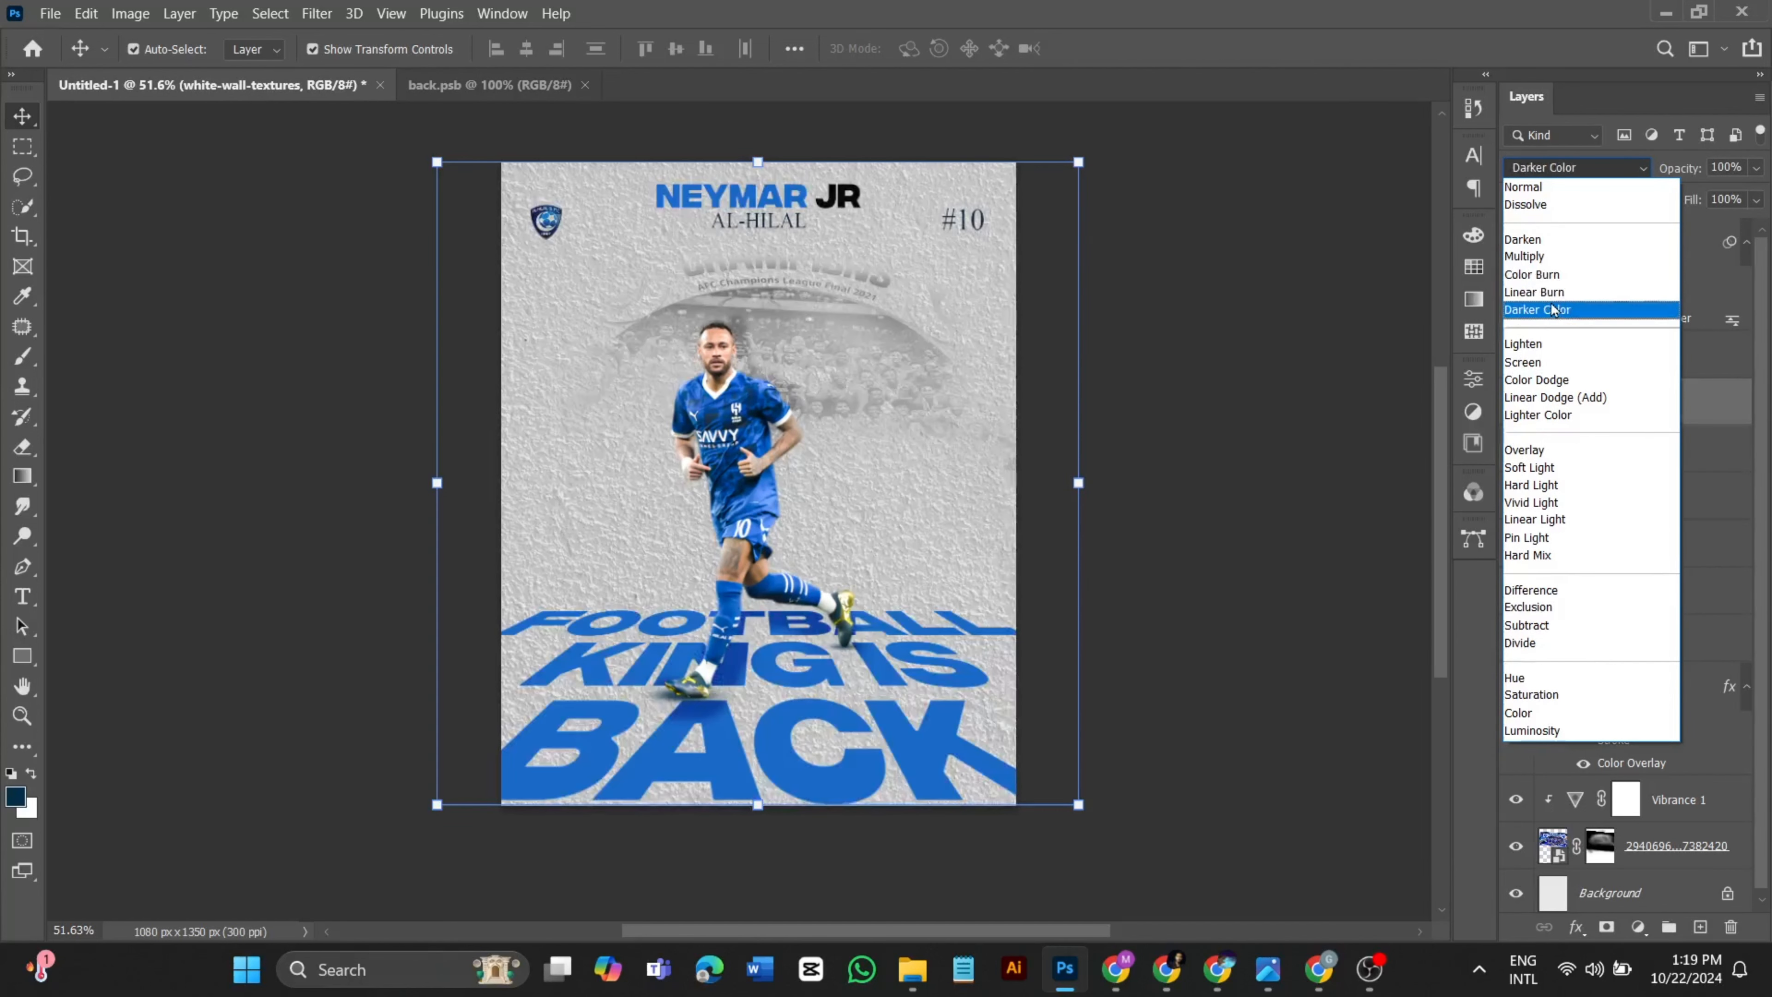
pyautogui.click(1560, 295)
pyautogui.moveTo(1698, 162); pyautogui.dragTo(1685, 167)
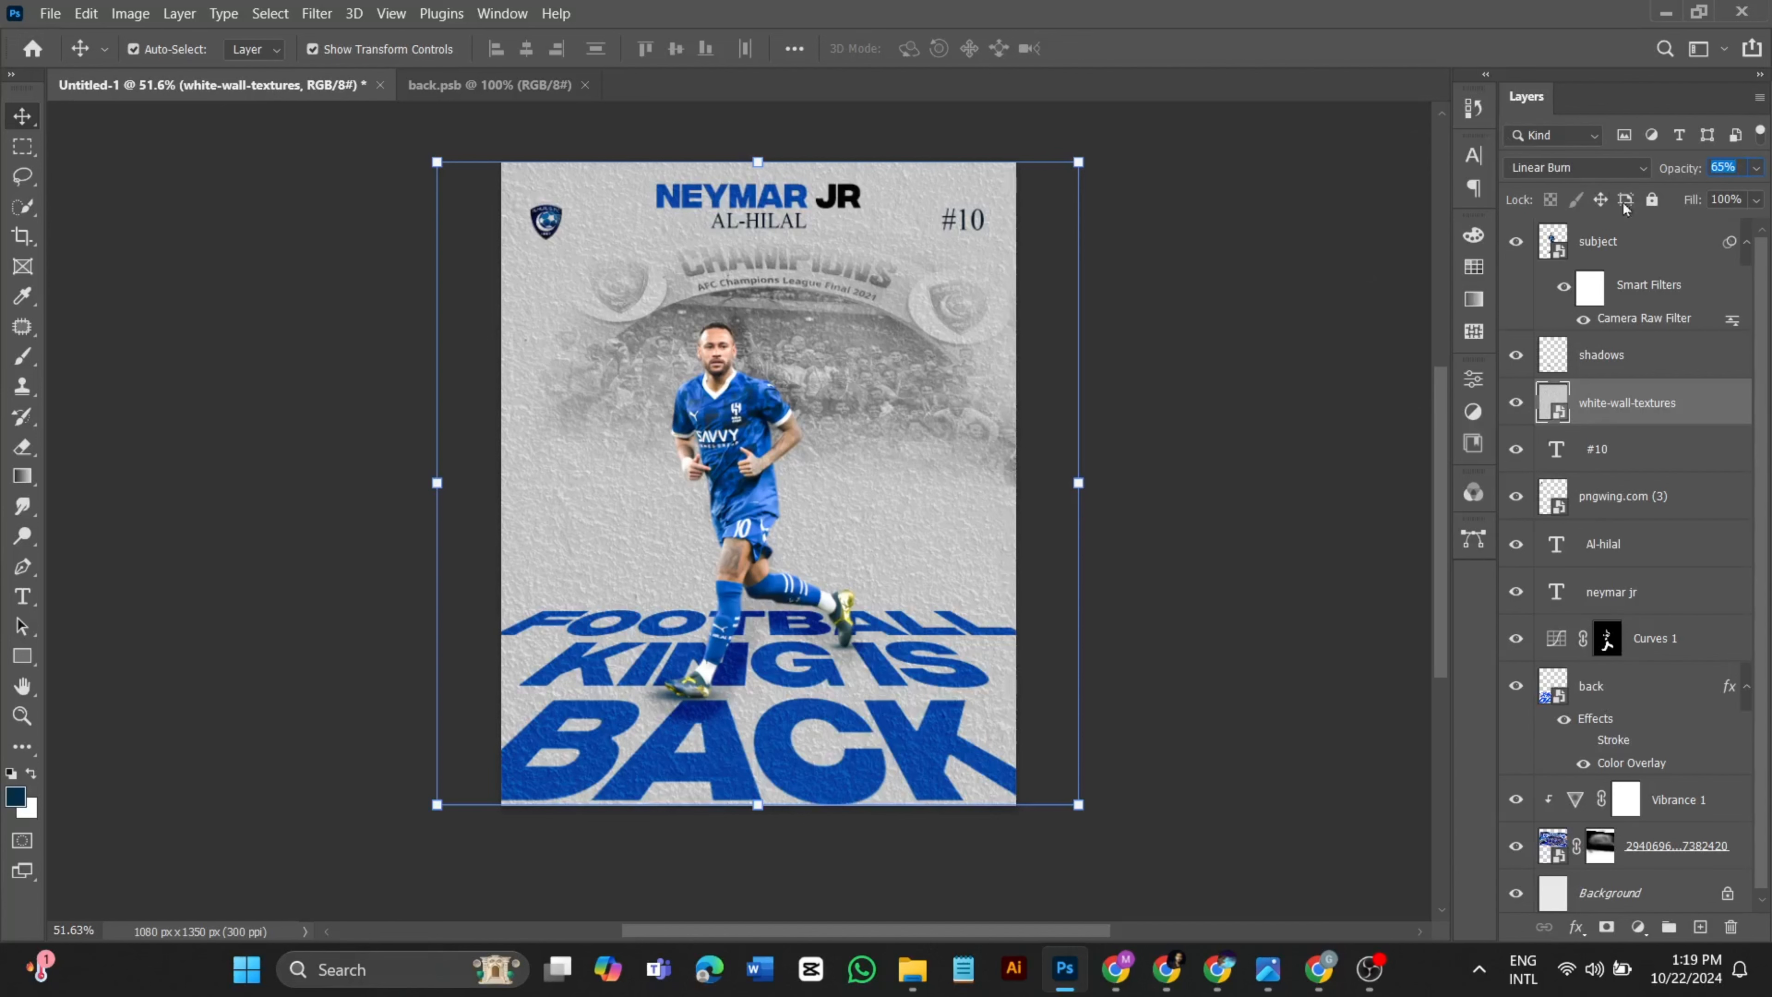
pyautogui.click(1632, 243)
pyautogui.click(1147, 592)
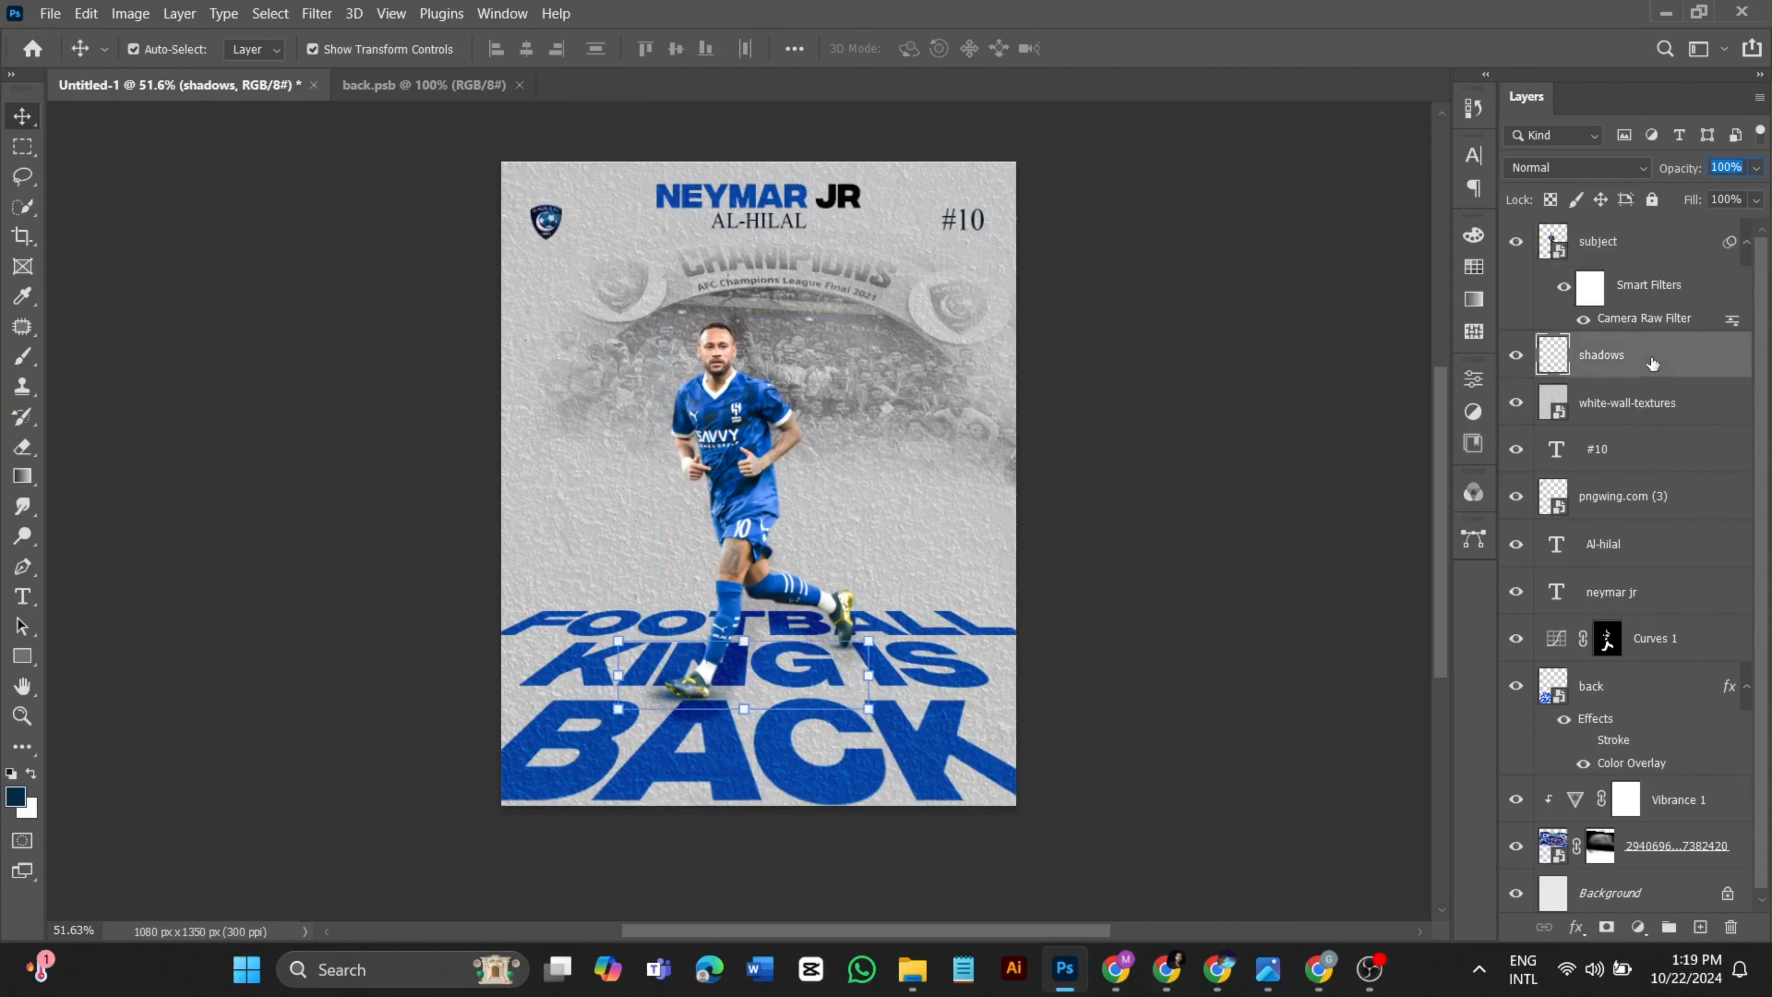
pyautogui.click(1637, 372)
pyautogui.click(1158, 558)
pyautogui.scroll(-3, 1107, 595)
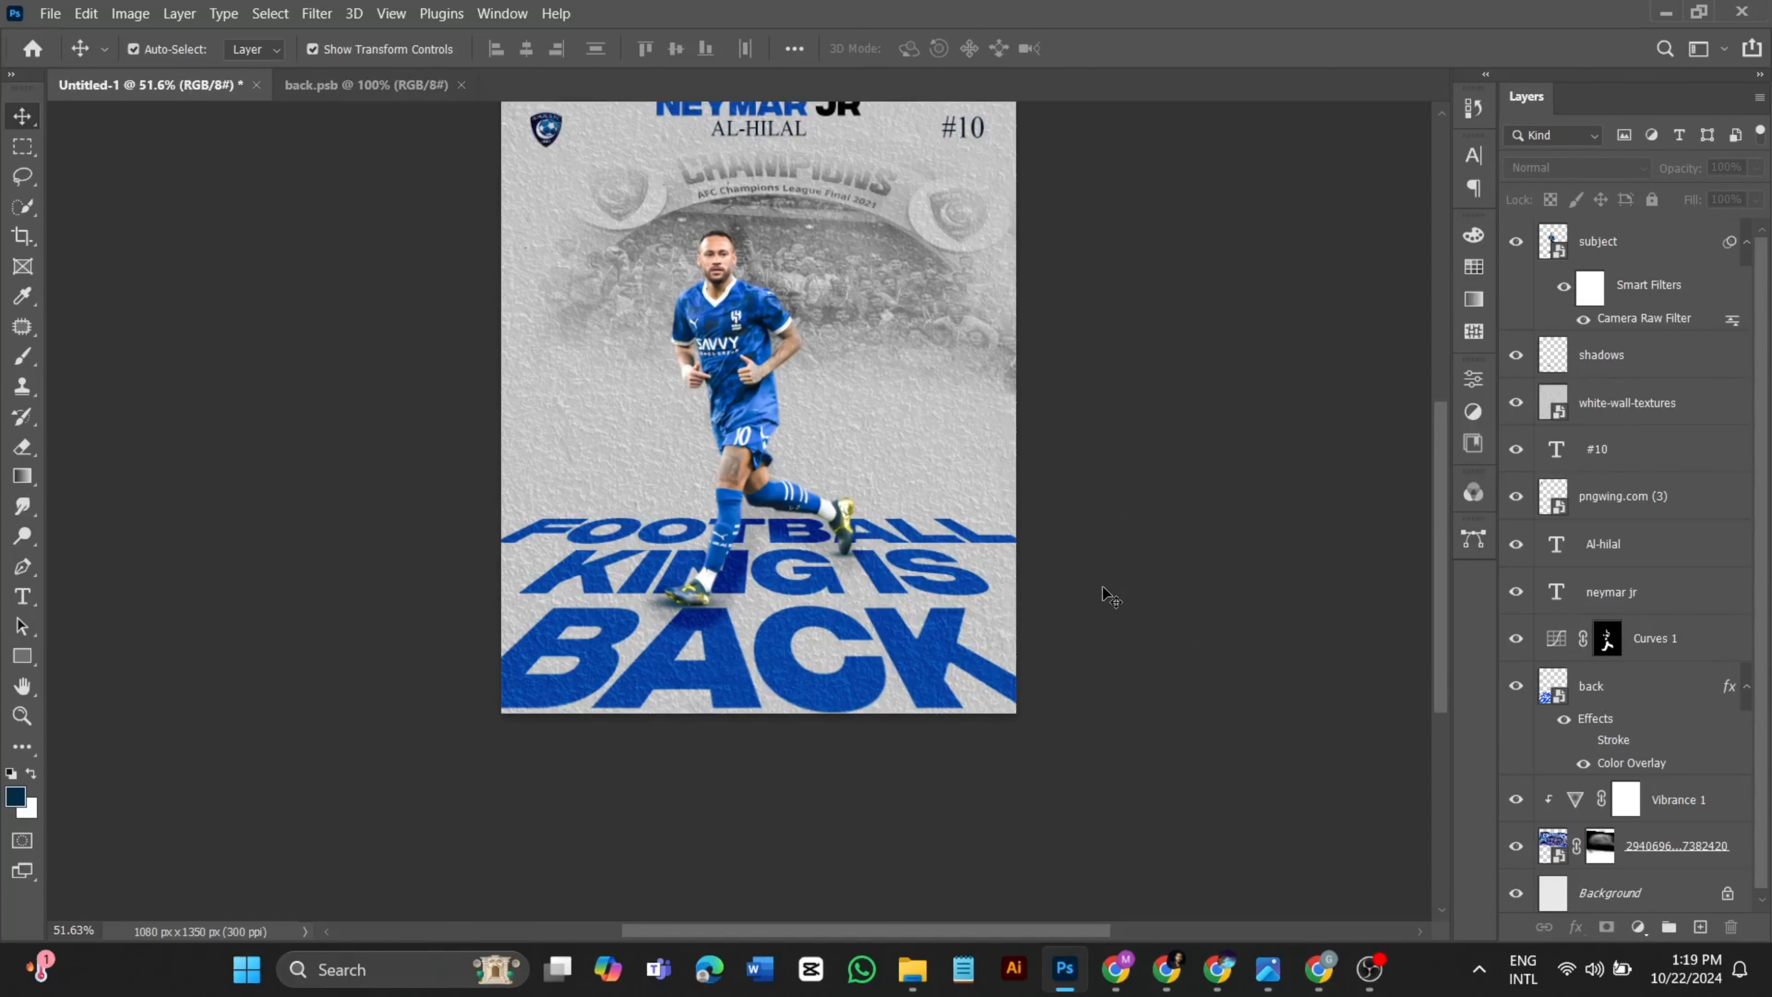
pyautogui.scroll(3, 1183, 553)
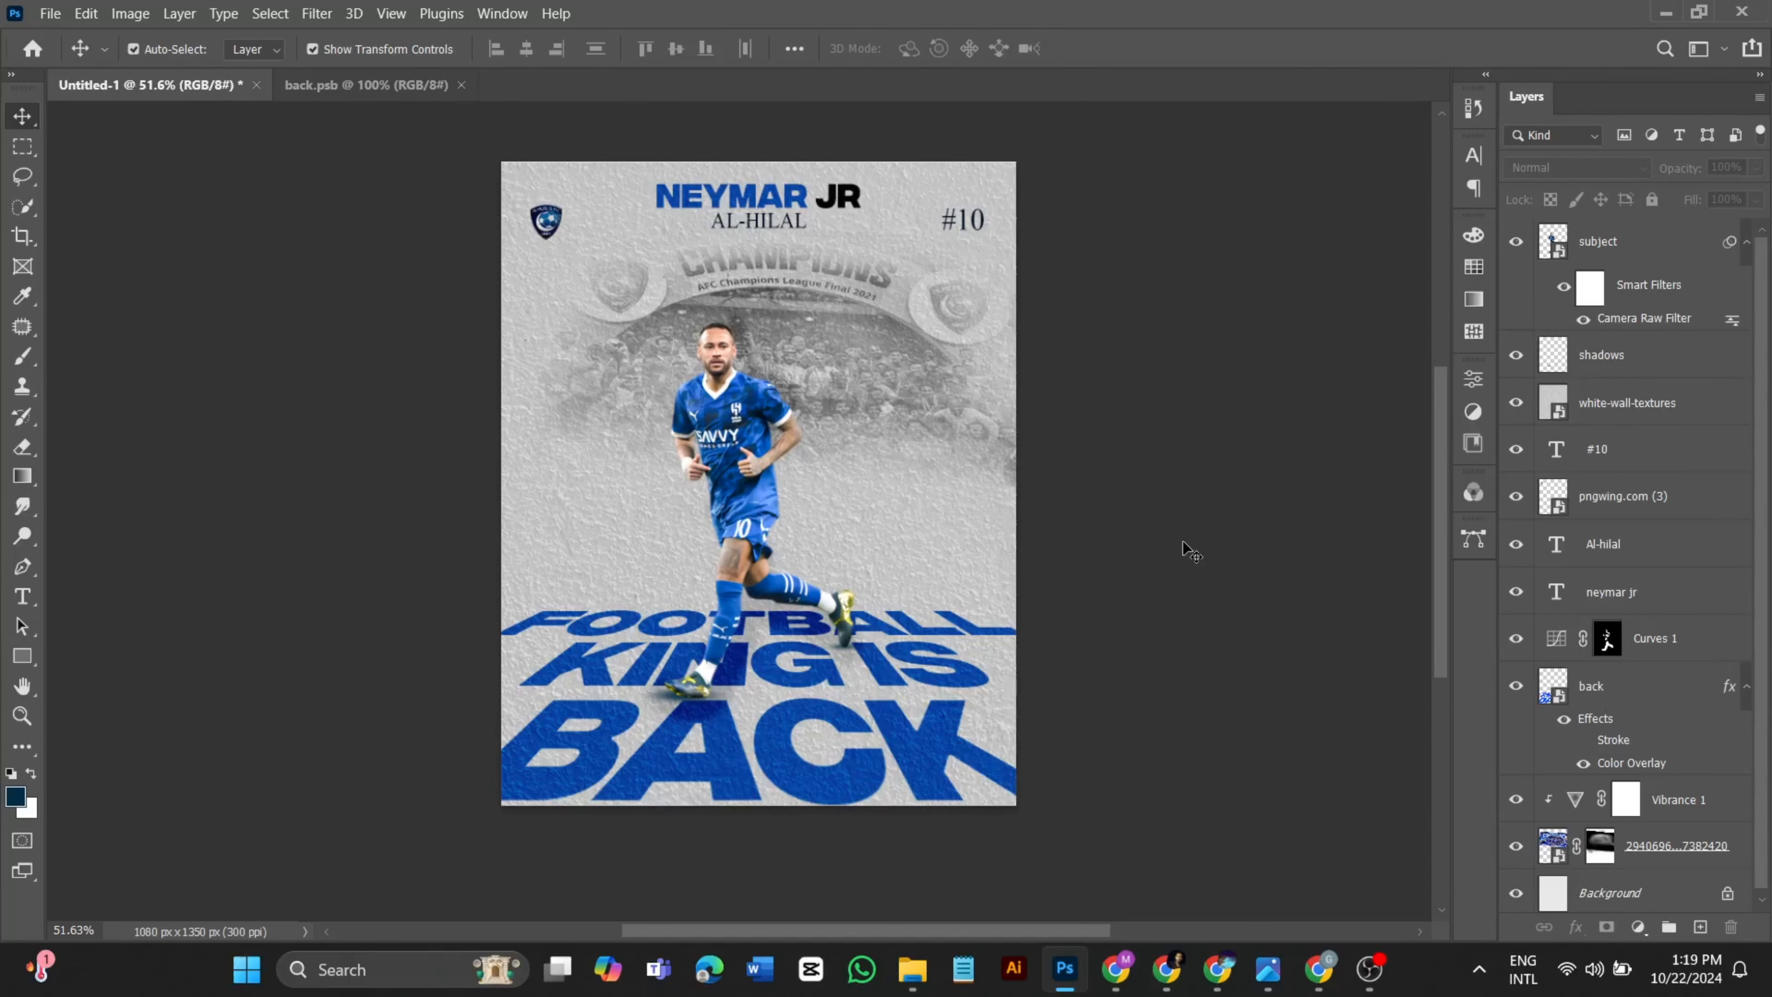
pyautogui.scroll(1, 1186, 549)
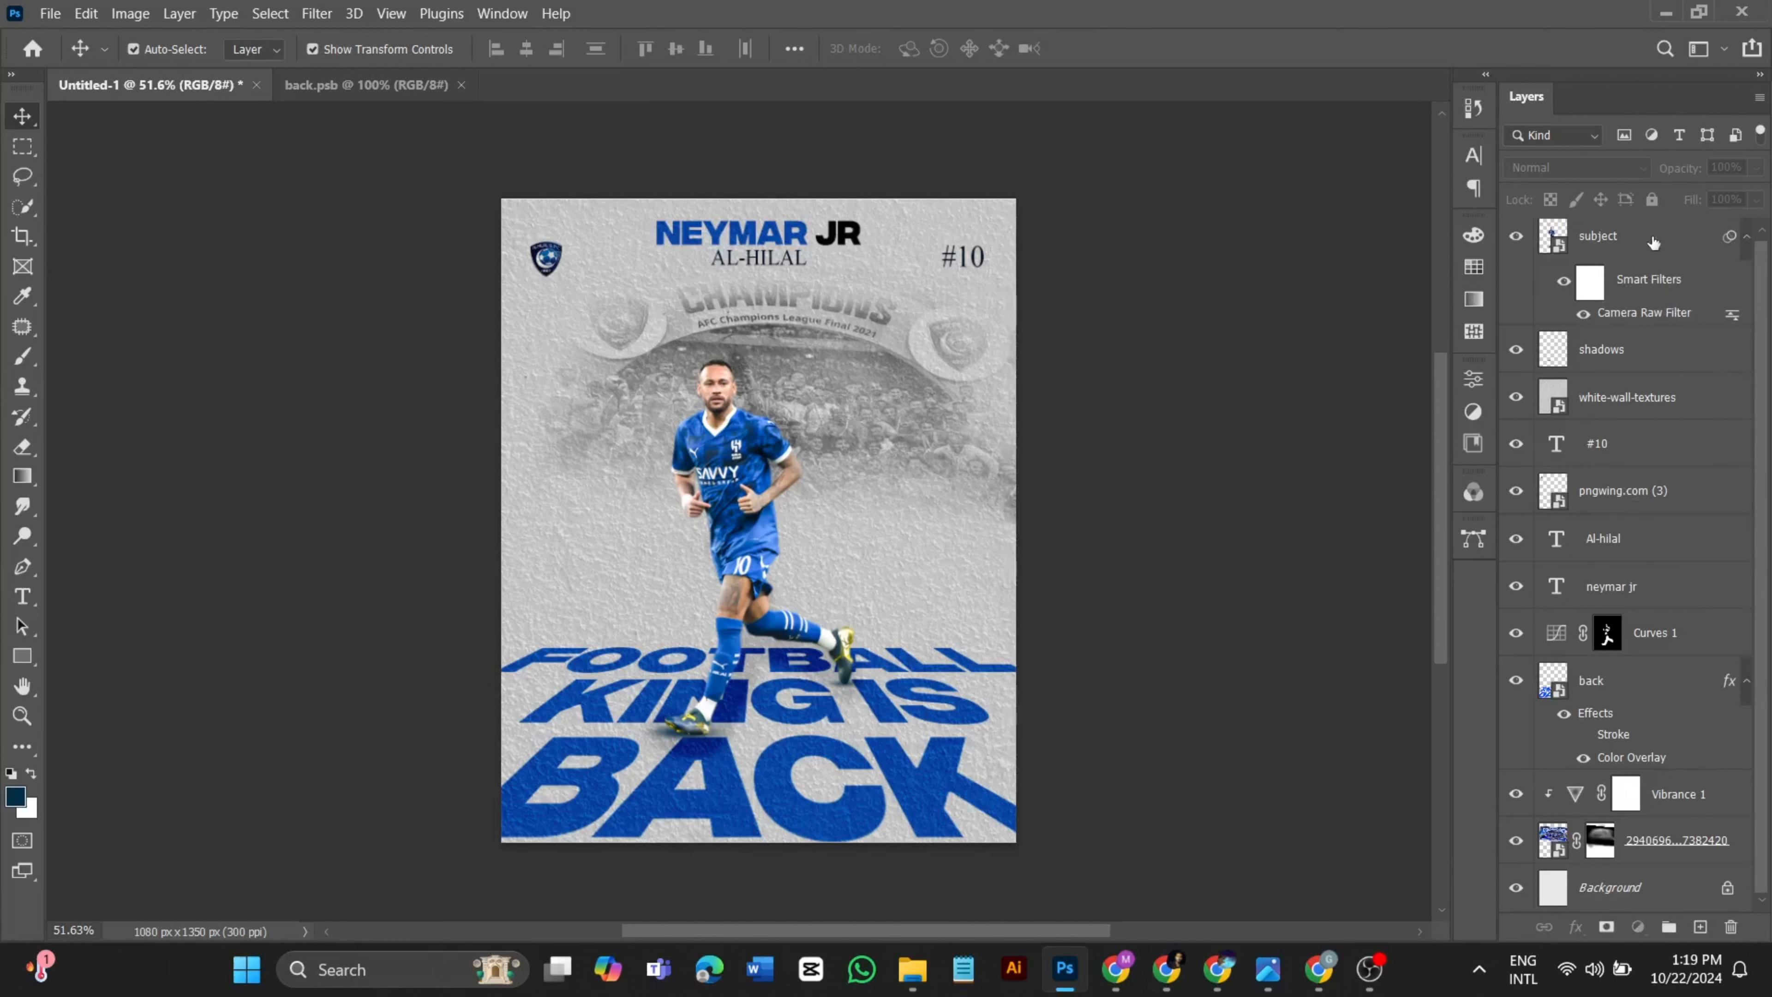
# - Stamp all visible layers into a new merged layer above the subject layer
pyautogui.click(1625, 241)
pyautogui.keyDown('shift'); pyautogui.click(1660, 838); pyautogui.keyUp('shift')
pyautogui.hotkey('ctrl', 'shift', 'alt', 'e')
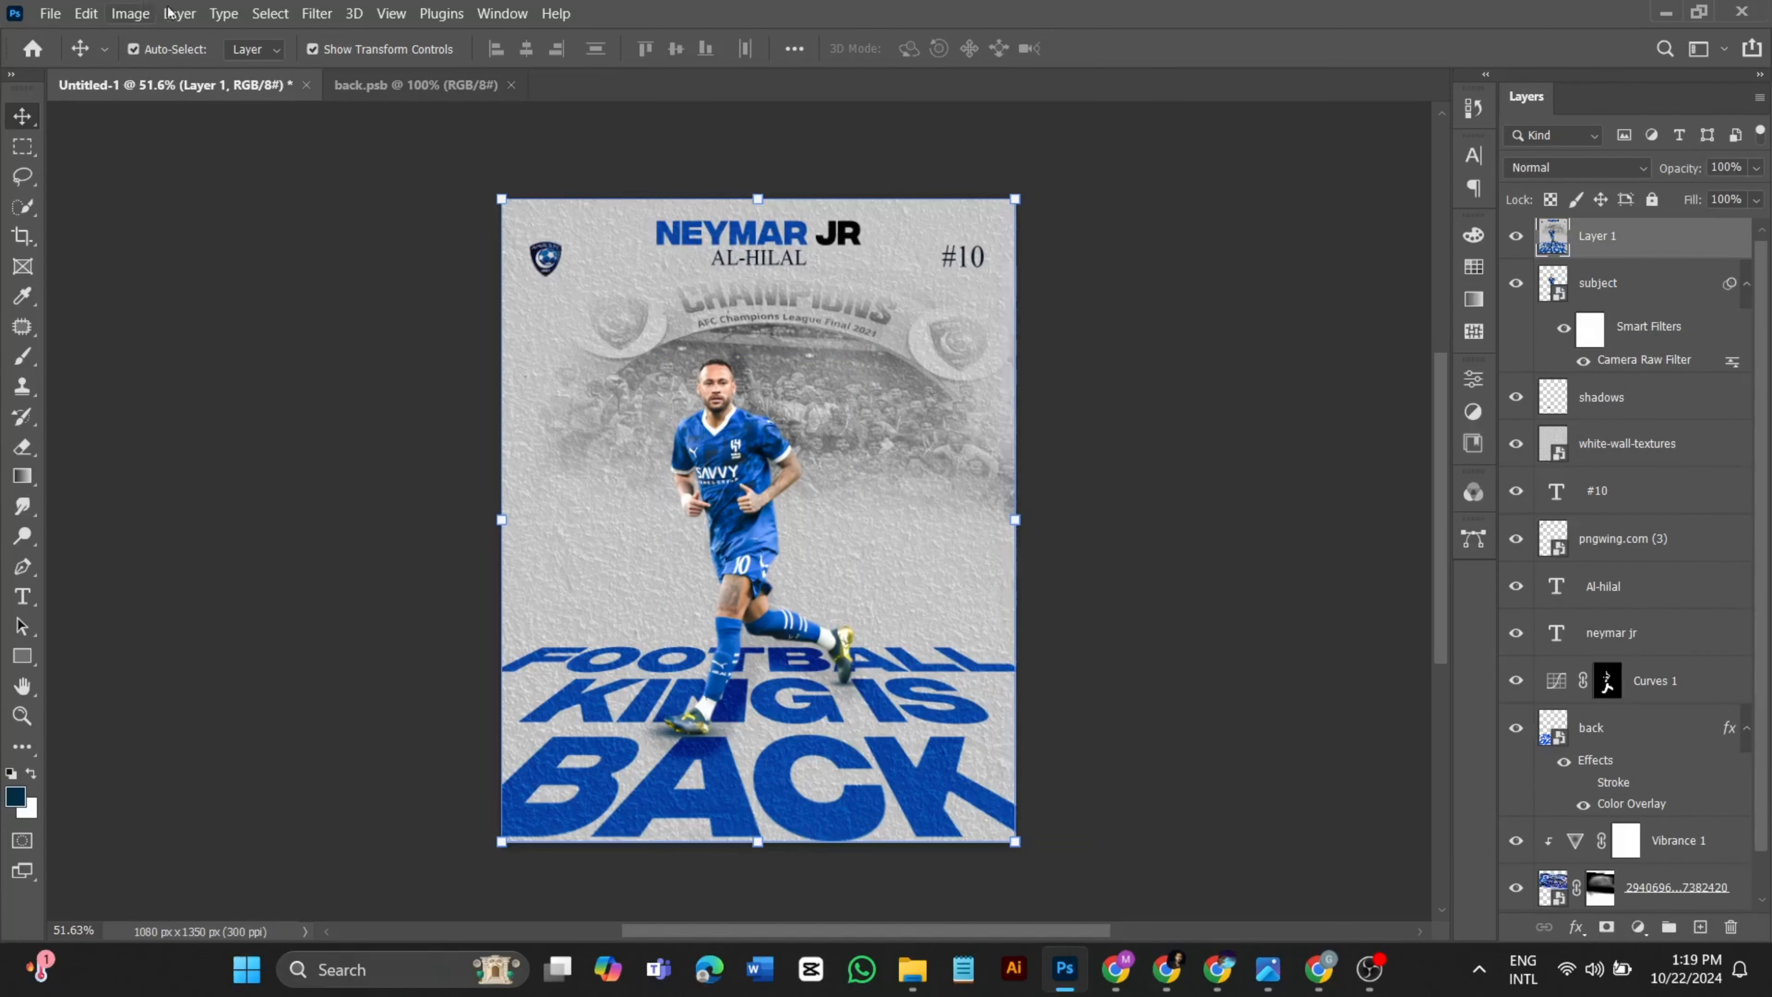
# - Apply Camera Raw to the merged layer: Exposure +0.15, Contrast +51, Highlights +3, Shadows -5, Whites -10, Blacks -15, Texture +20, Clarity +21
pyautogui.click(316, 13)
pyautogui.click(388, 167)
pyautogui.moveTo(1550, 403); pyautogui.dragTo(1570, 464)
pyautogui.moveTo(1566, 485); pyautogui.dragTo(1552, 514)
pyautogui.moveTo(1566, 540)
pyautogui.mouseDown()
pyautogui.moveTo(1531, 534)
pyautogui.moveTo(1546, 541)
pyautogui.mouseUp()
pyautogui.moveTo(1566, 615); pyautogui.dragTo(1607, 587)
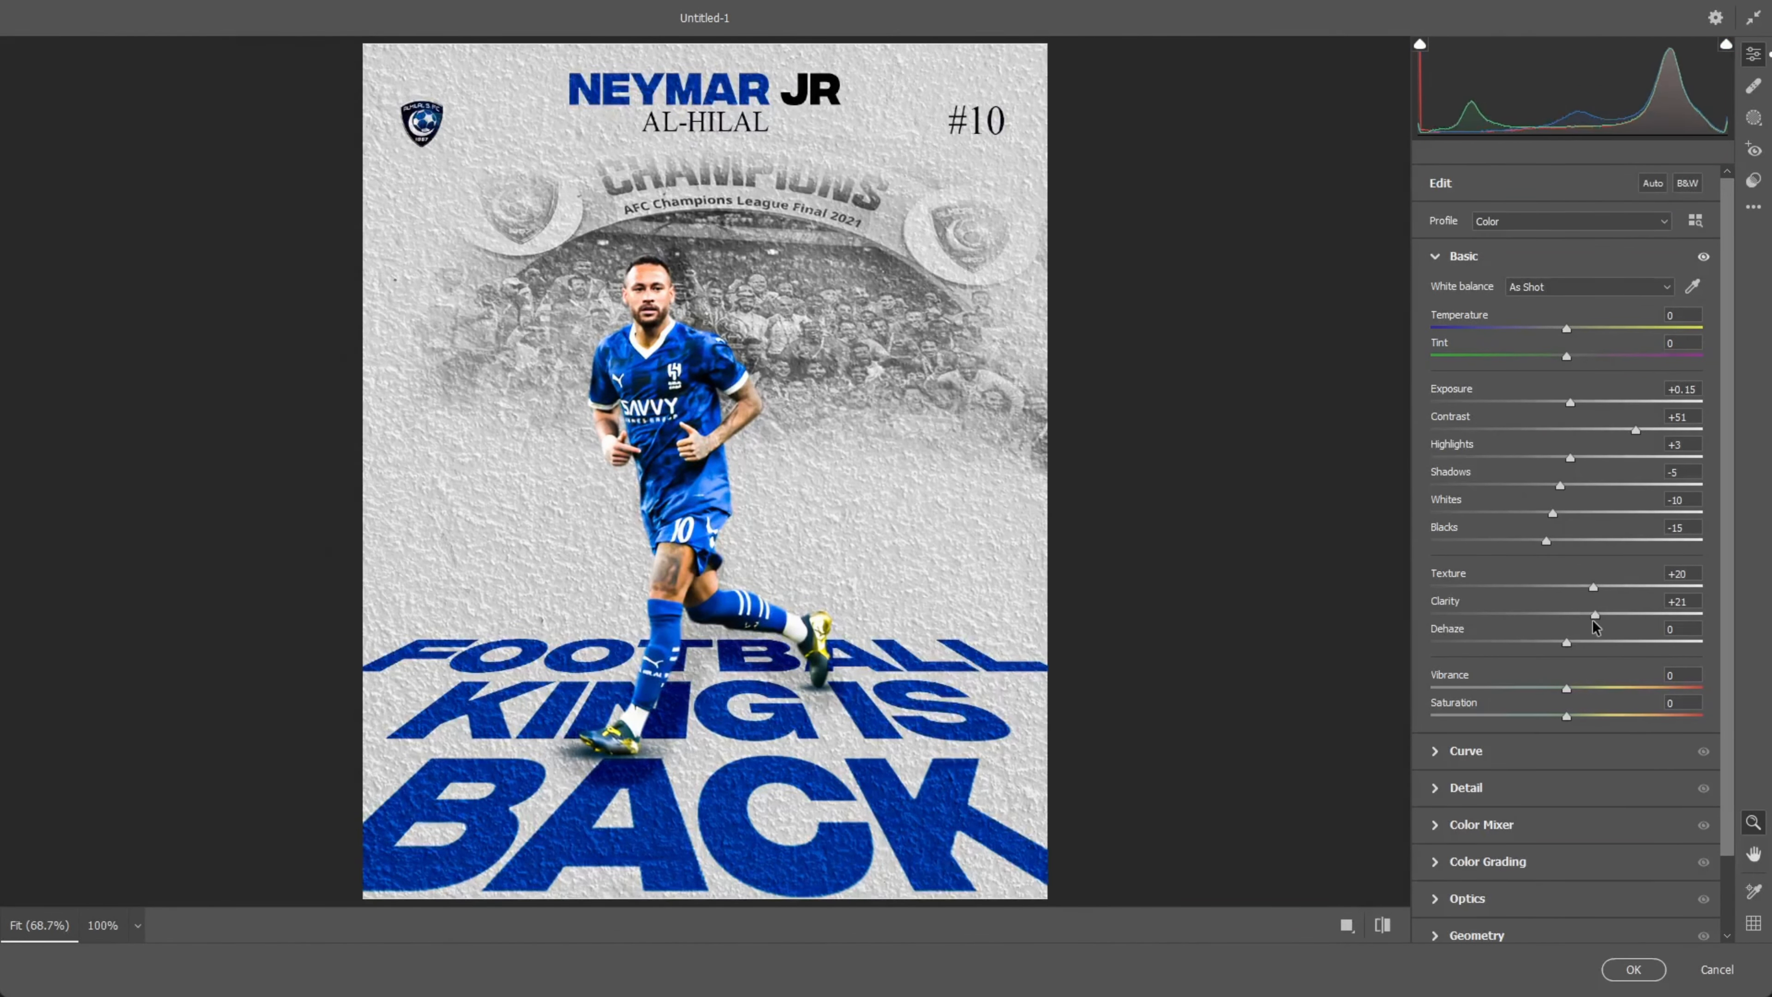
# - Open the Detail and Effects adjustments of the Camera Raw filter for the merged poster layer
pyautogui.scroll(-2, 1590, 628)
pyautogui.click(1466, 700)
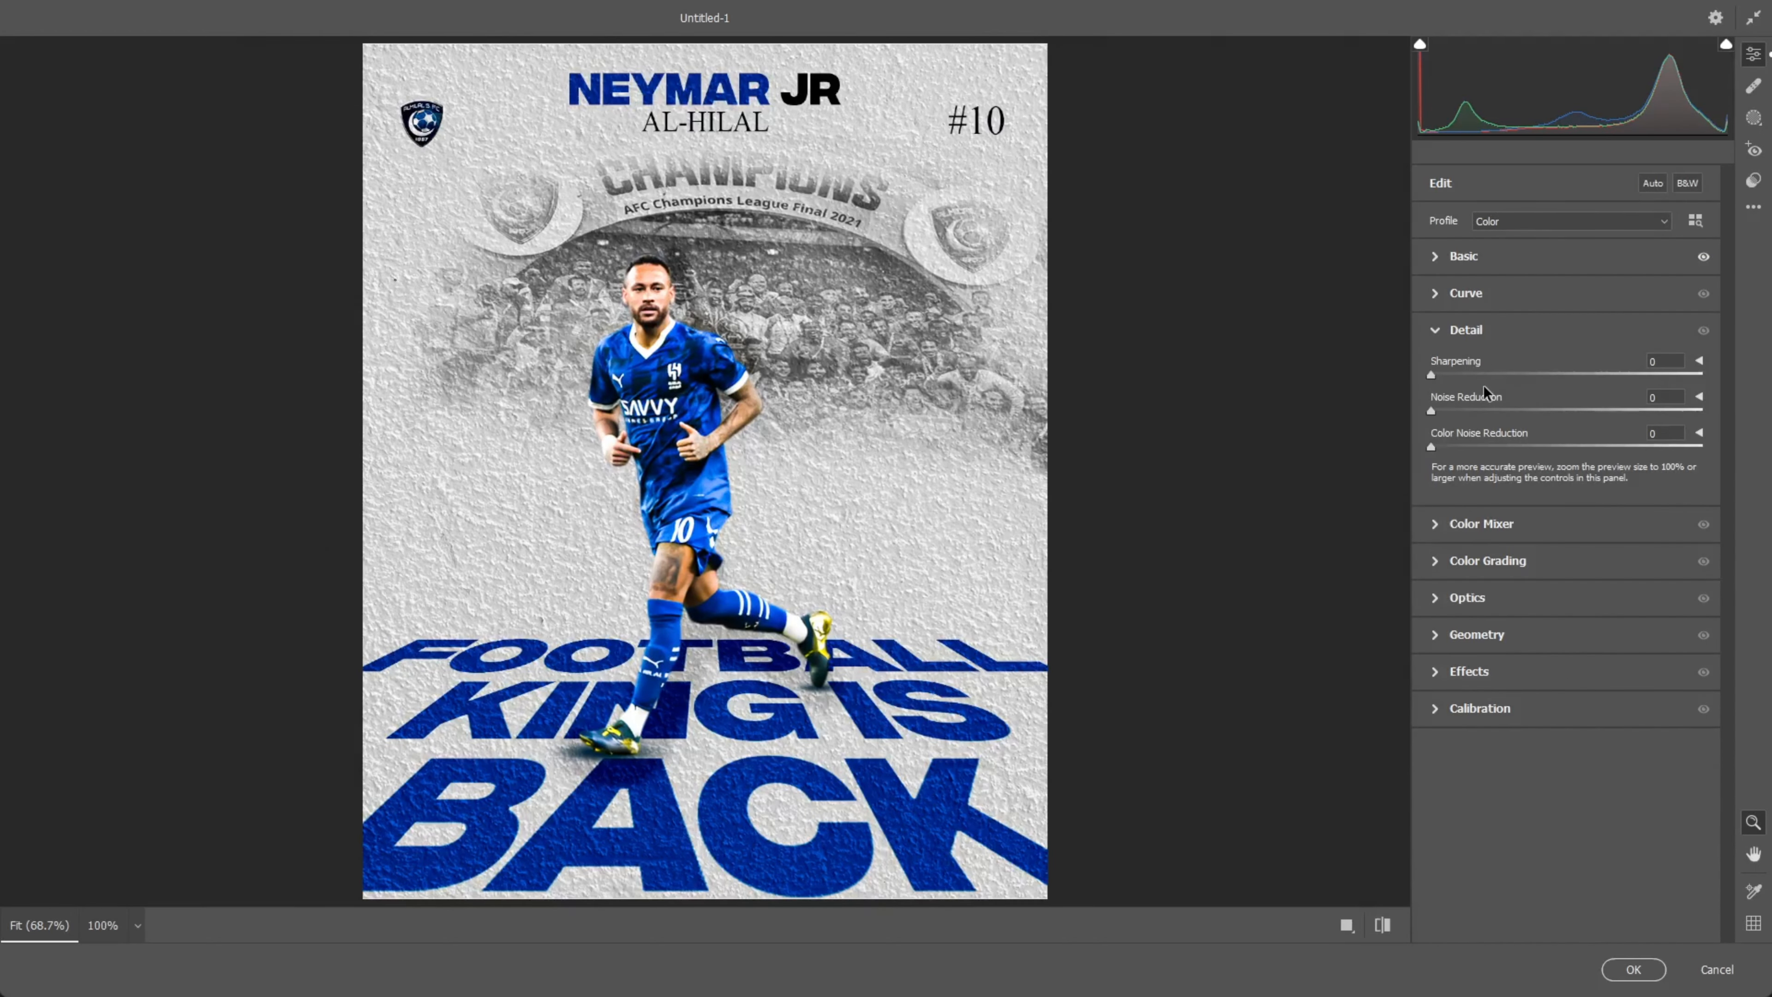
pyautogui.click(1469, 671)
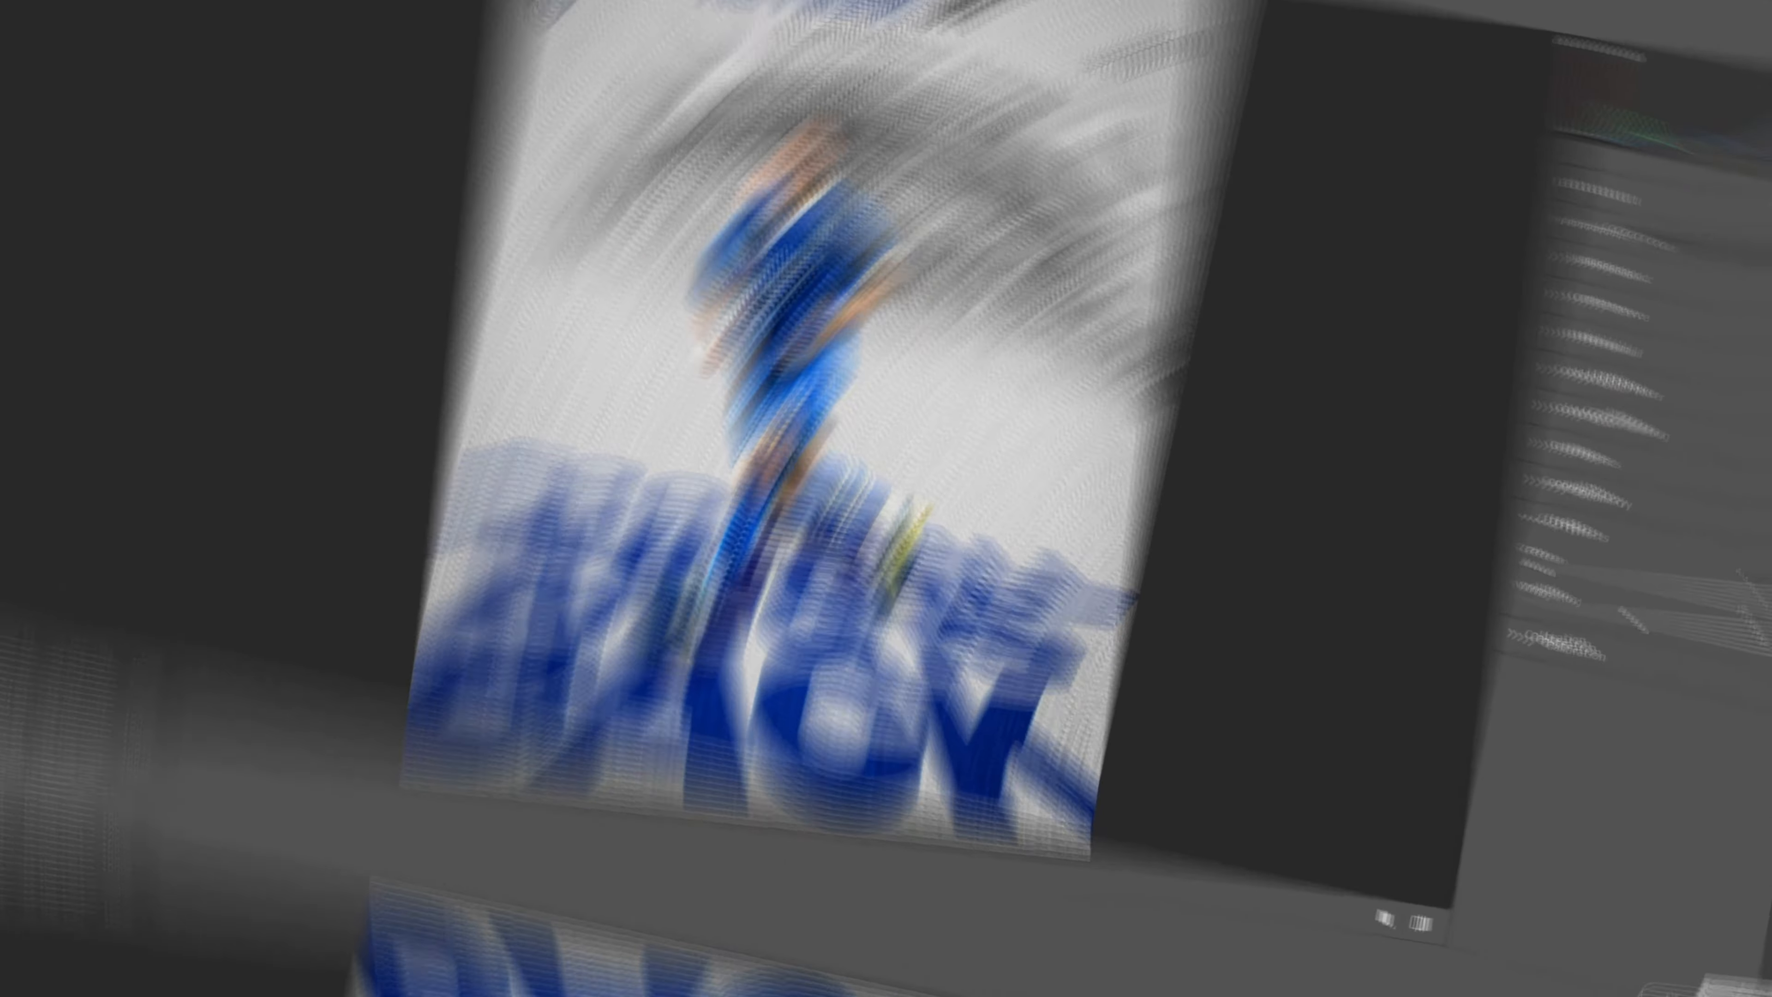